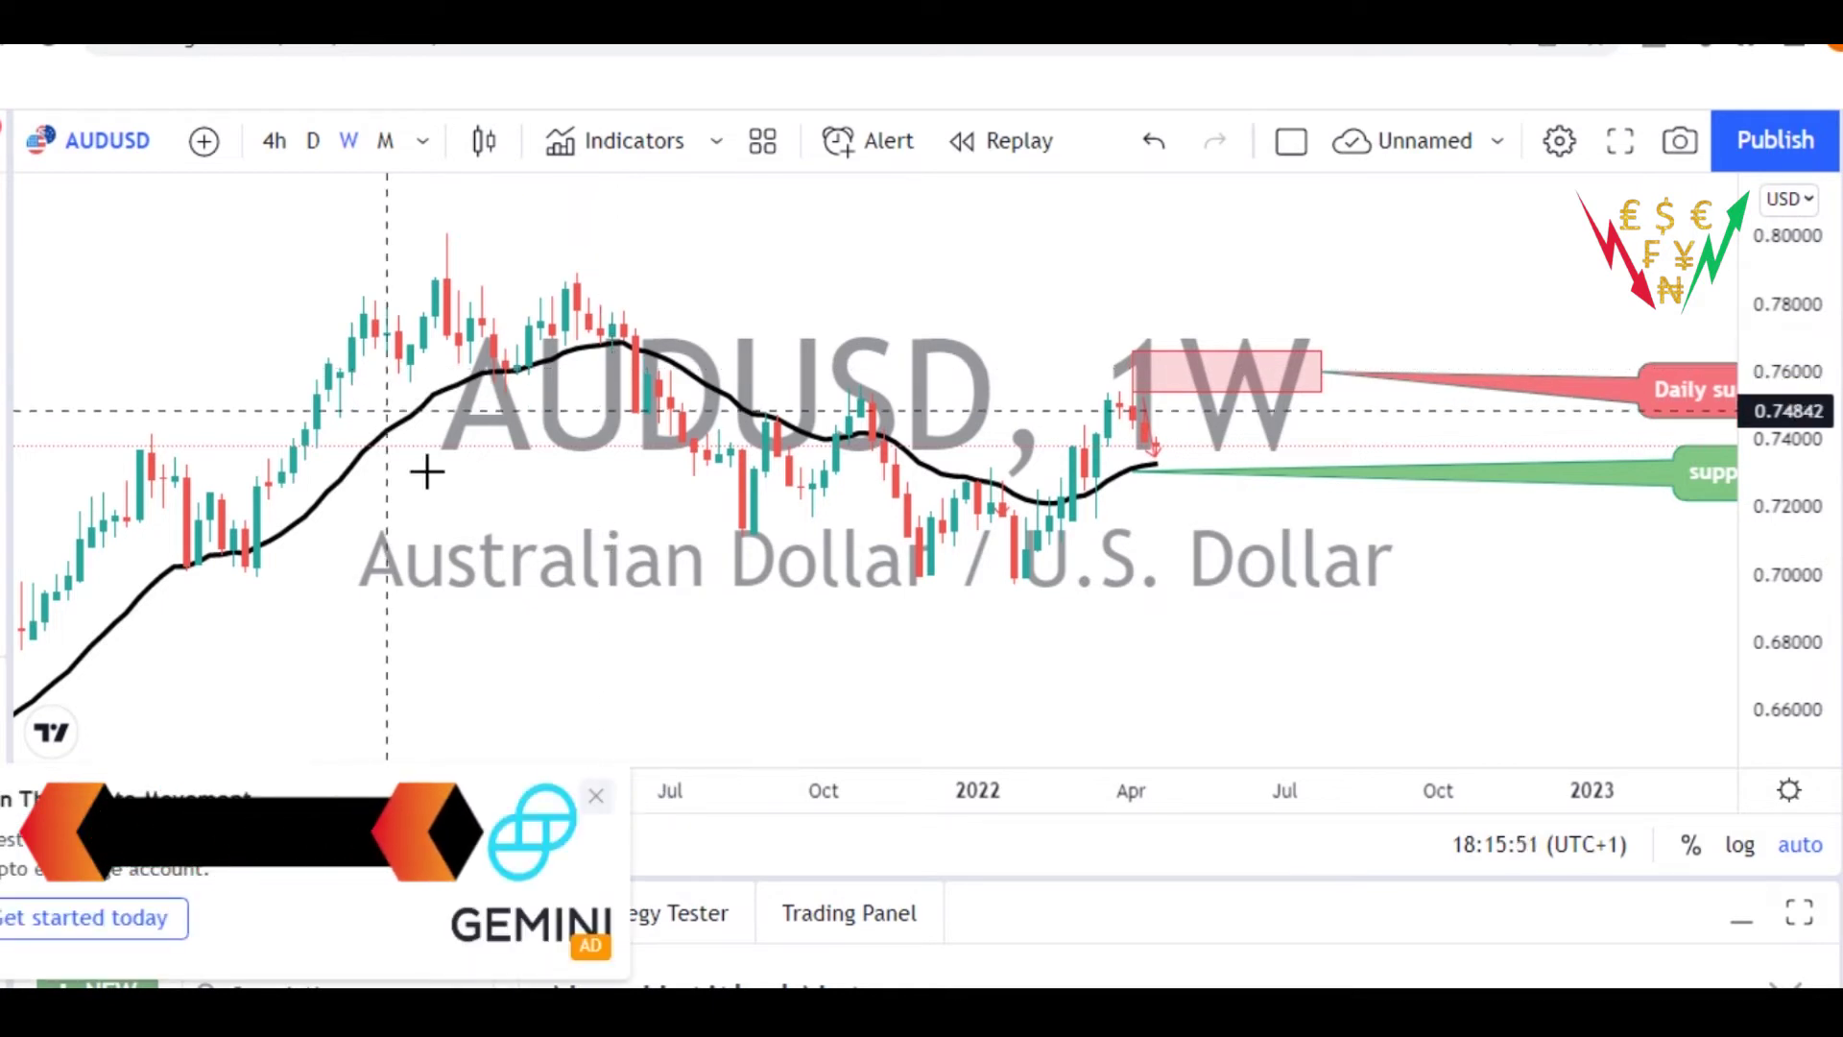
# Dismiss the advertisement and examine the weekly AUDUSD candles around the daily supply zone and the support level
pyautogui.click(597, 802)
pyautogui.scroll(-3, 765, 580)
pyautogui.scroll(3, 413, 576)
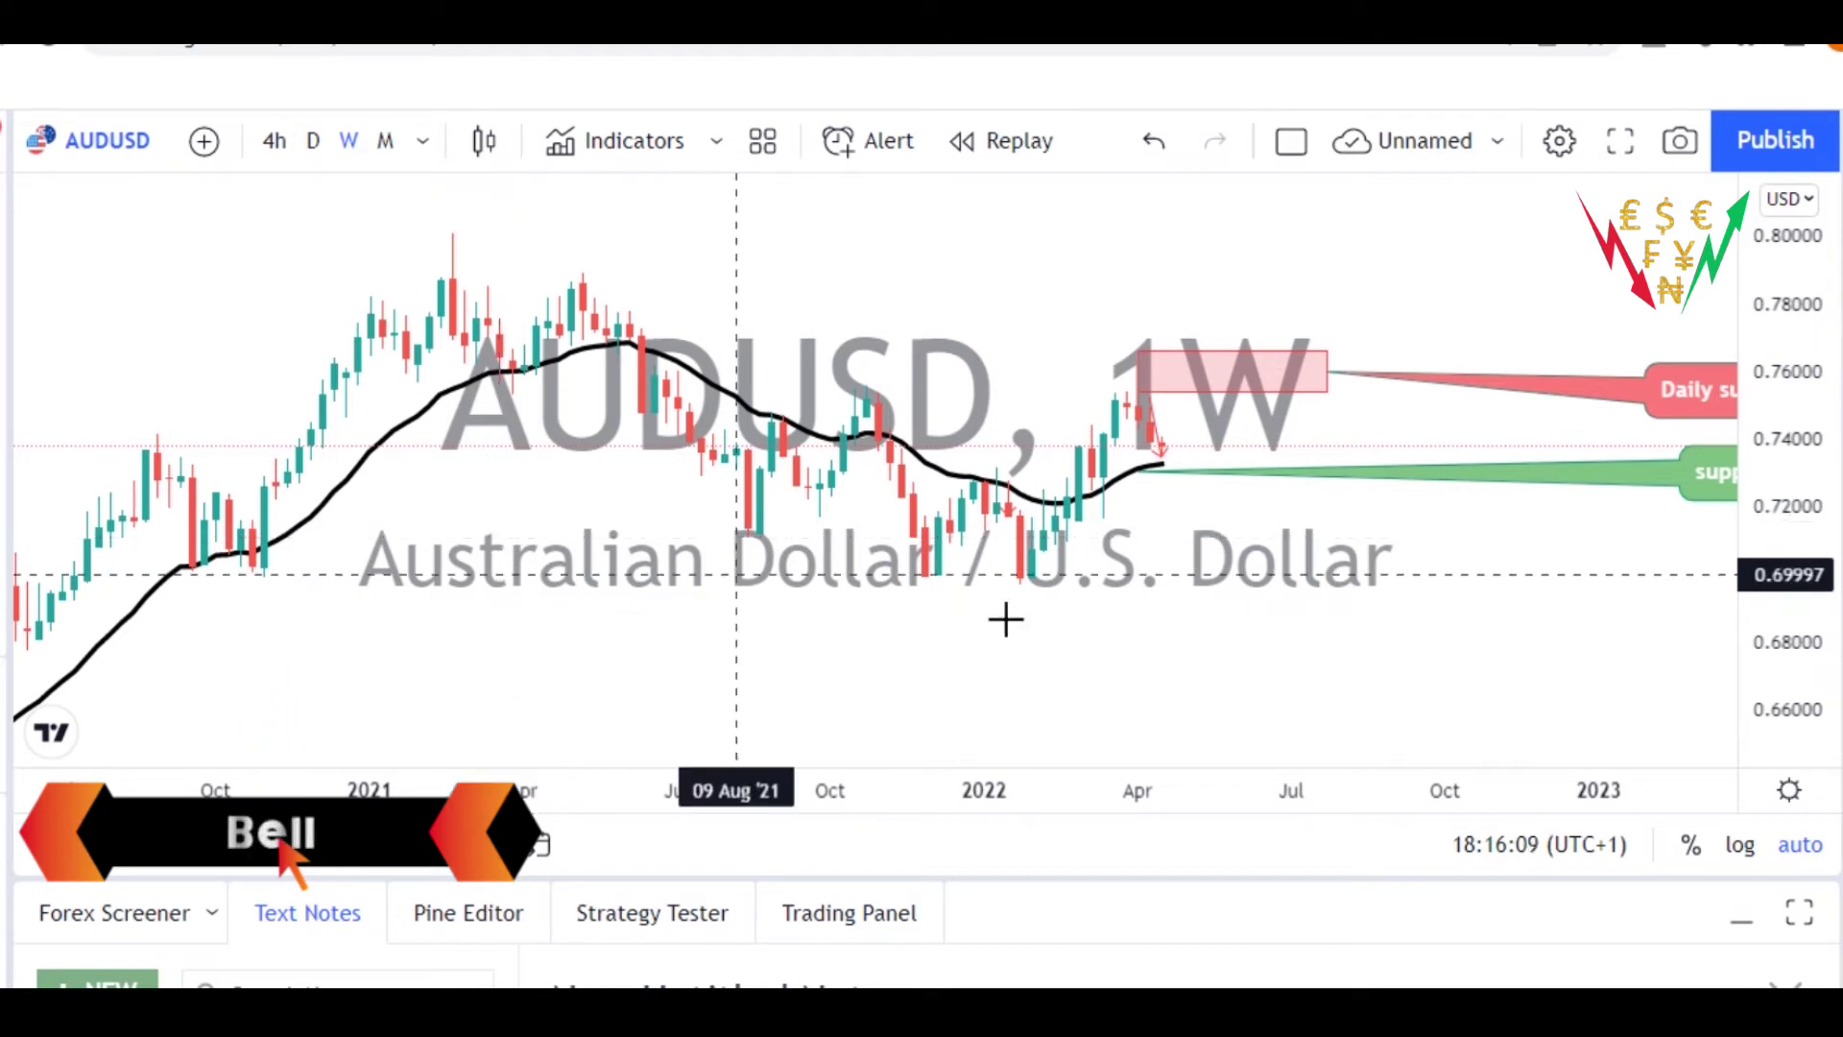
pyautogui.moveTo(1263, 535); pyautogui.dragTo(719, 518)
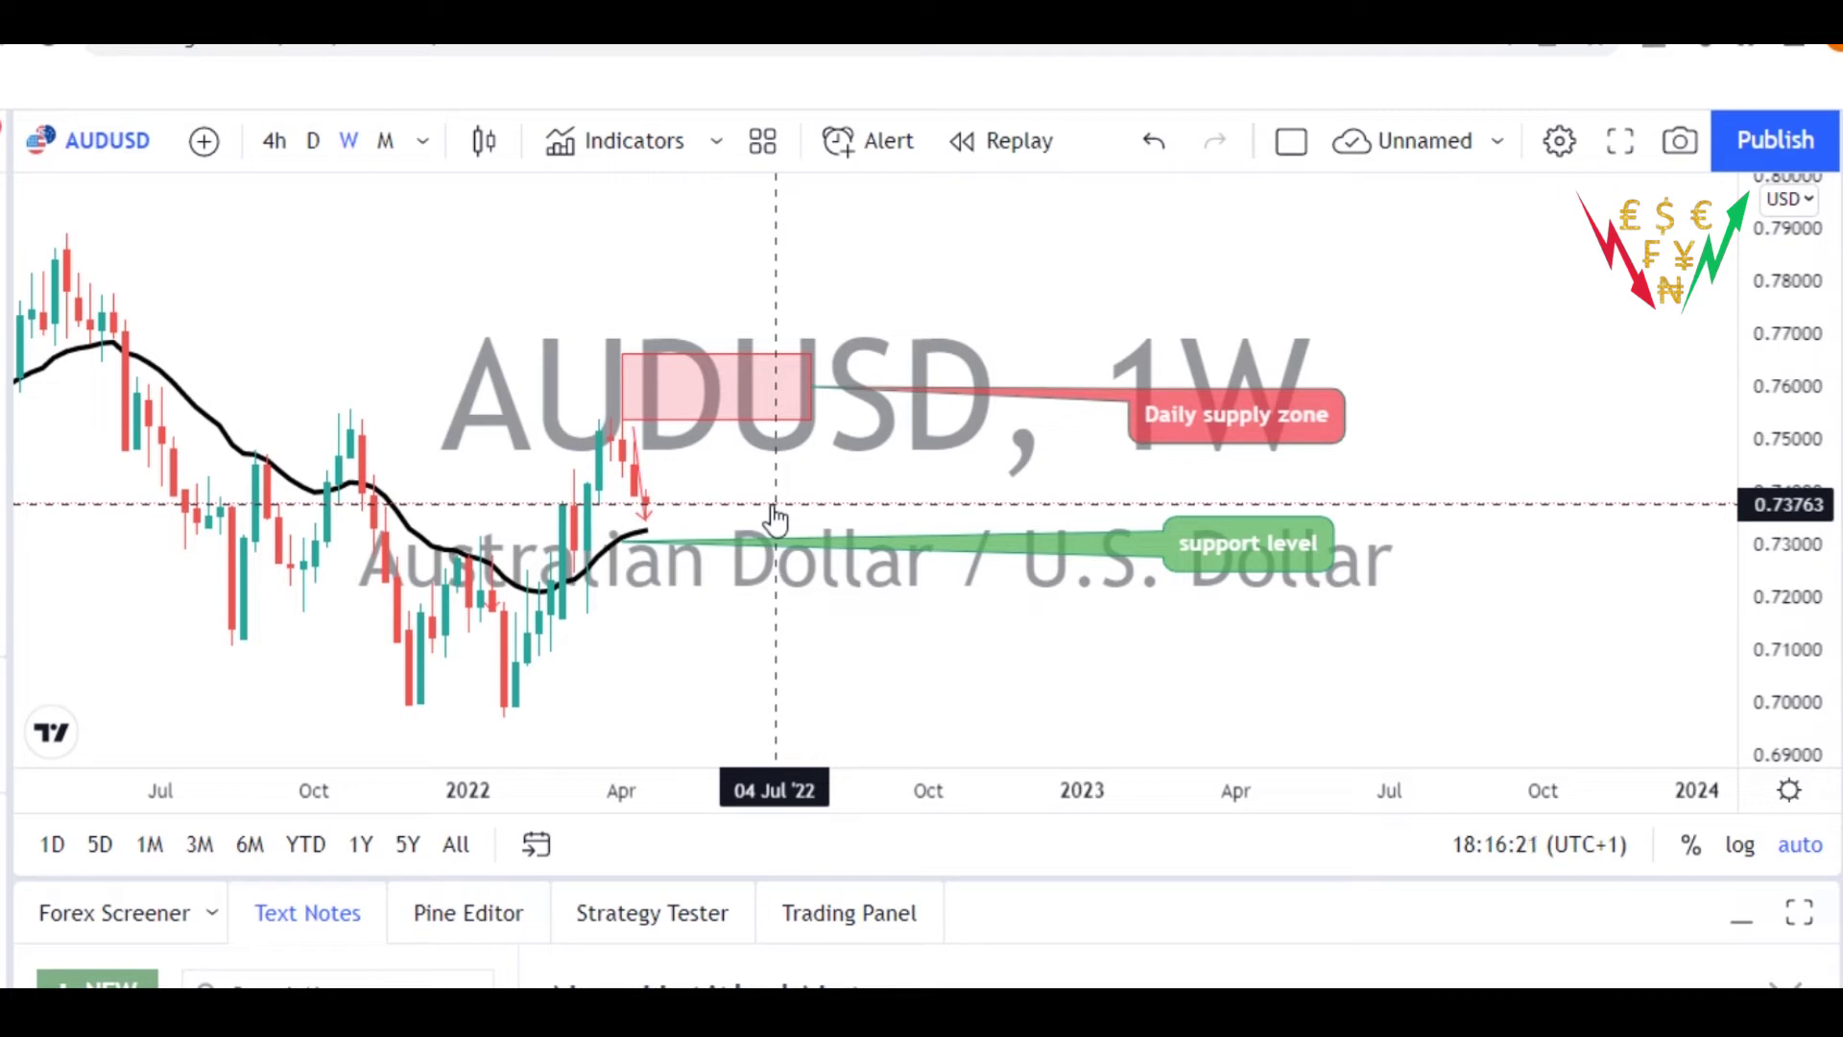
pyautogui.moveTo(790, 465); pyautogui.dragTo(903, 509)
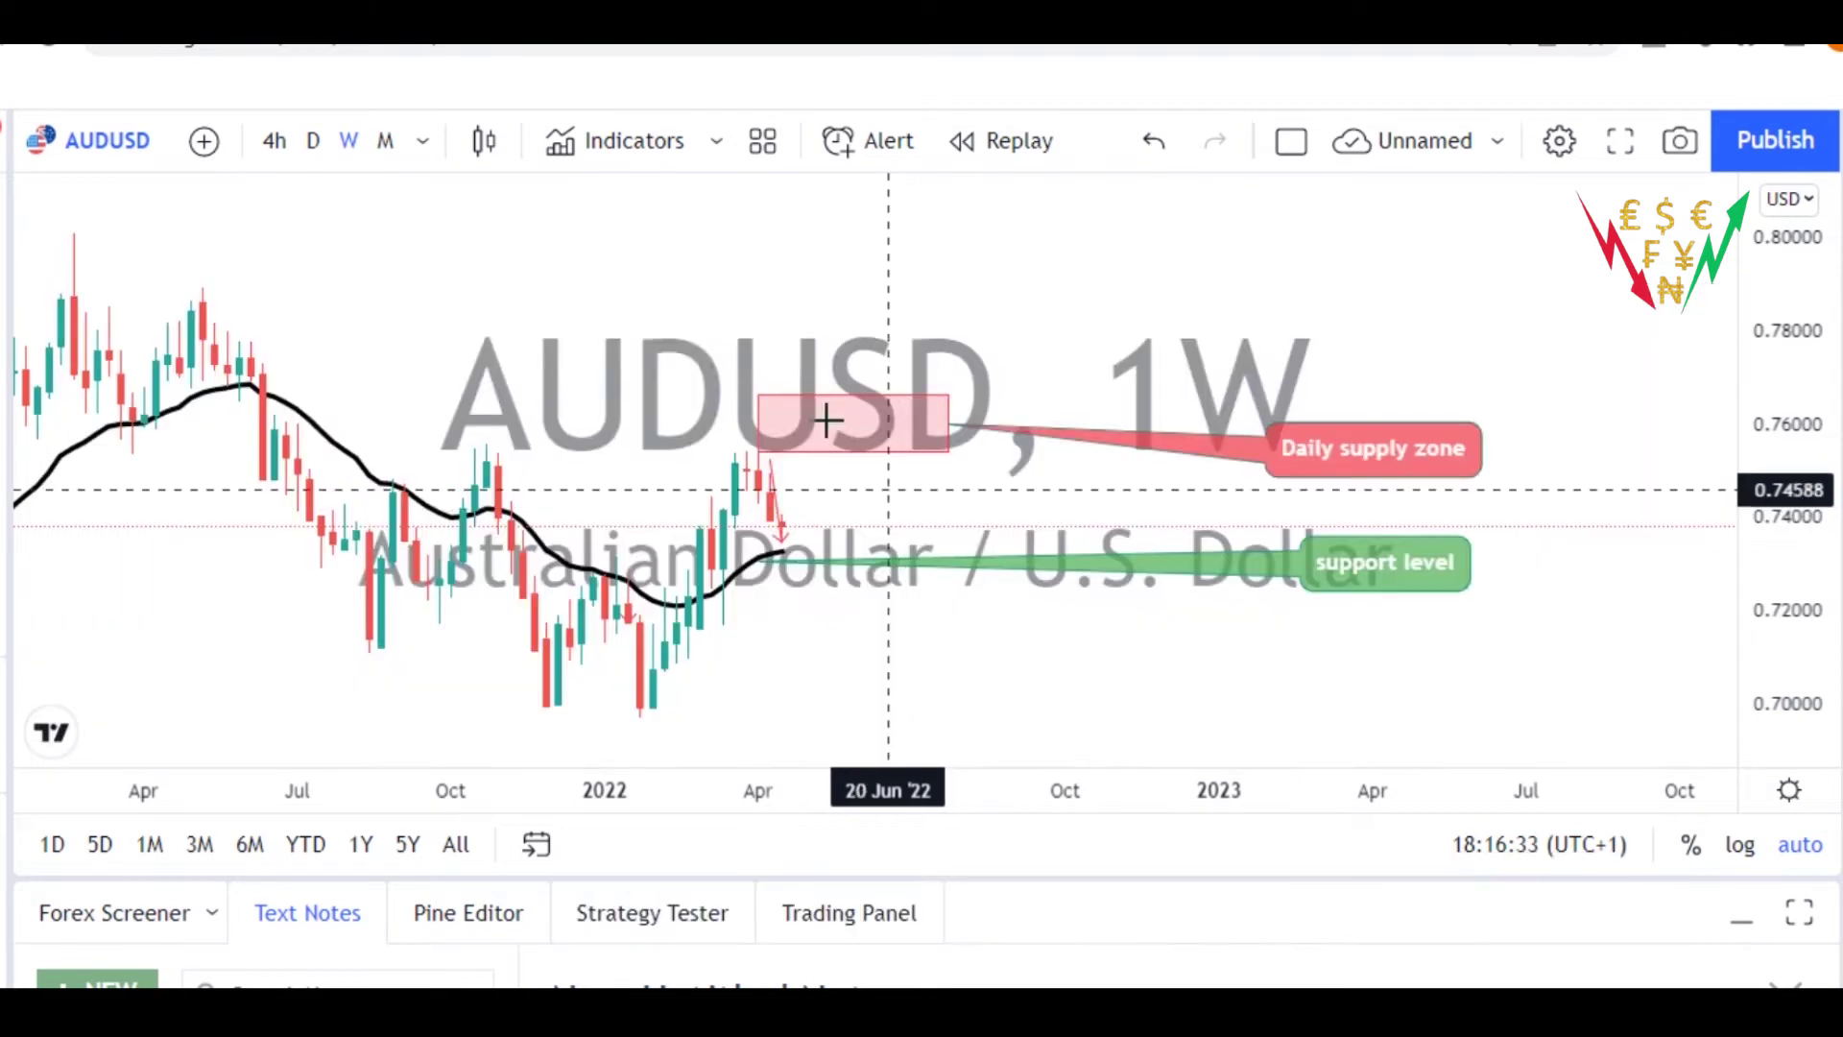
pyautogui.moveTo(617, 399); pyautogui.dragTo(752, 402)
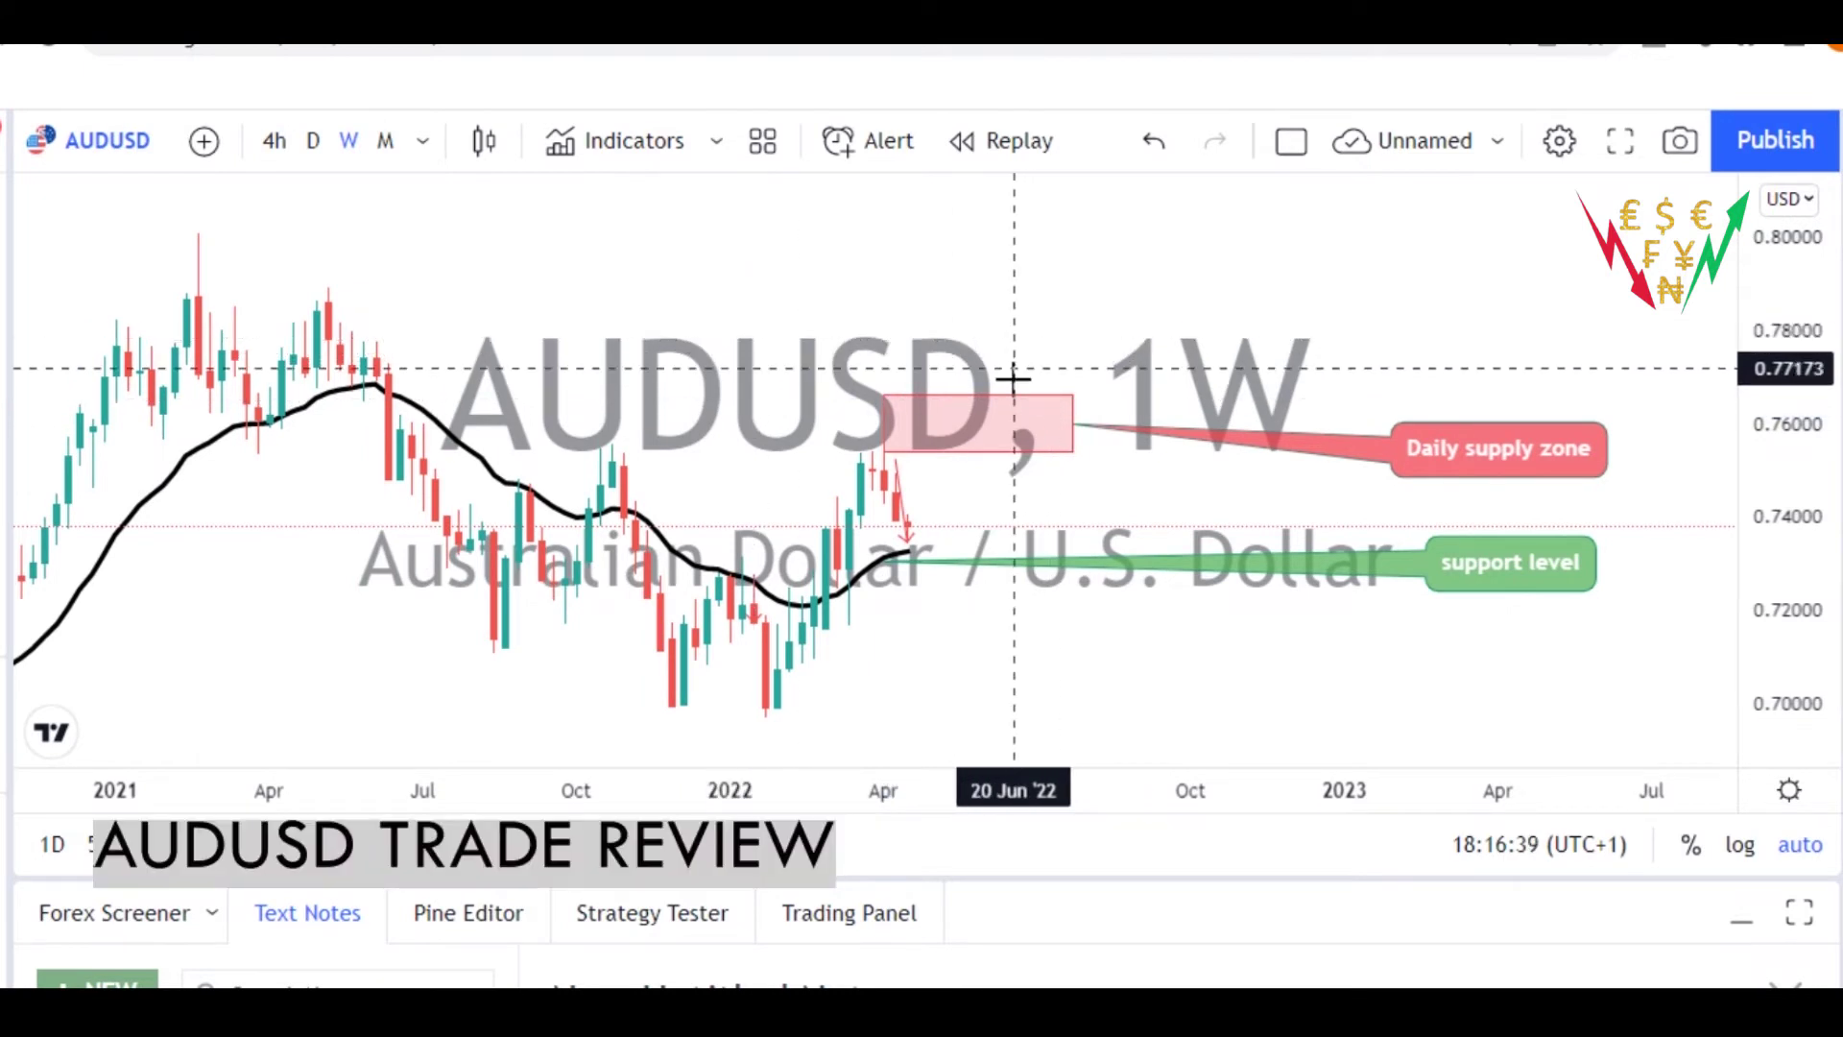
pyautogui.moveTo(1017, 378); pyautogui.dragTo(925, 386)
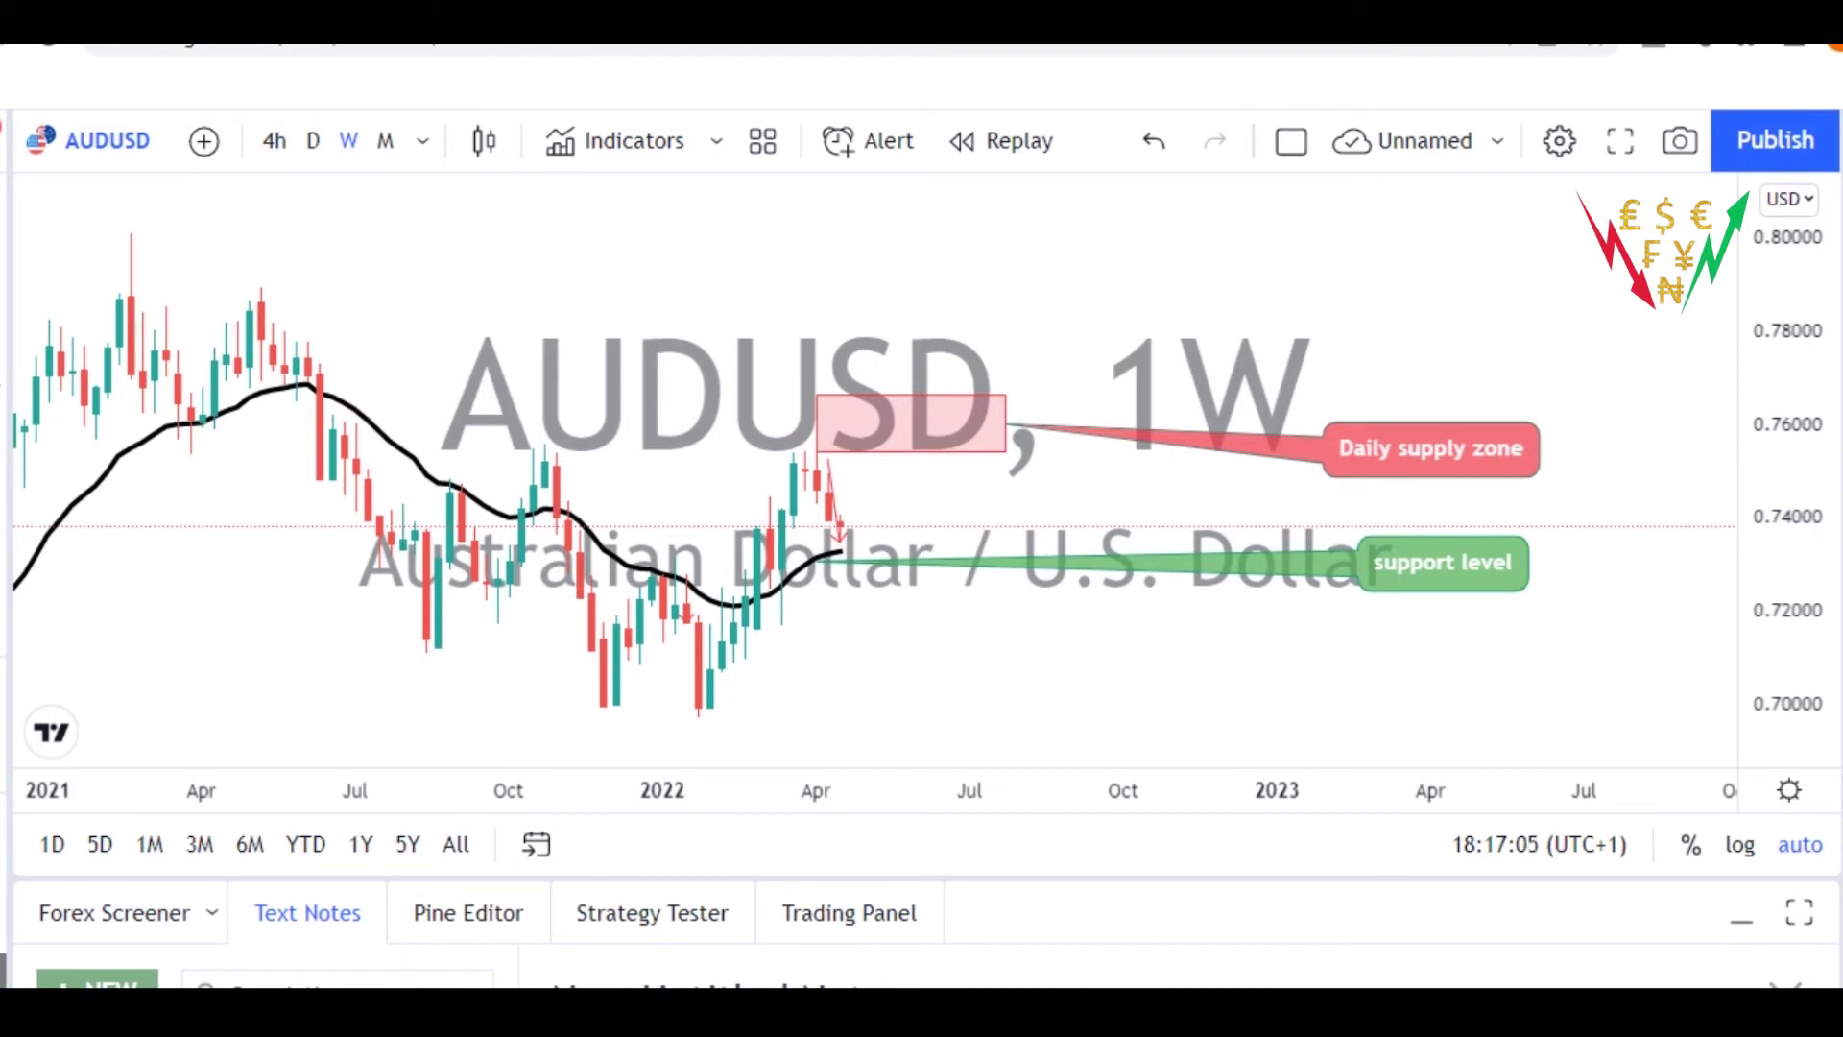
# Draw a rectangle on the weekly chart from 25 Oct '21 to 23 May '22, between 0.75180 and 0.74657
pyautogui.click(5, 394)
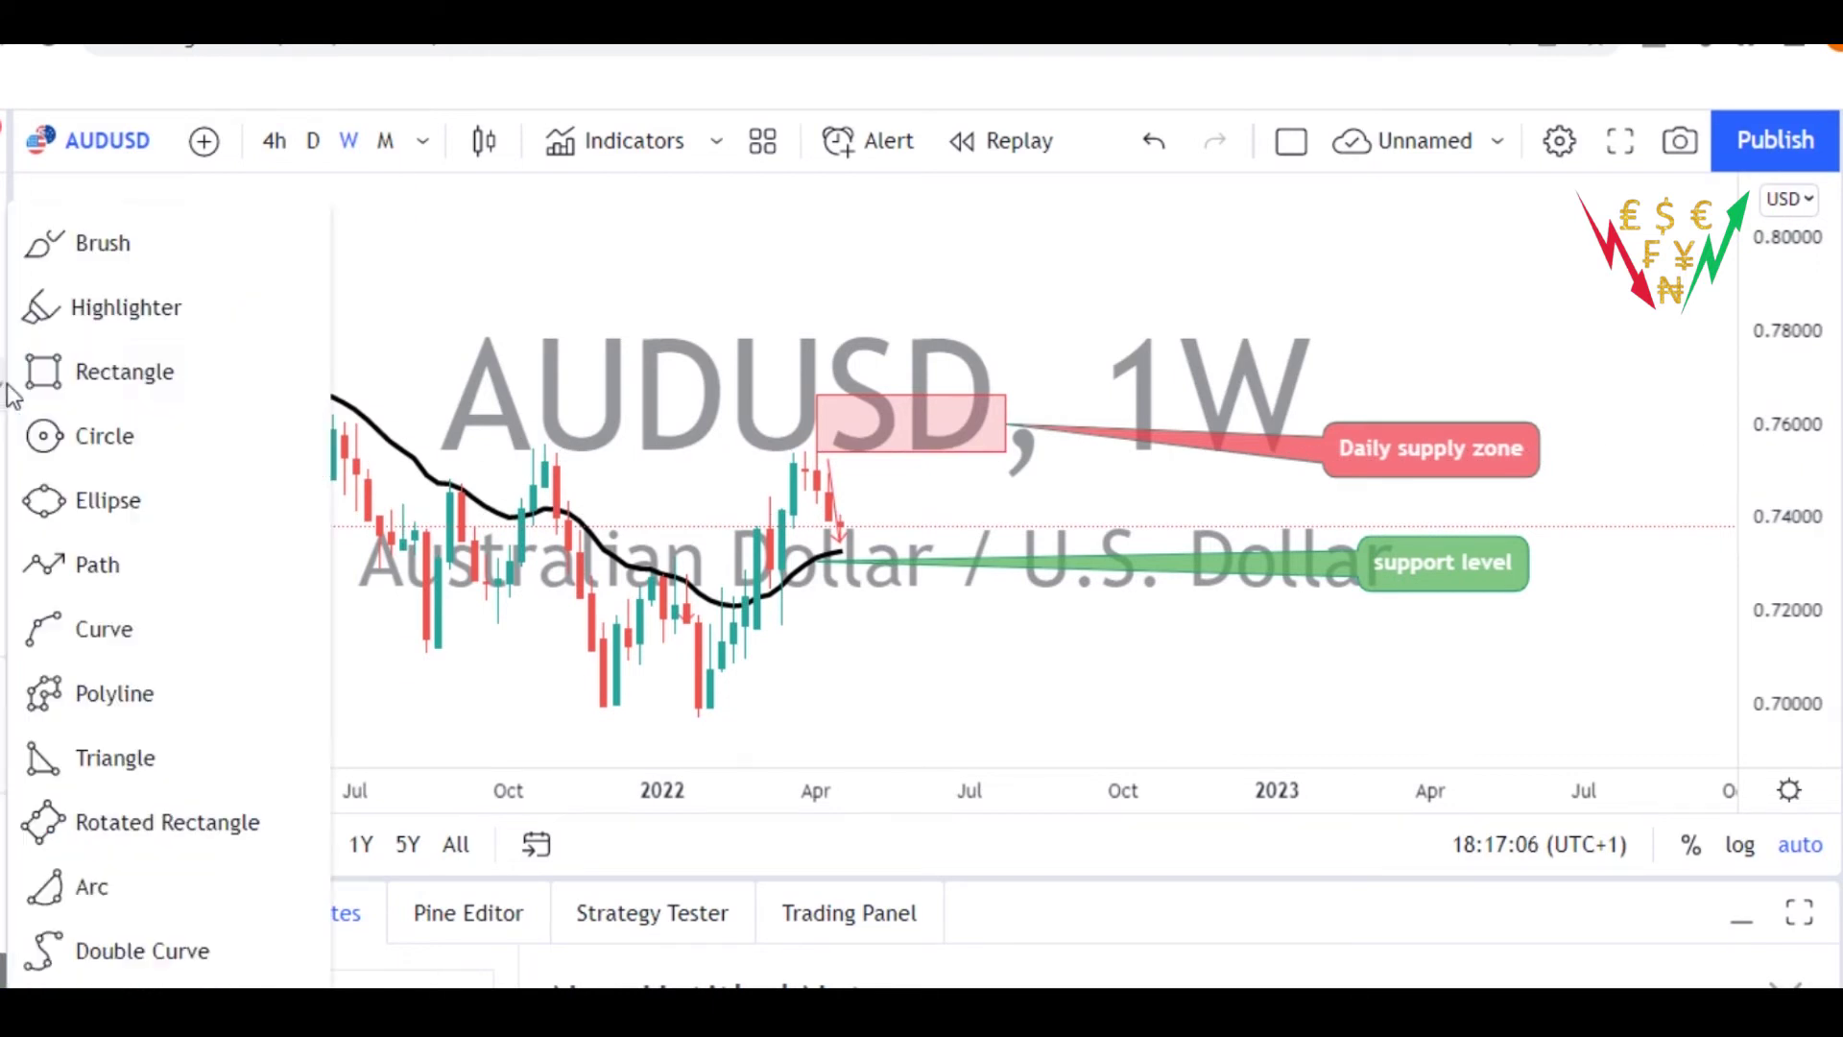
pyautogui.click(106, 376)
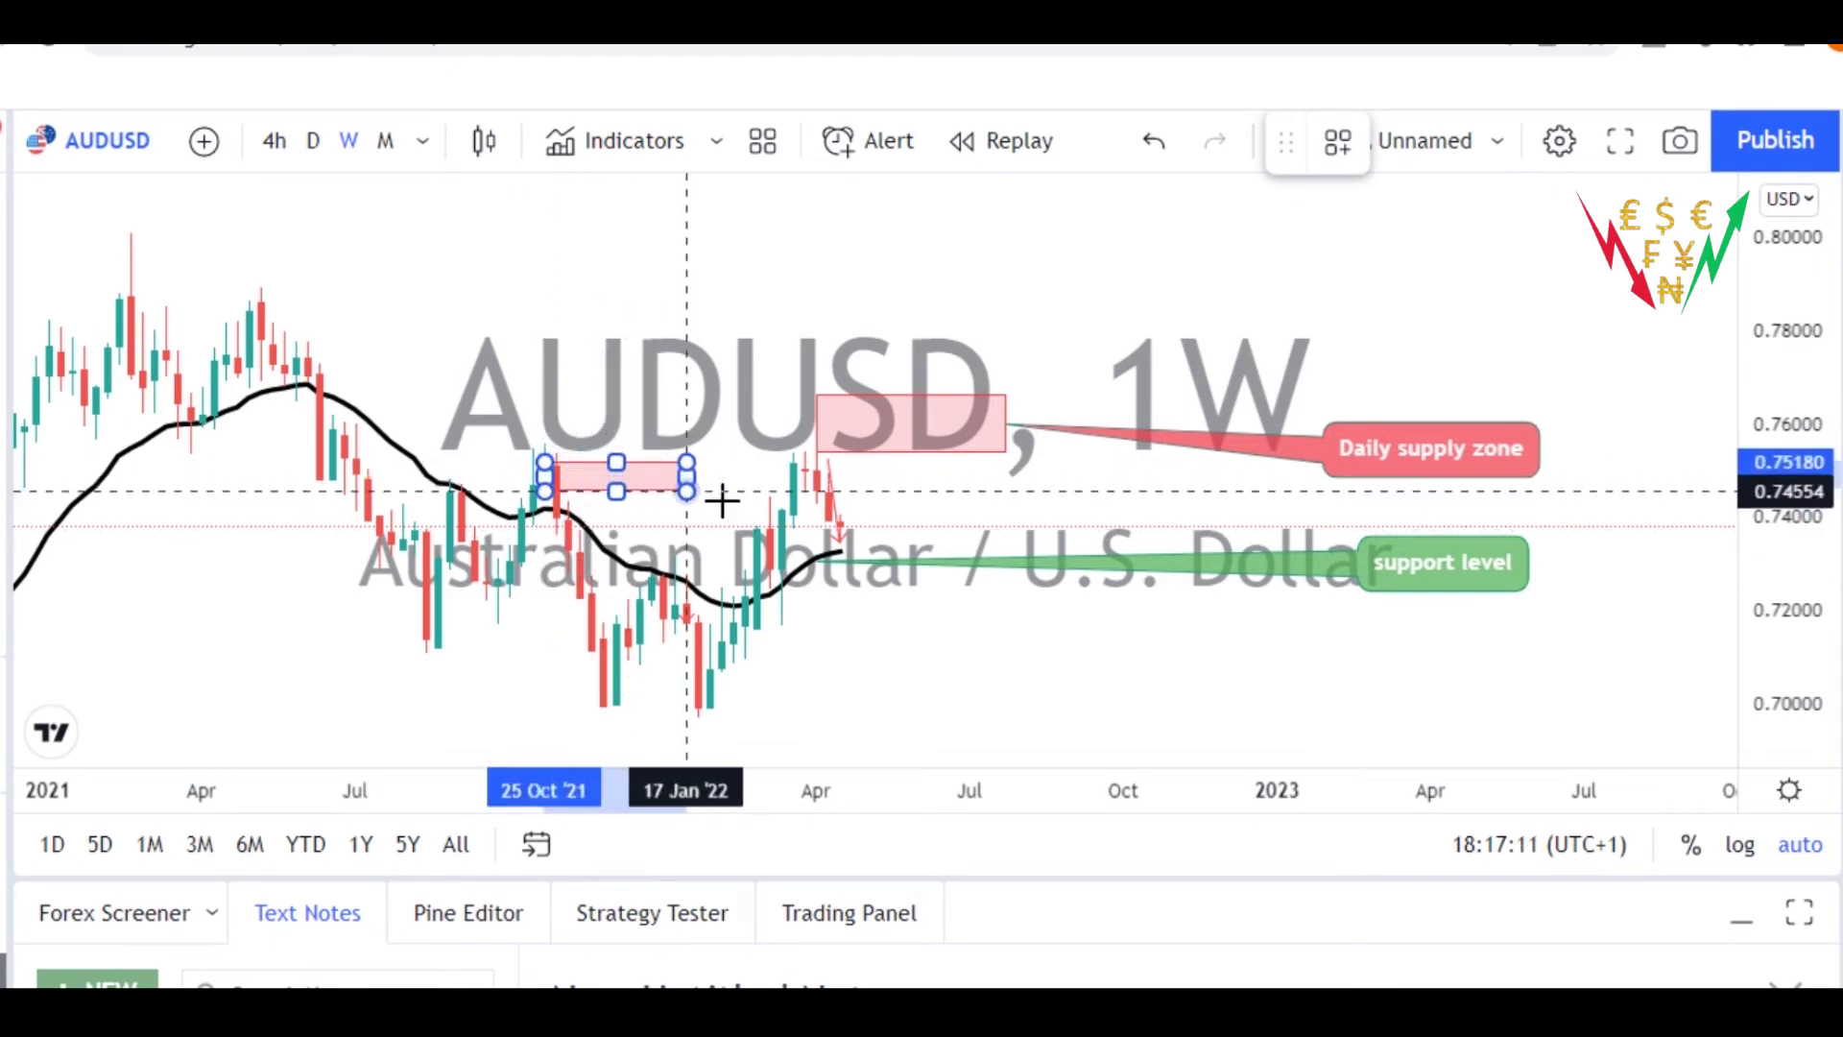
pyautogui.click(899, 485)
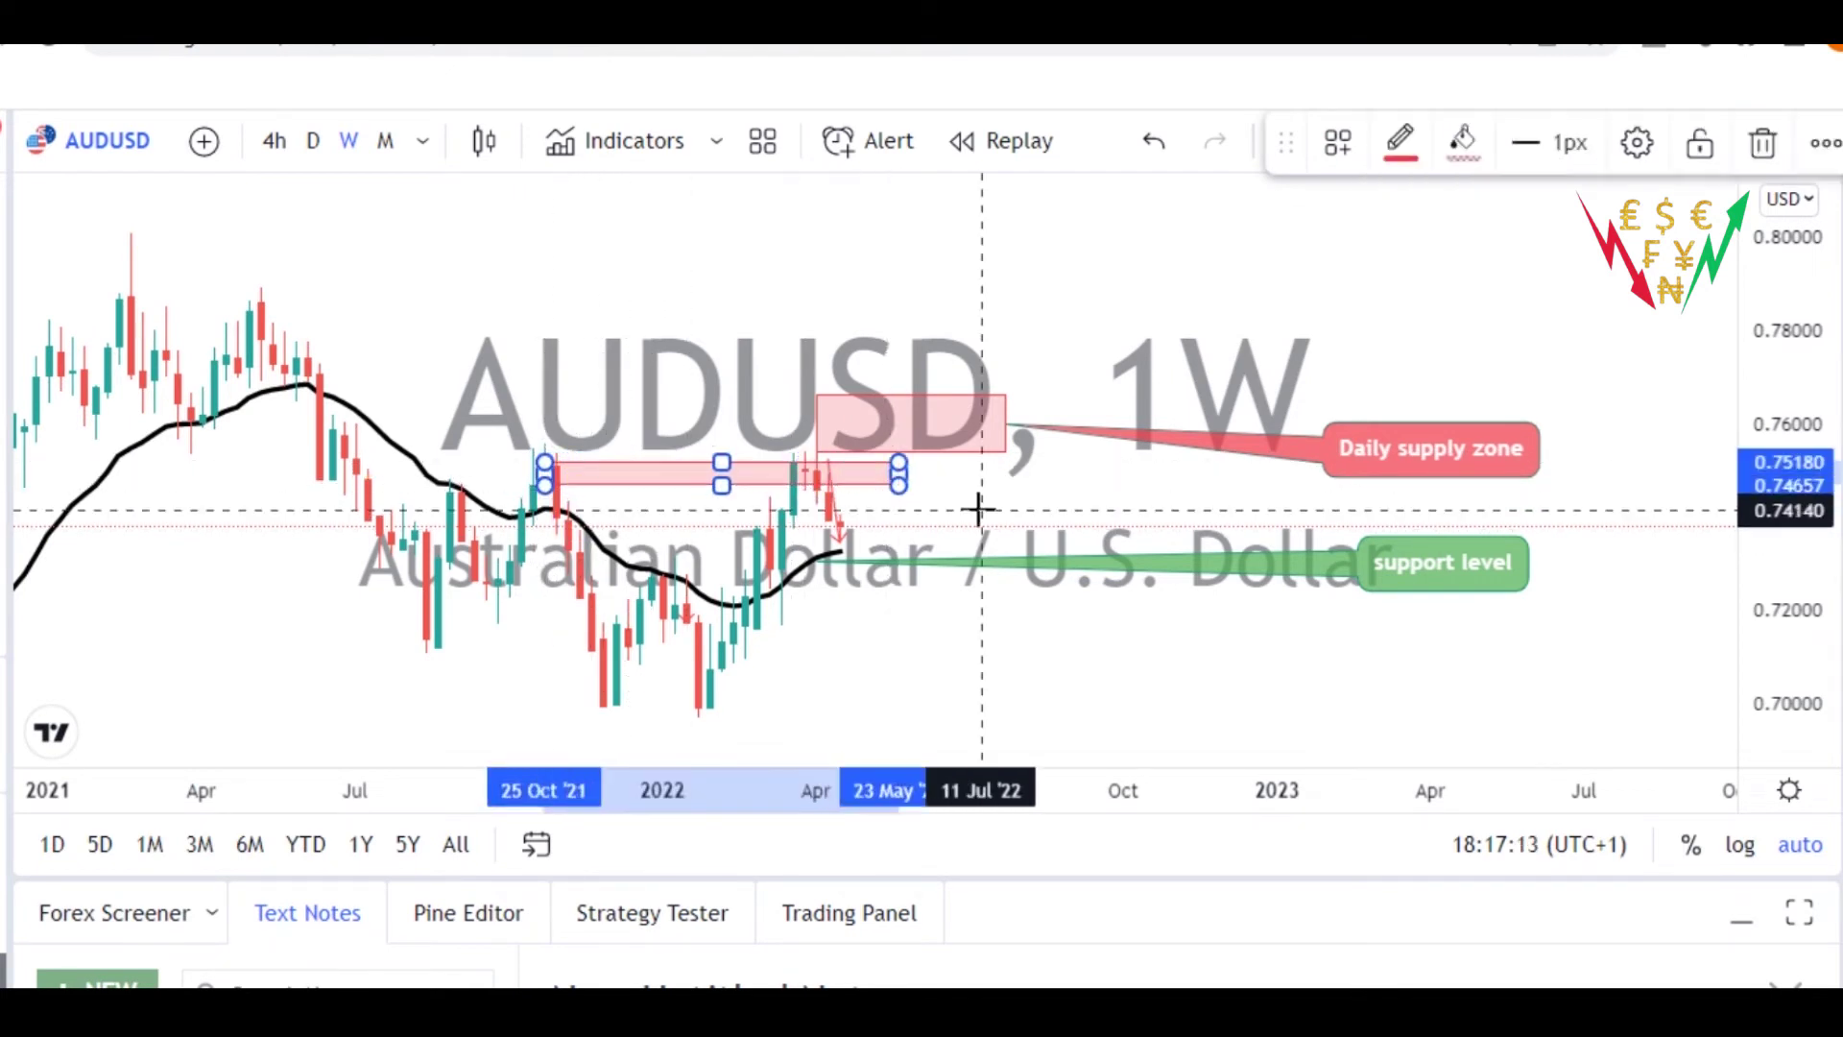
pyautogui.moveTo(529, 472); pyautogui.dragTo(595, 472)
pyautogui.click(611, 473)
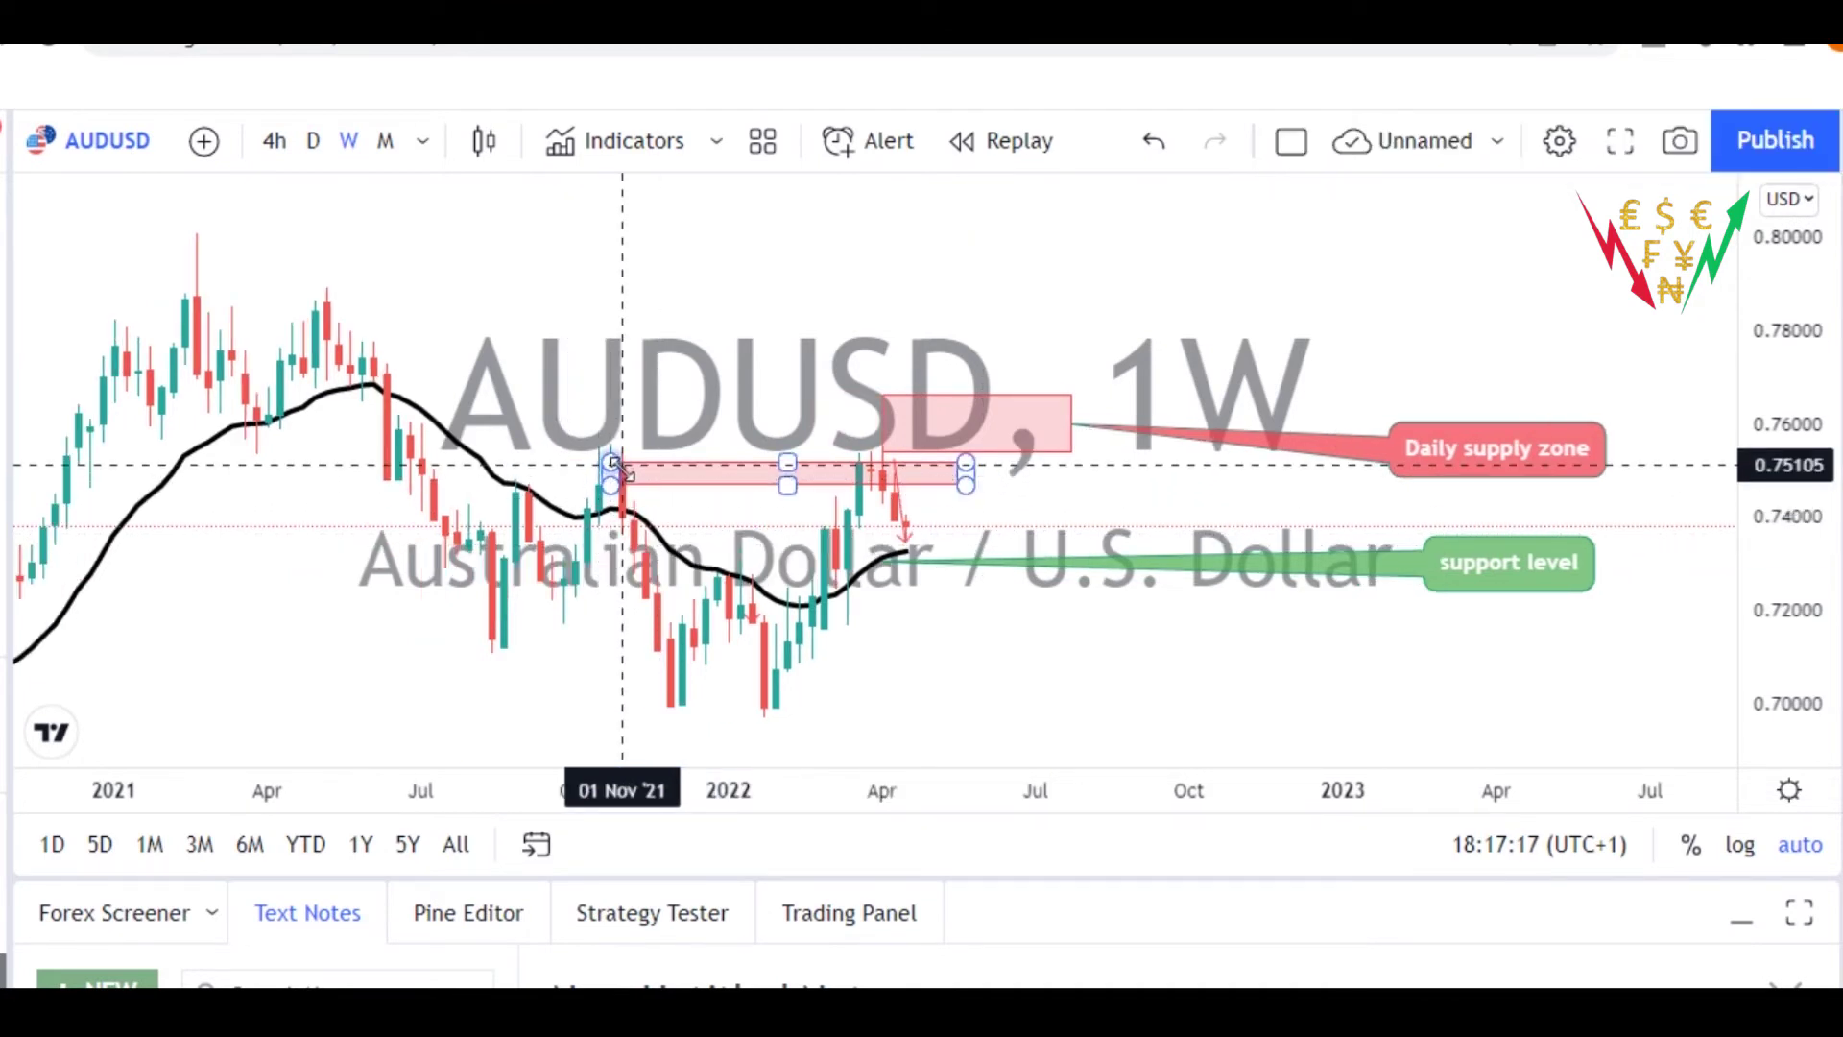
pyautogui.click(653, 509)
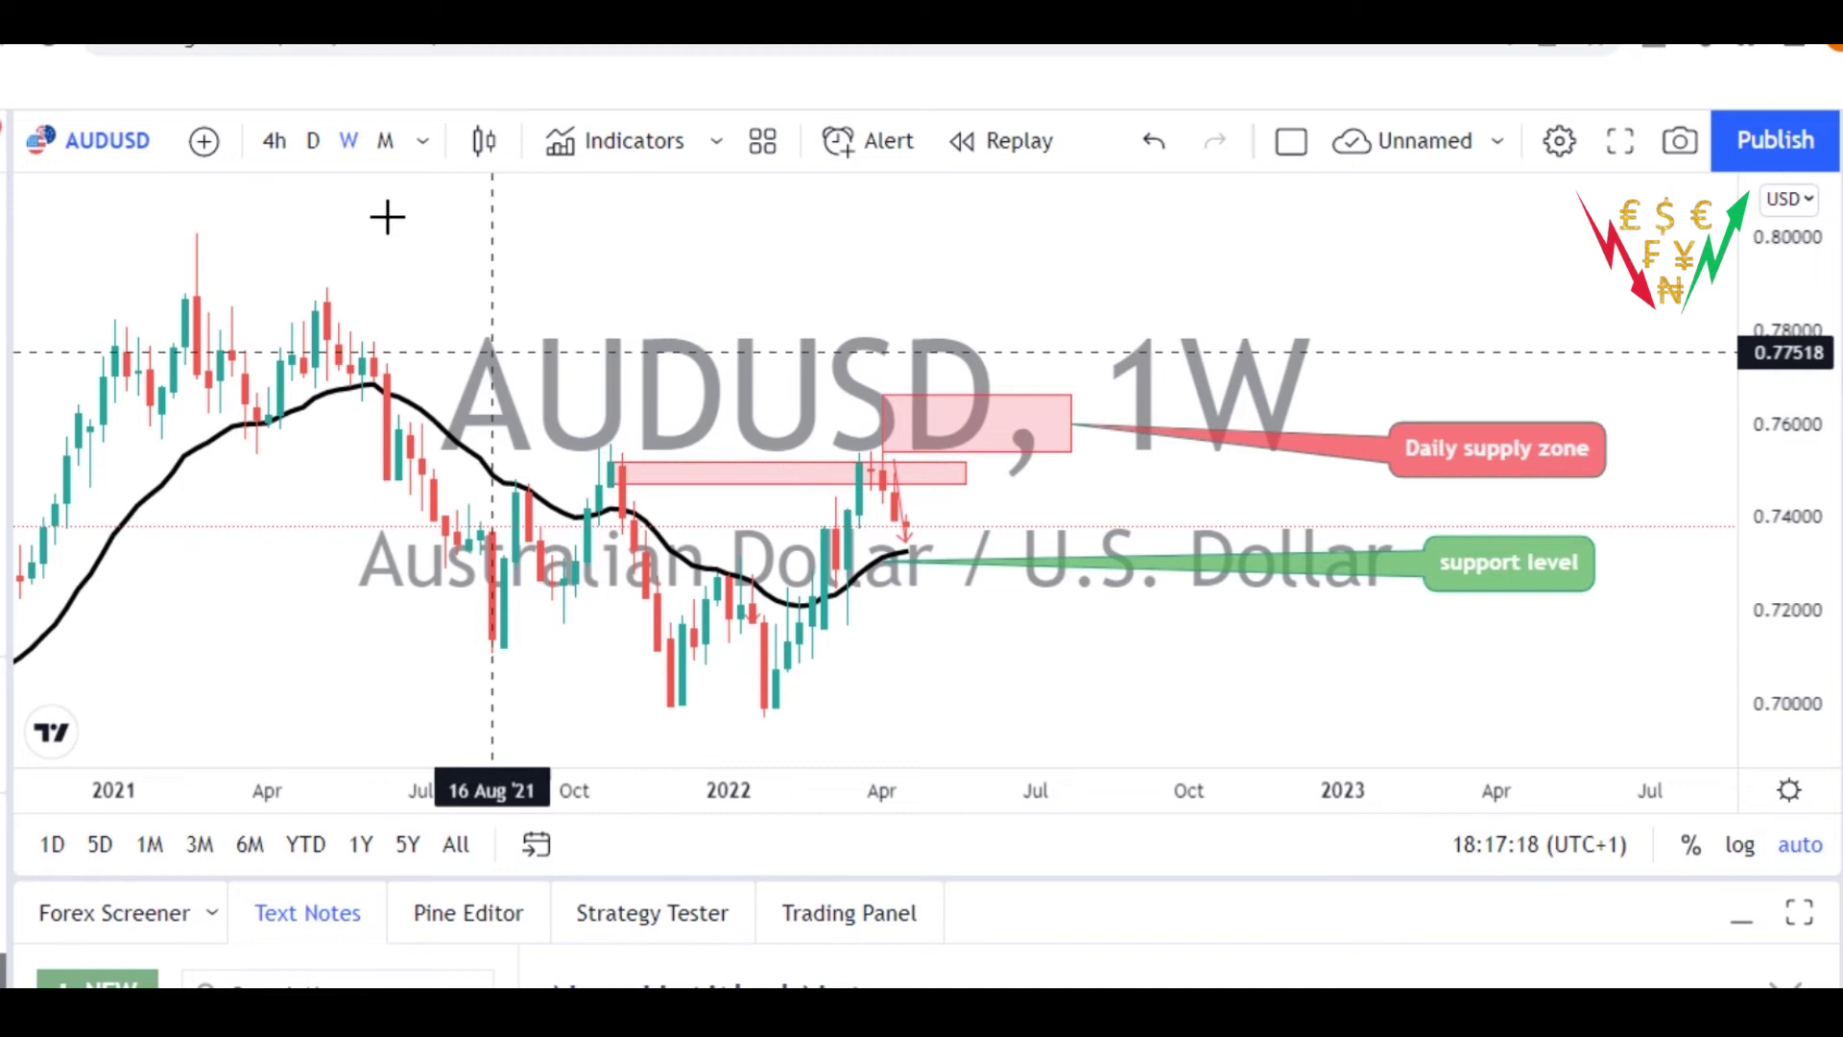
# Compare price at the supply zones on the daily timeframe, returning to the weekly timeframe
pyautogui.click(613, 468)
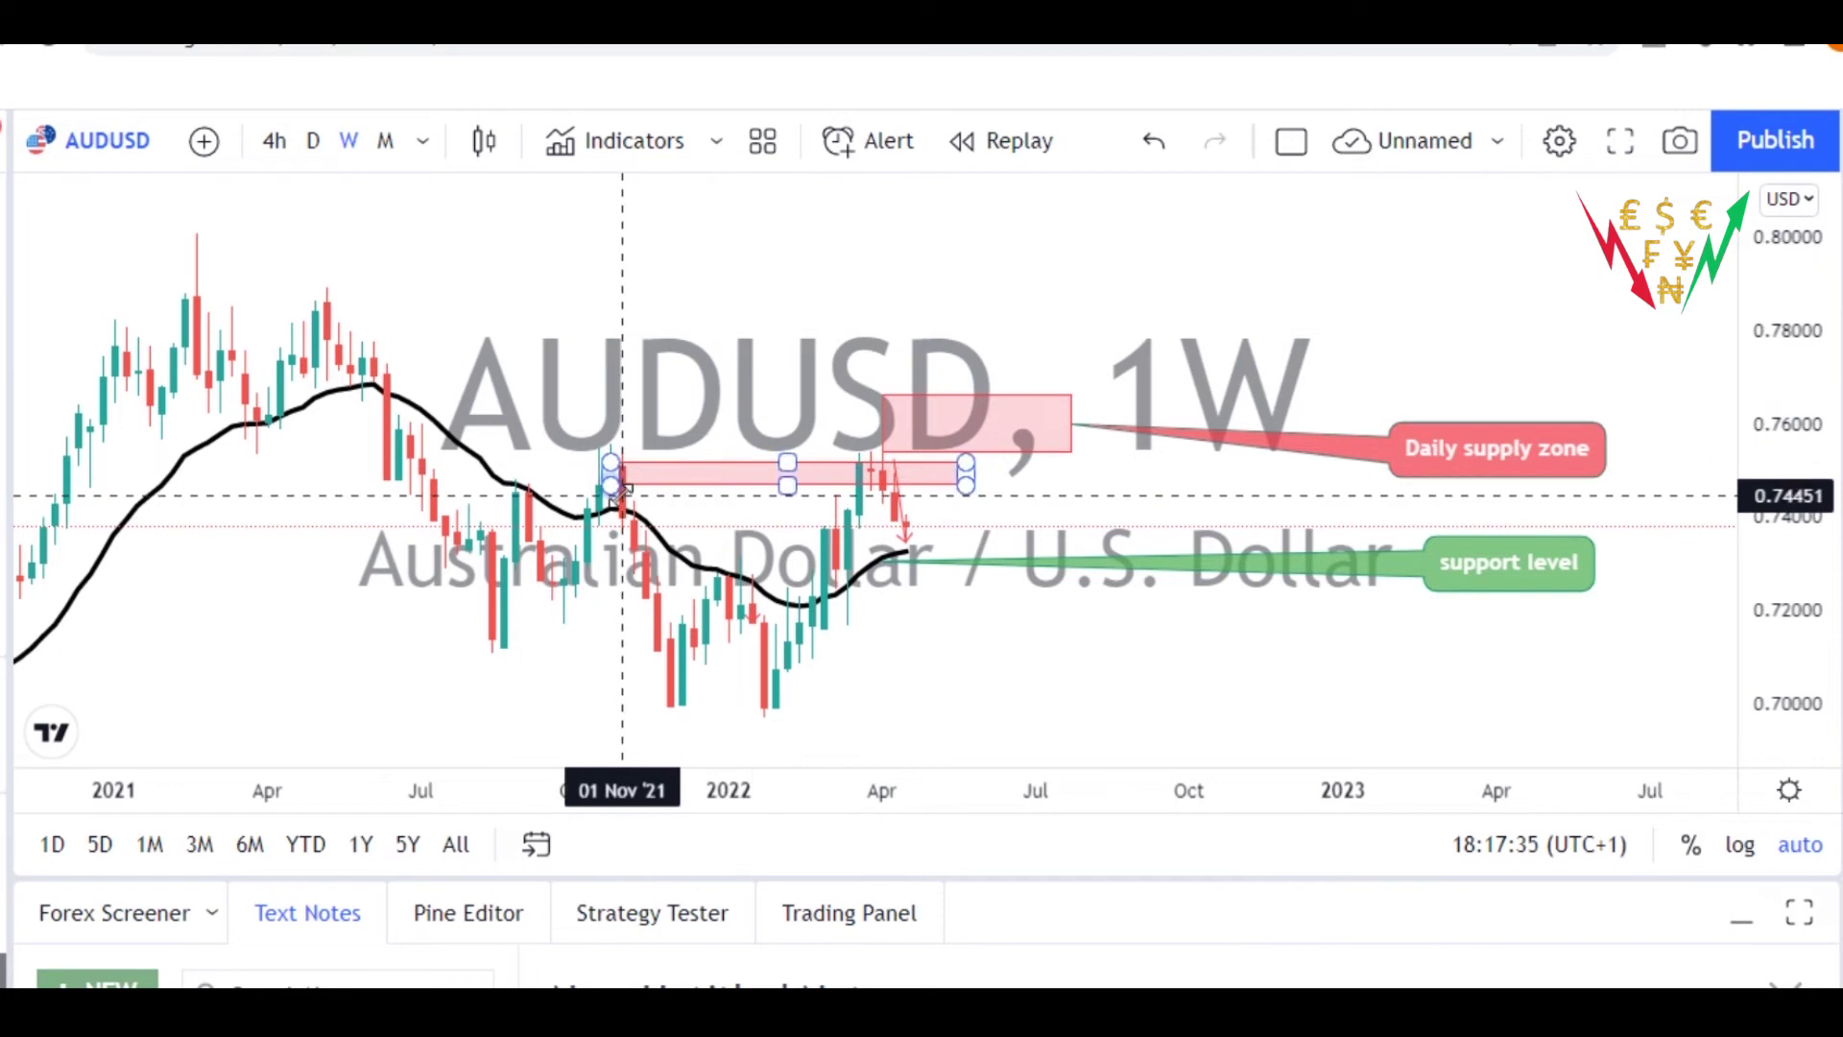
pyautogui.moveTo(766, 426); pyautogui.dragTo(722, 425)
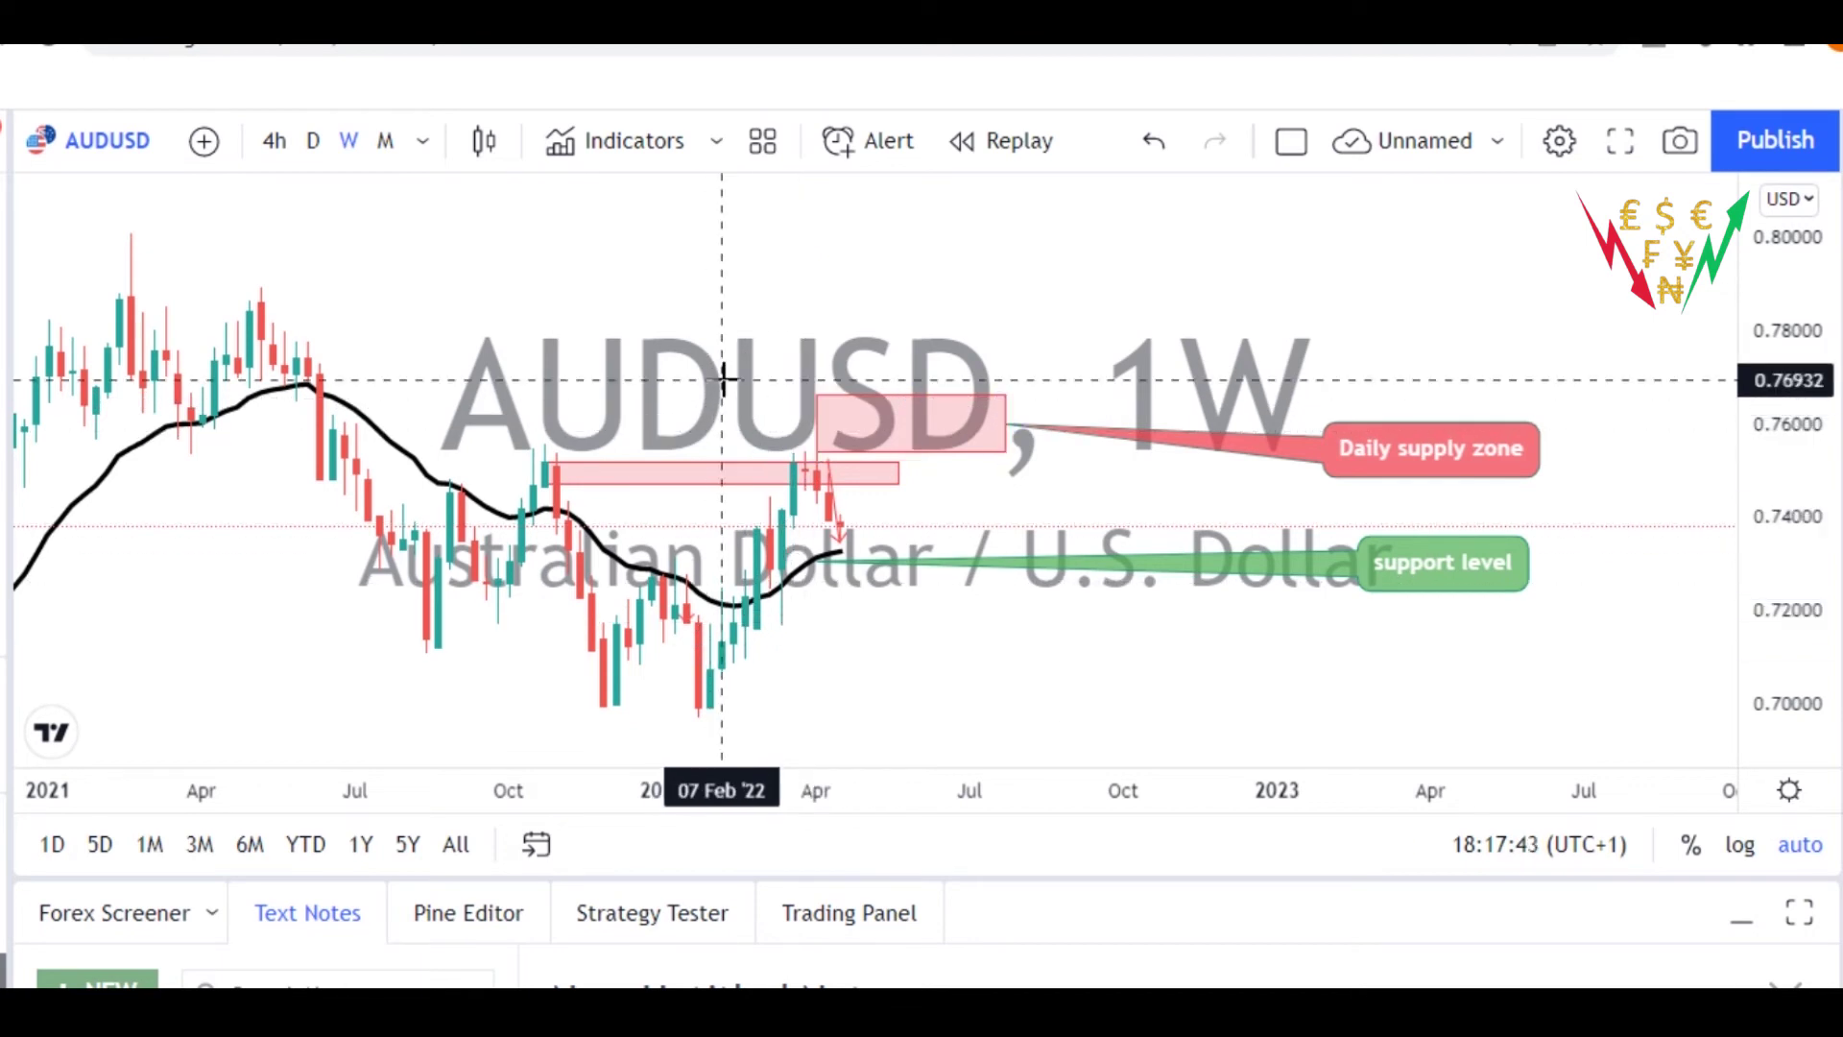
pyautogui.click(811, 413)
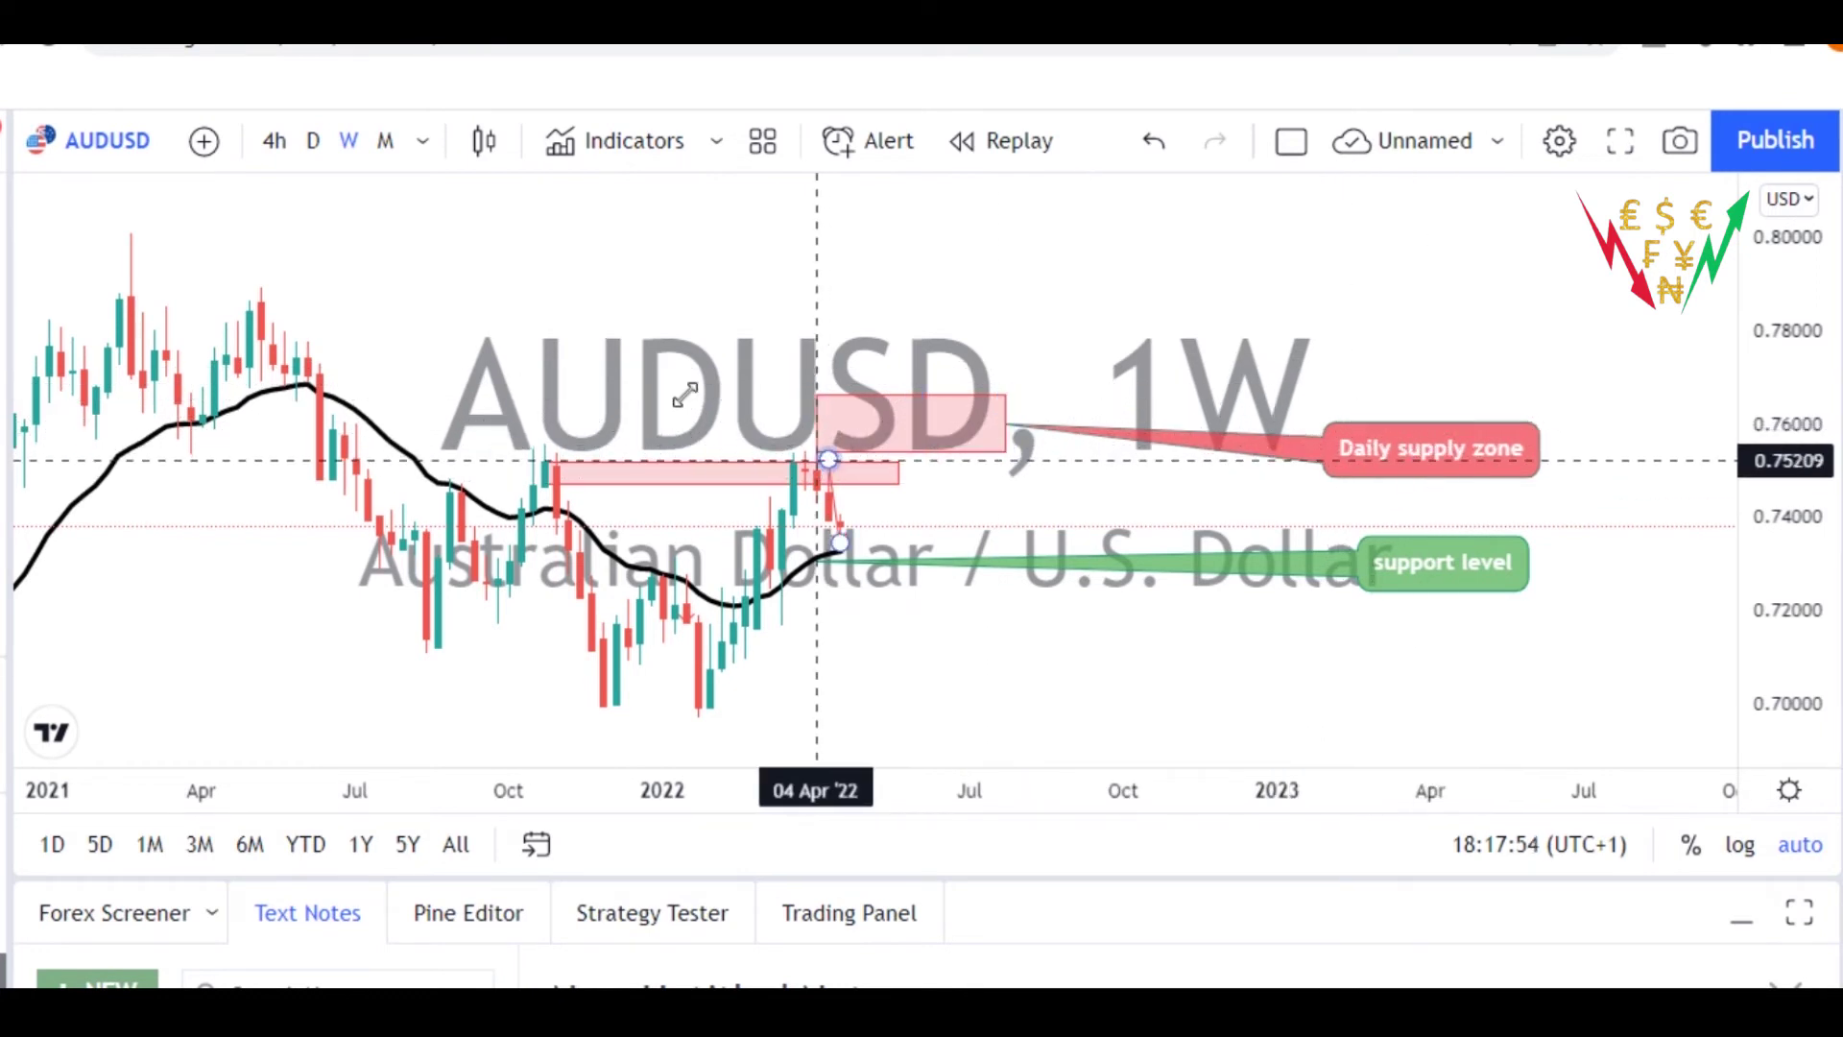
pyautogui.click(311, 143)
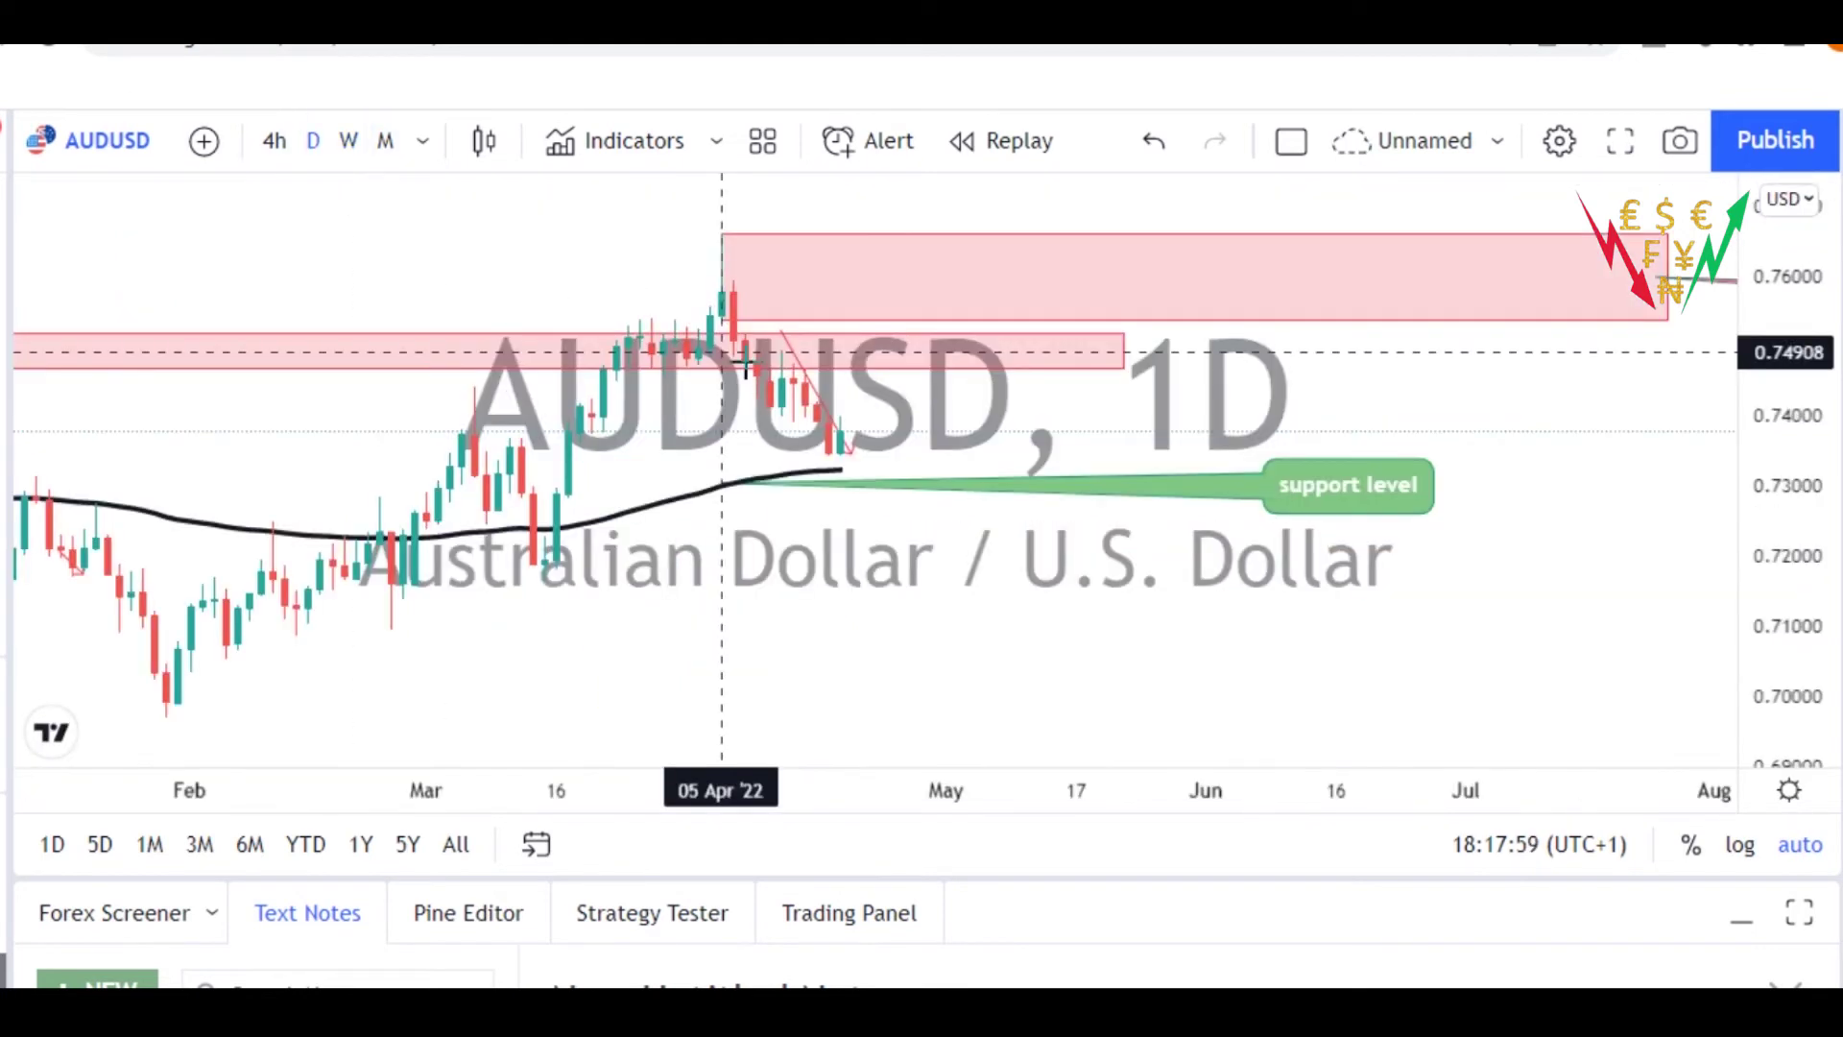
pyautogui.moveTo(983, 402); pyautogui.dragTo(763, 411)
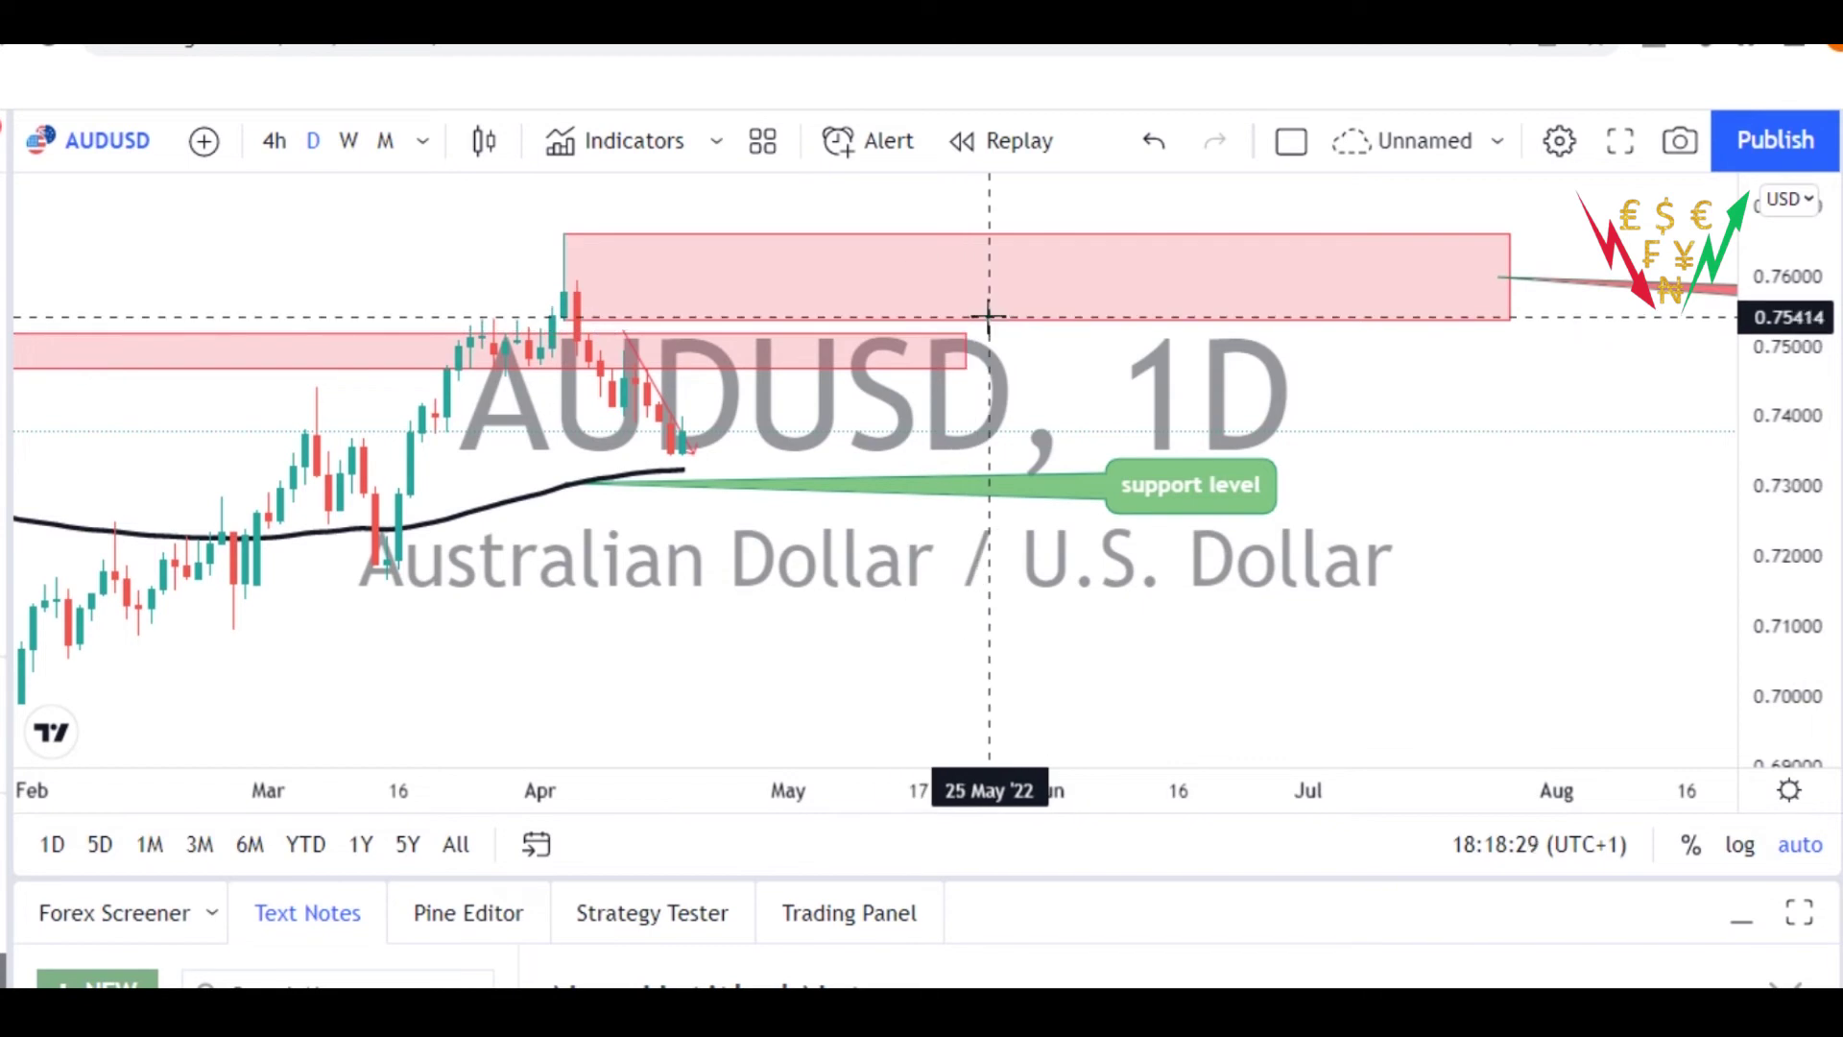
pyautogui.moveTo(945, 690)
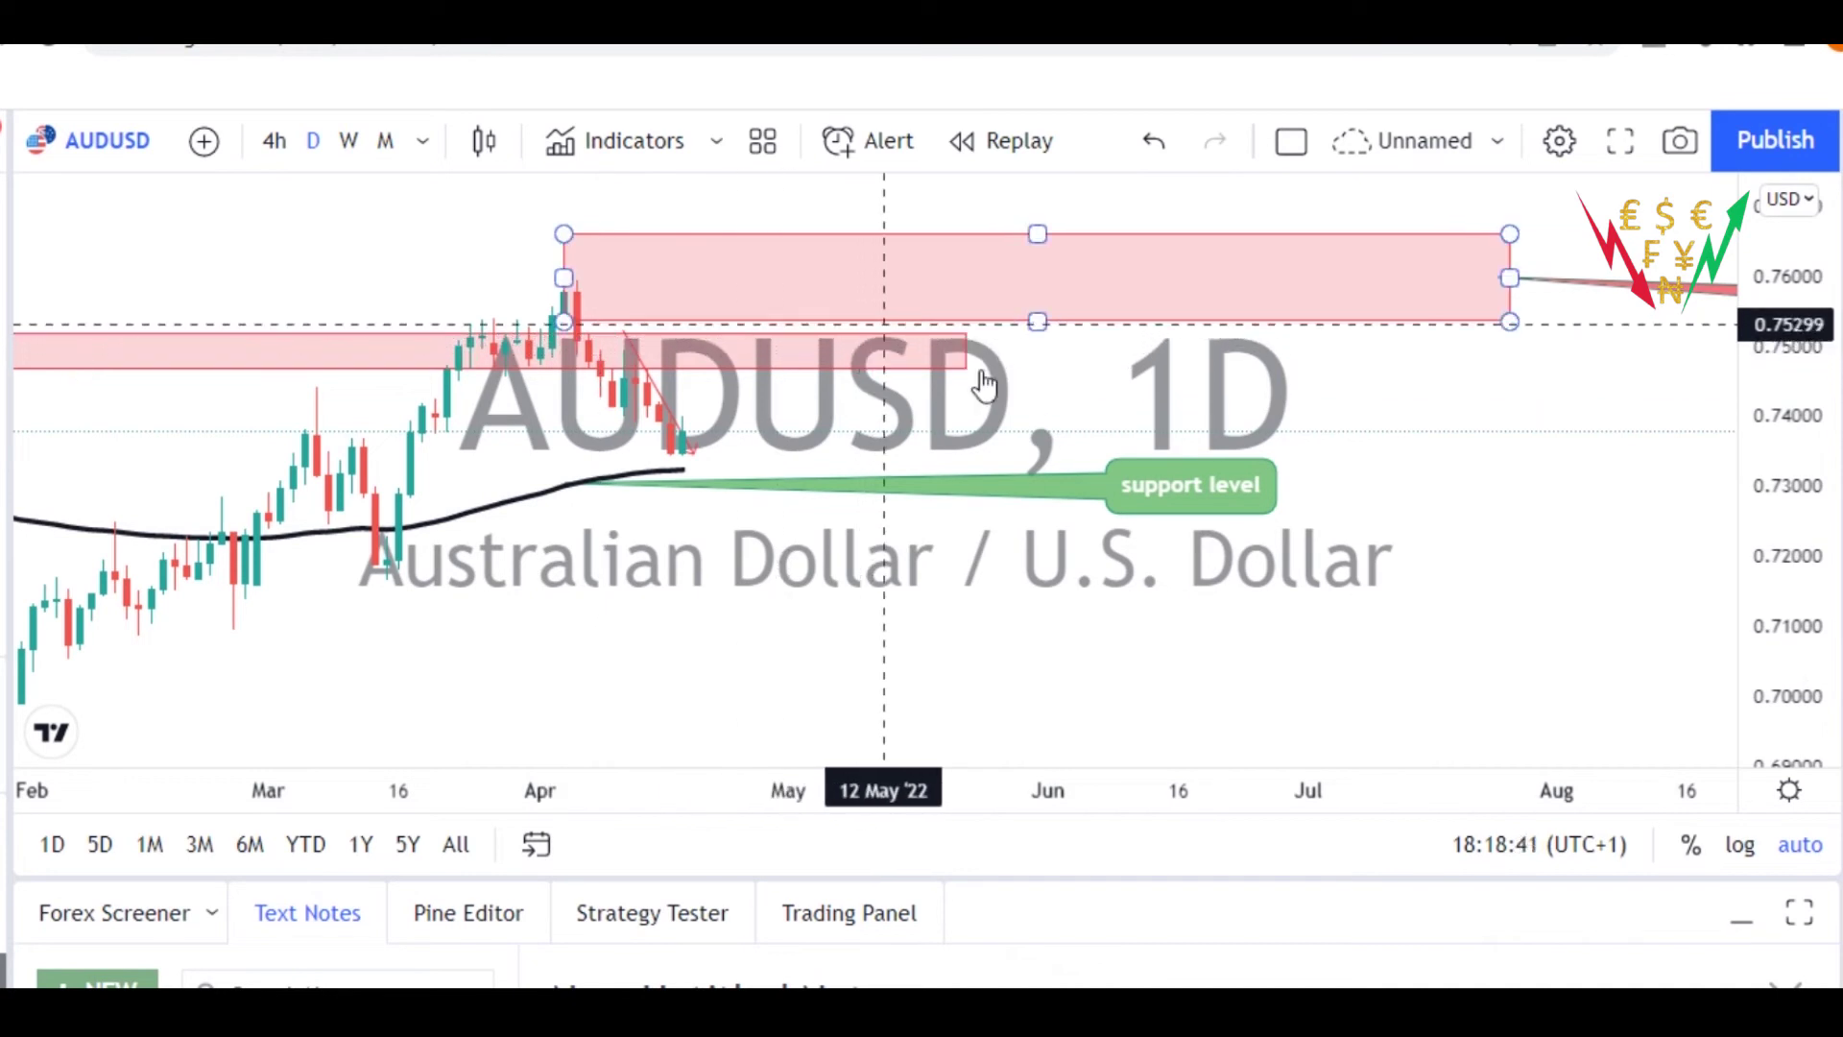
pyautogui.moveTo(1028, 383); pyautogui.dragTo(1132, 399)
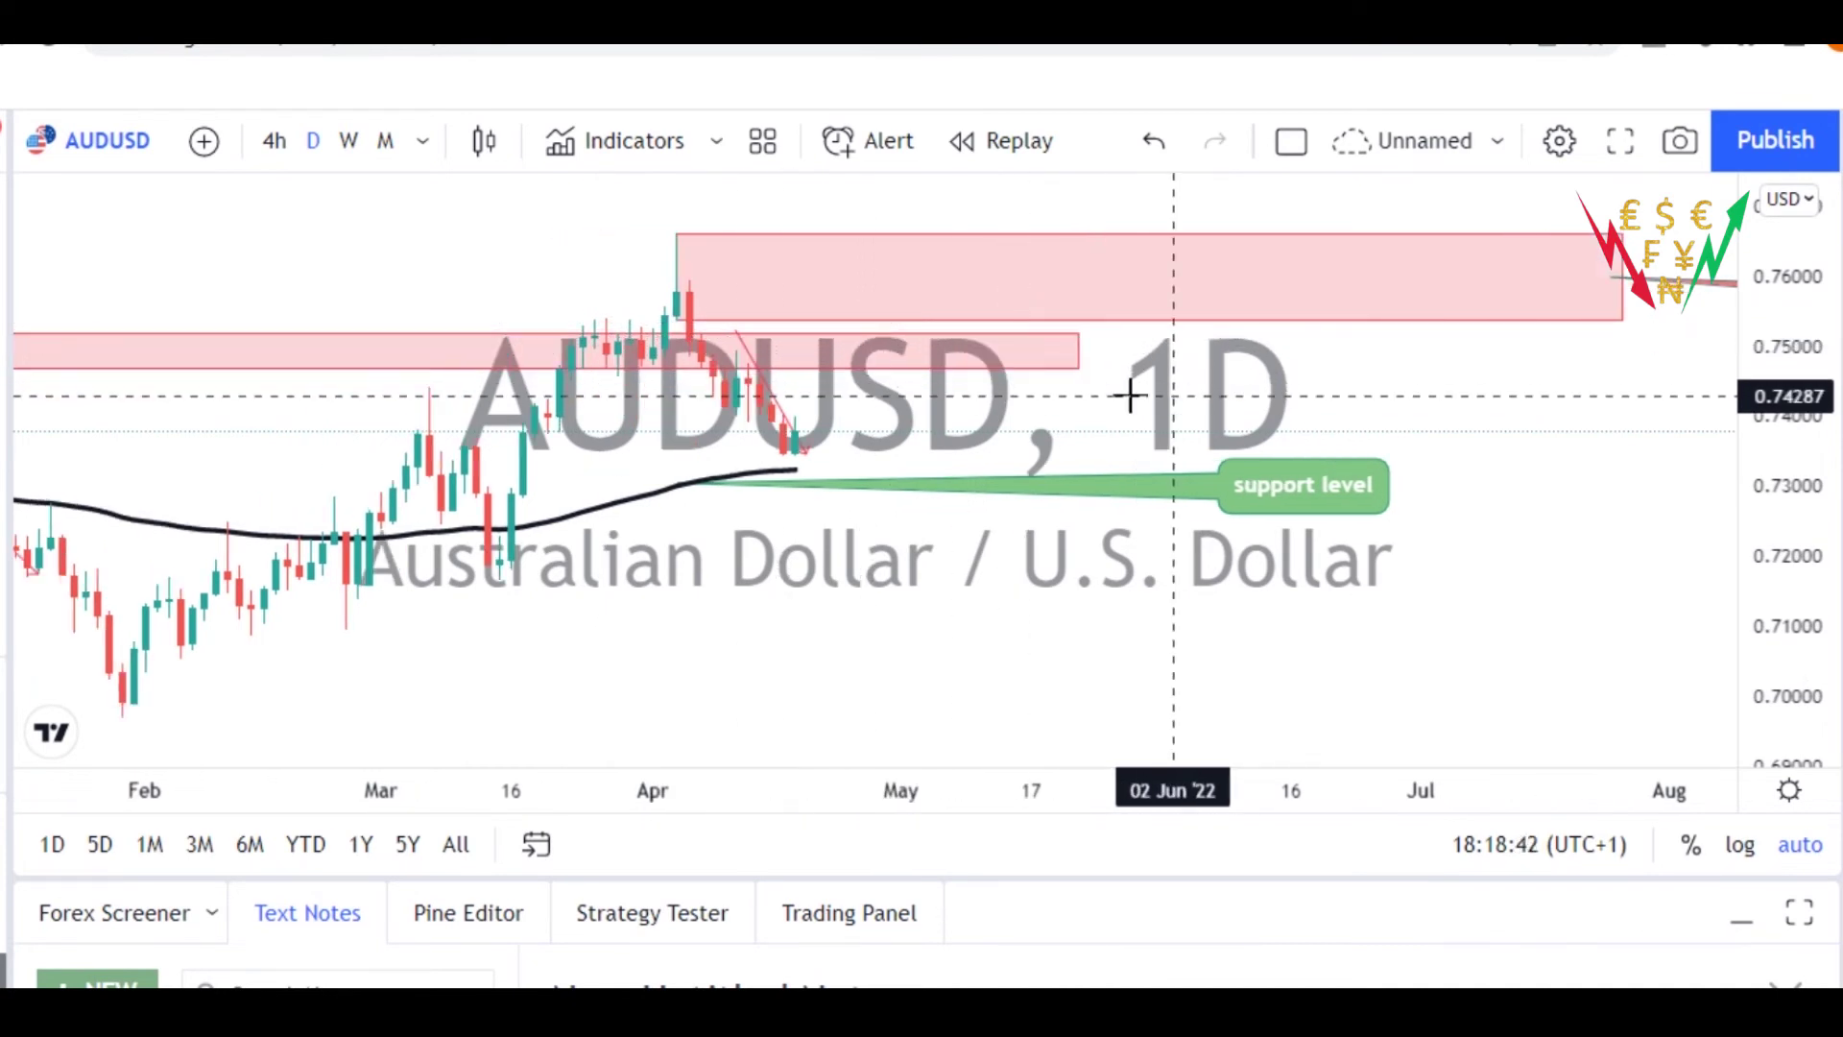
pyautogui.click(357, 149)
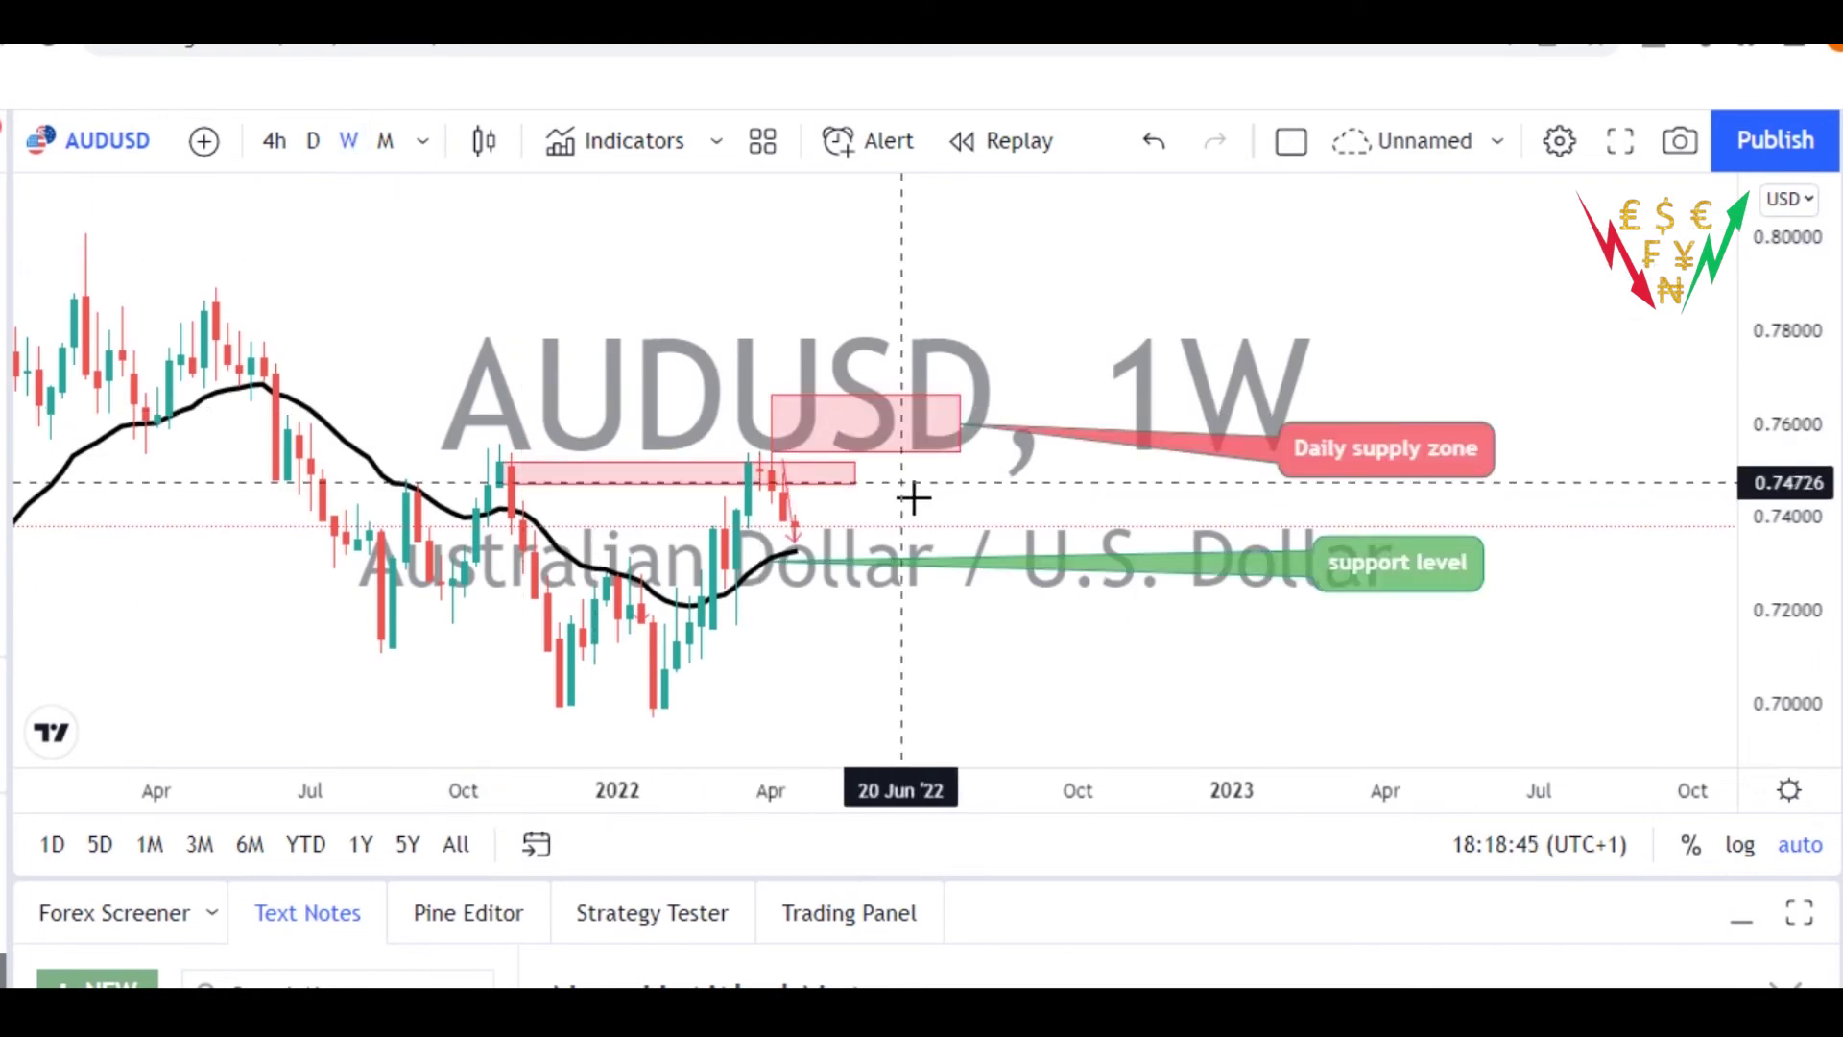
pyautogui.moveTo(963, 518); pyautogui.dragTo(1016, 505)
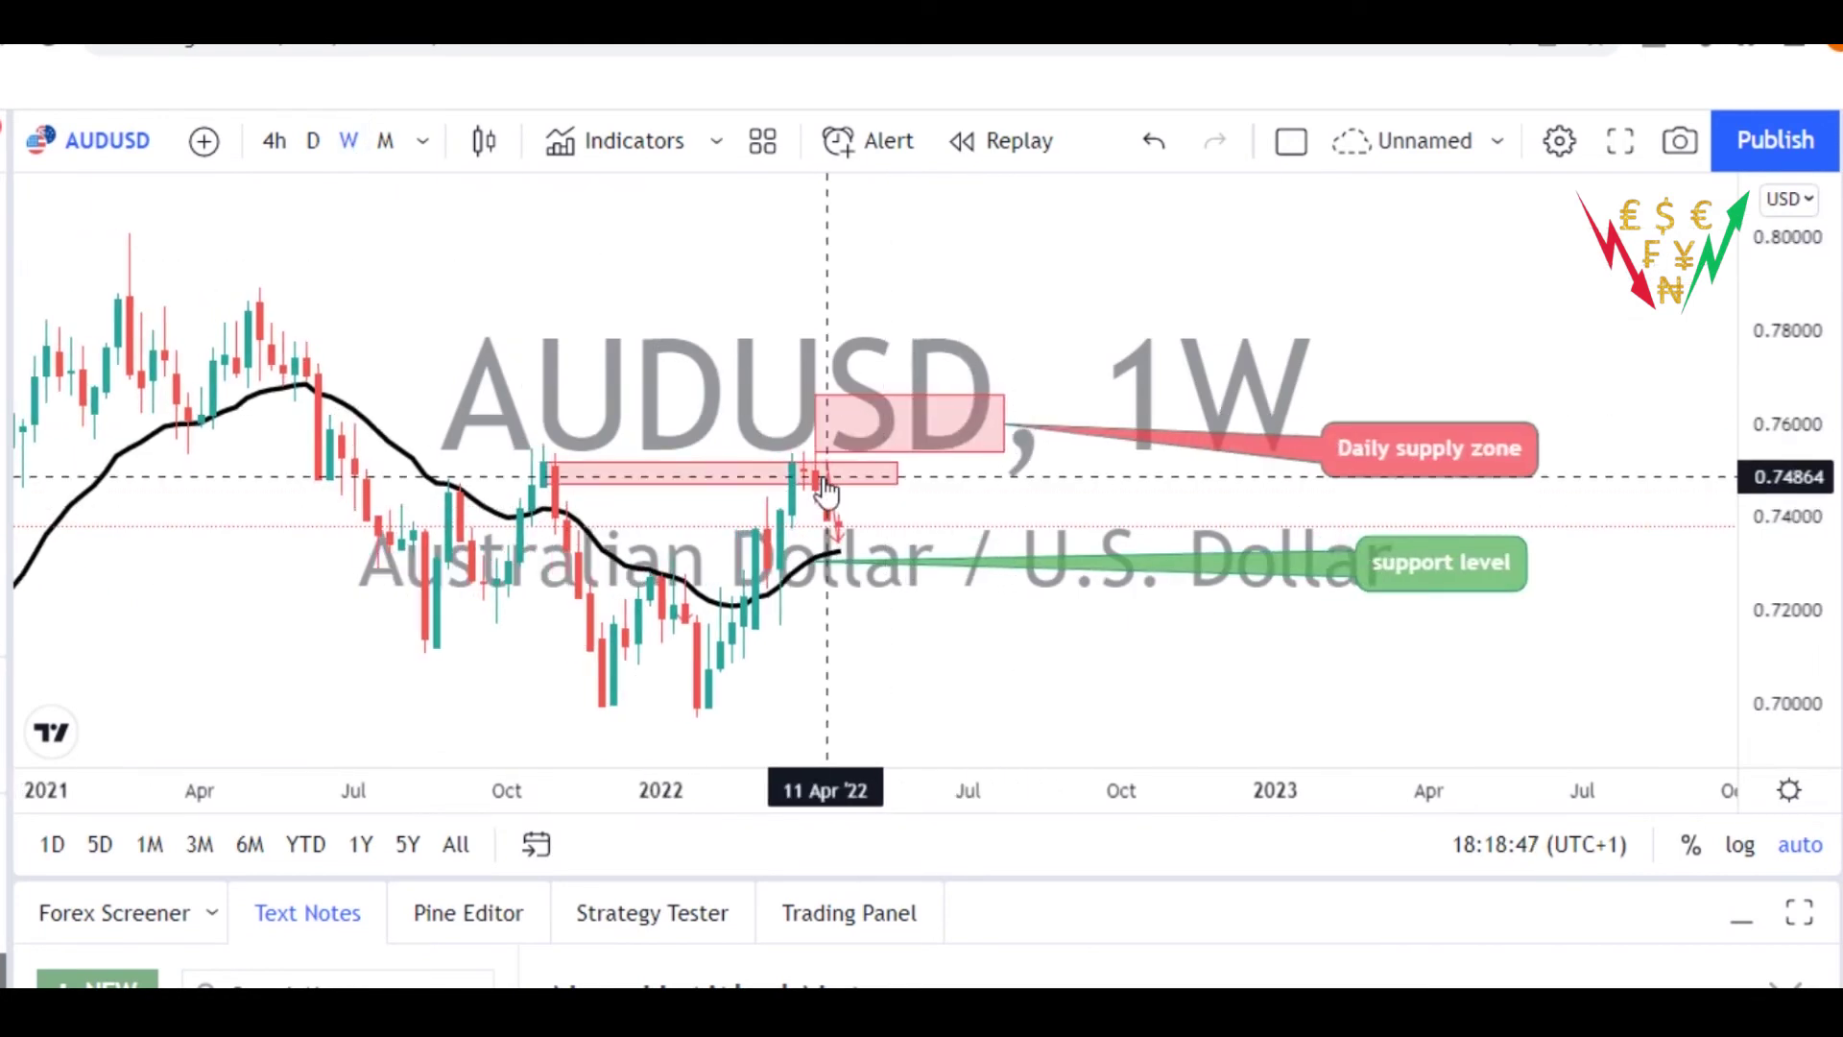
# Delete the long, narrow rectangle below the daily supply zone on the weekly chart
pyautogui.click(669, 483)
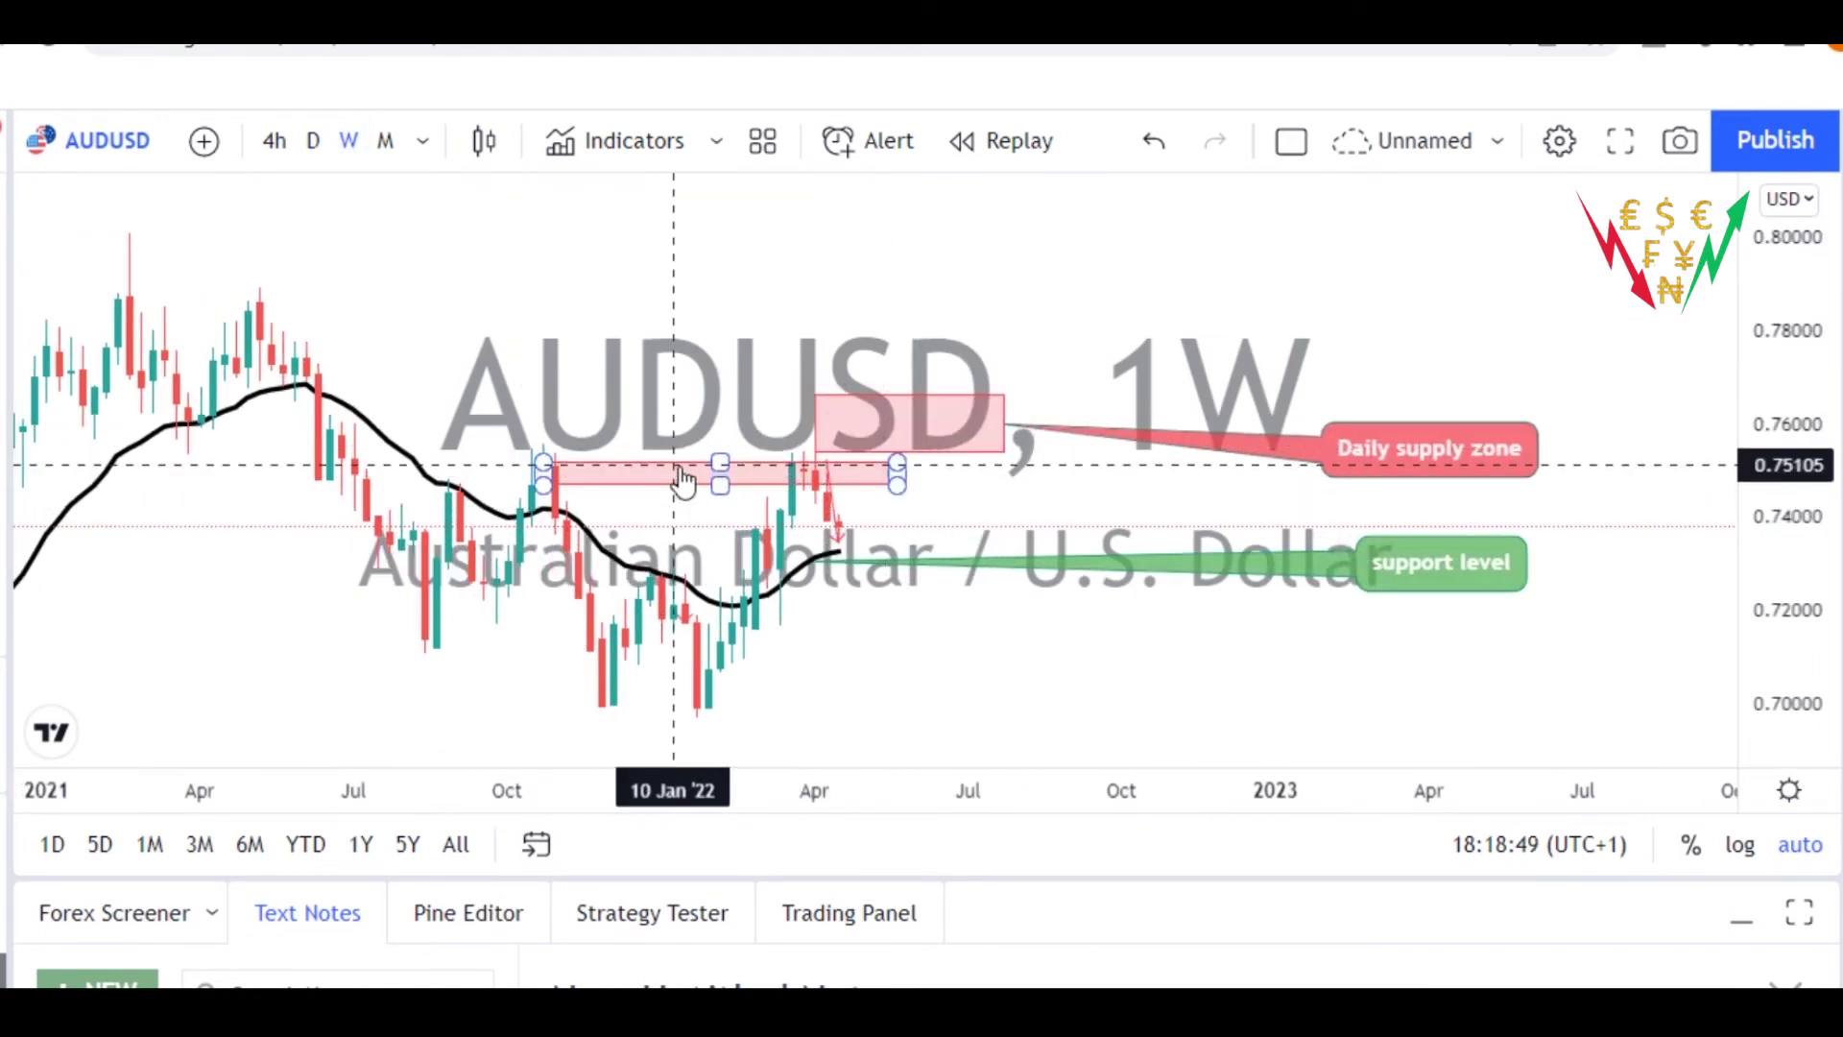
pyautogui.click(684, 482)
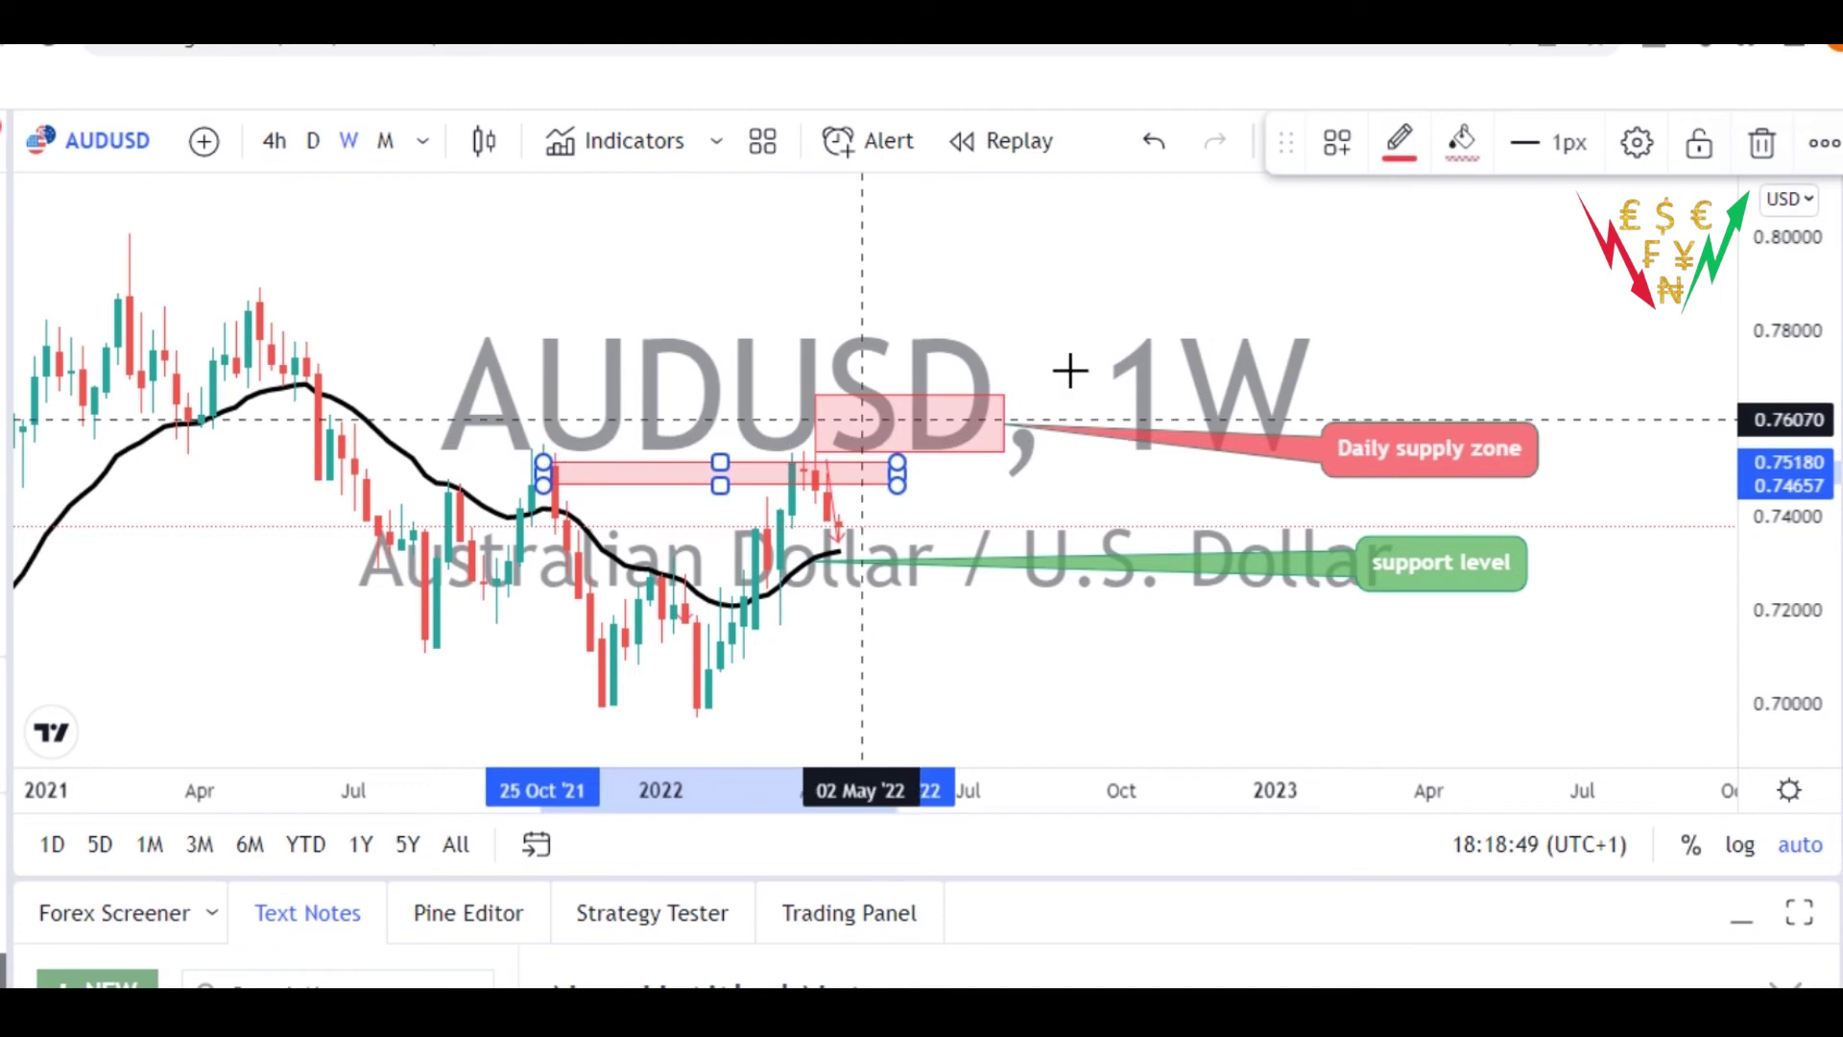
pyautogui.click(1762, 144)
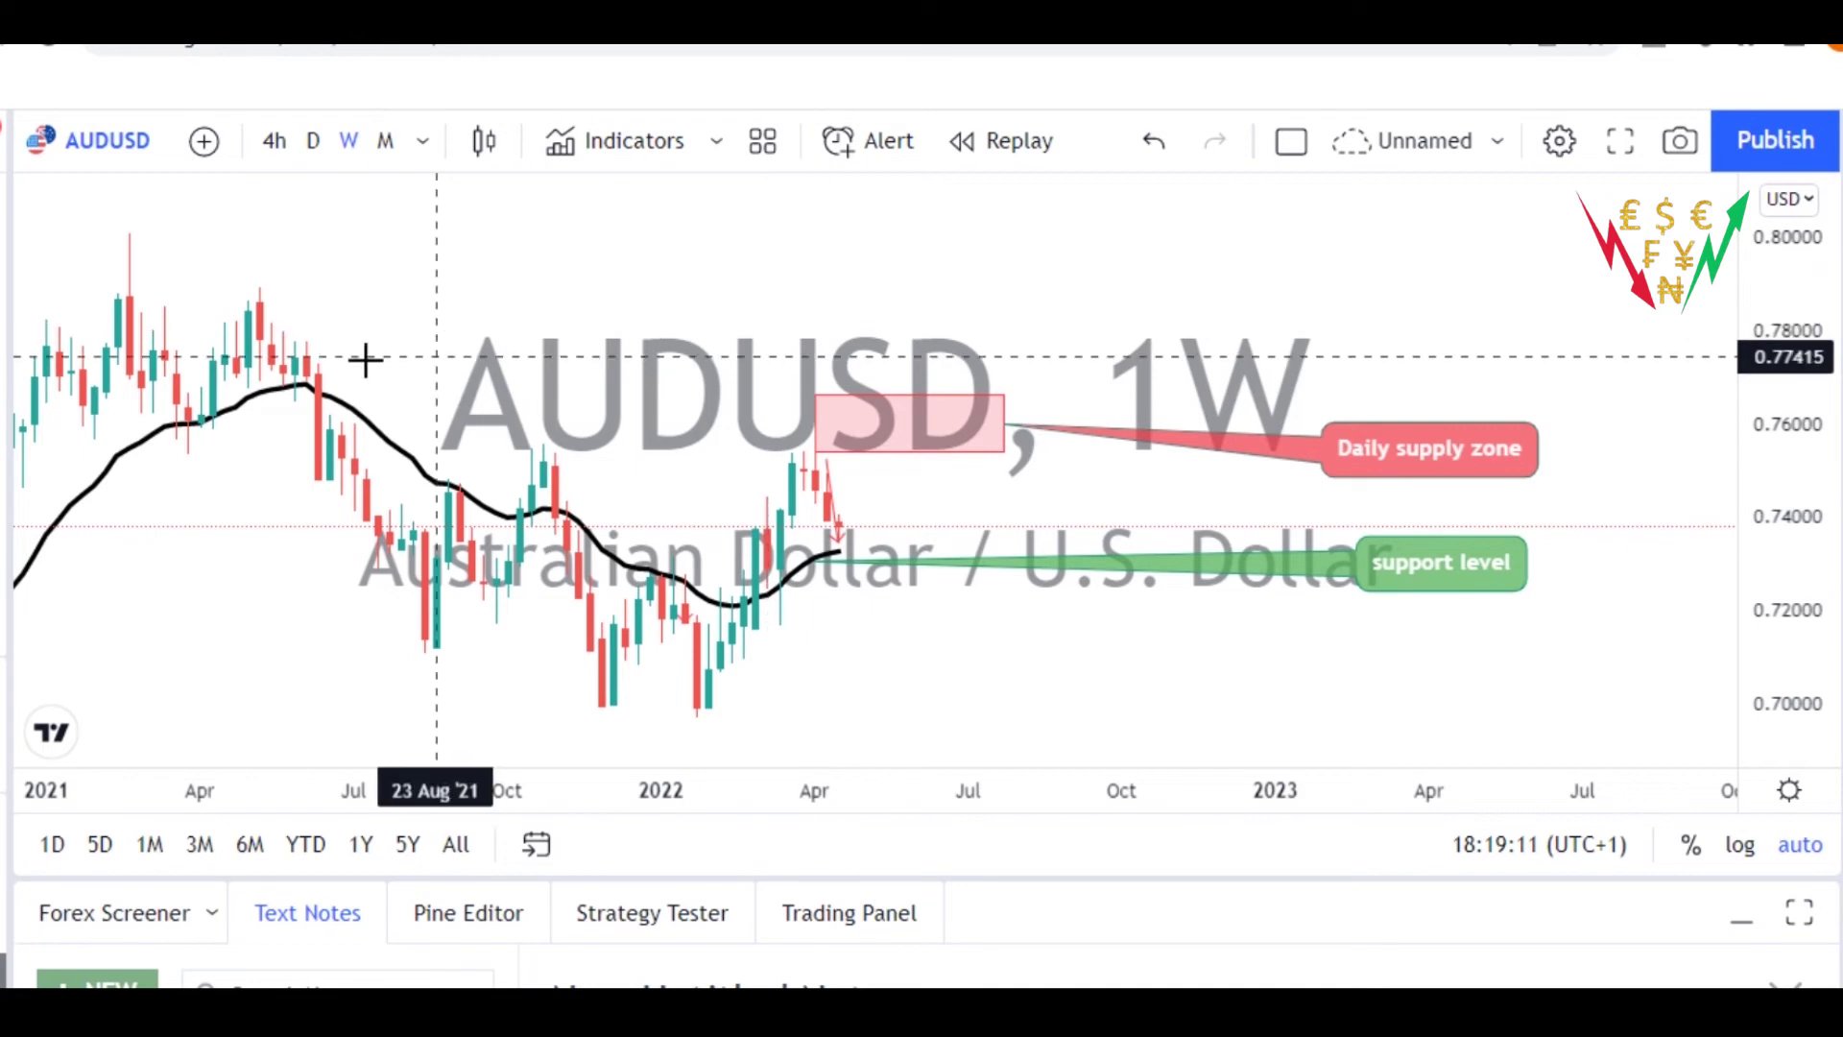
# Place a vertical line on the weekly chart at the 04 Apr '22 candle
pyautogui.click(5, 281)
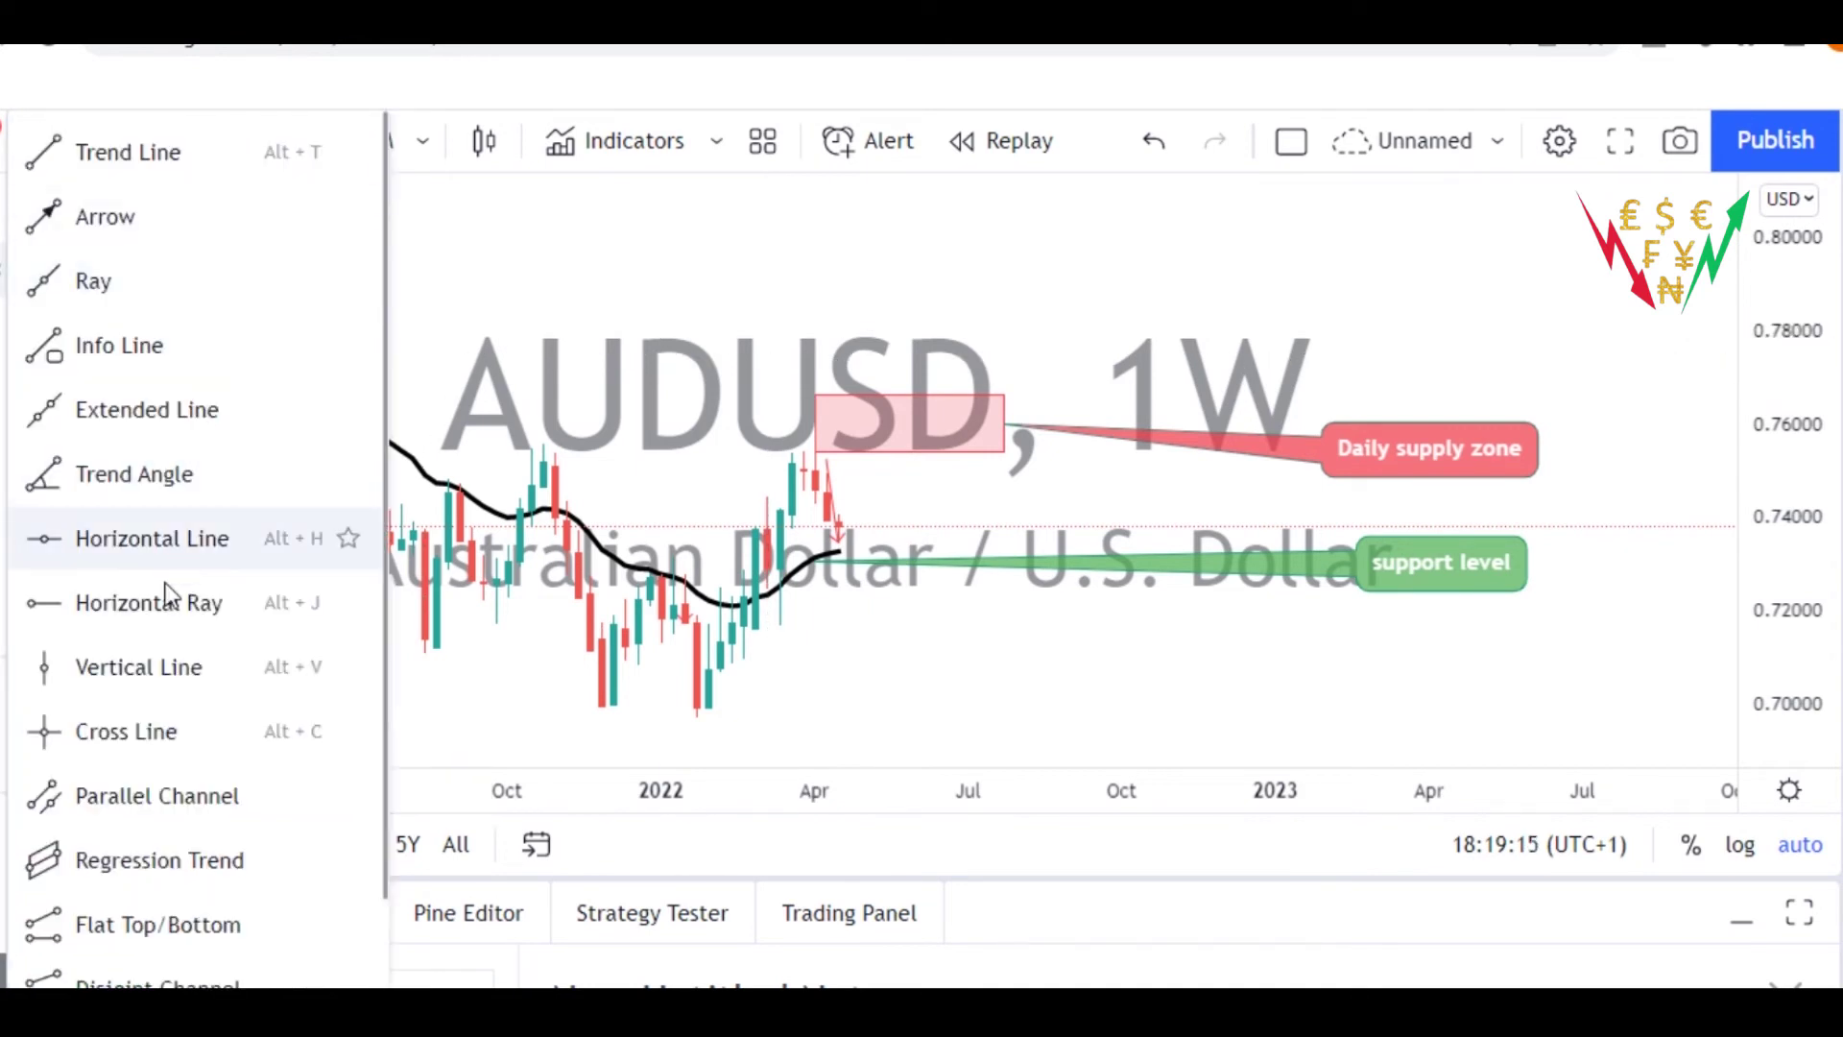
pyautogui.click(231, 671)
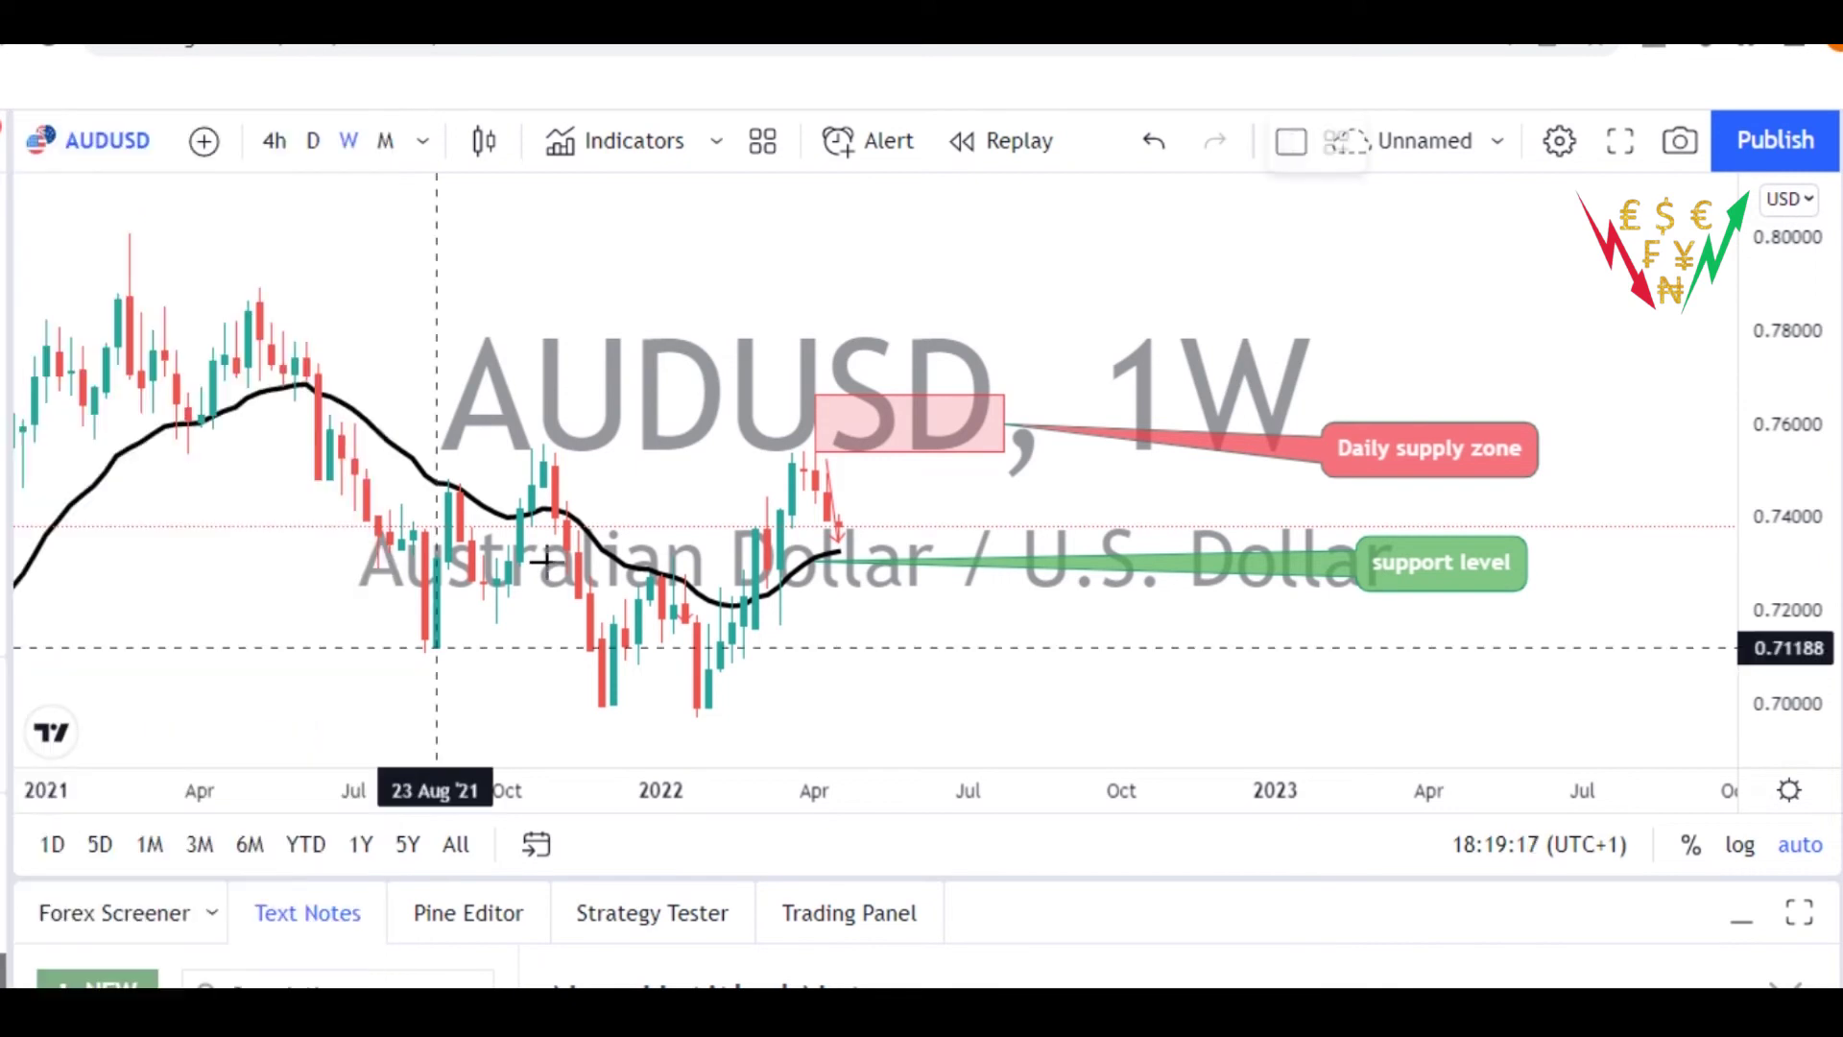
pyautogui.click(805, 451)
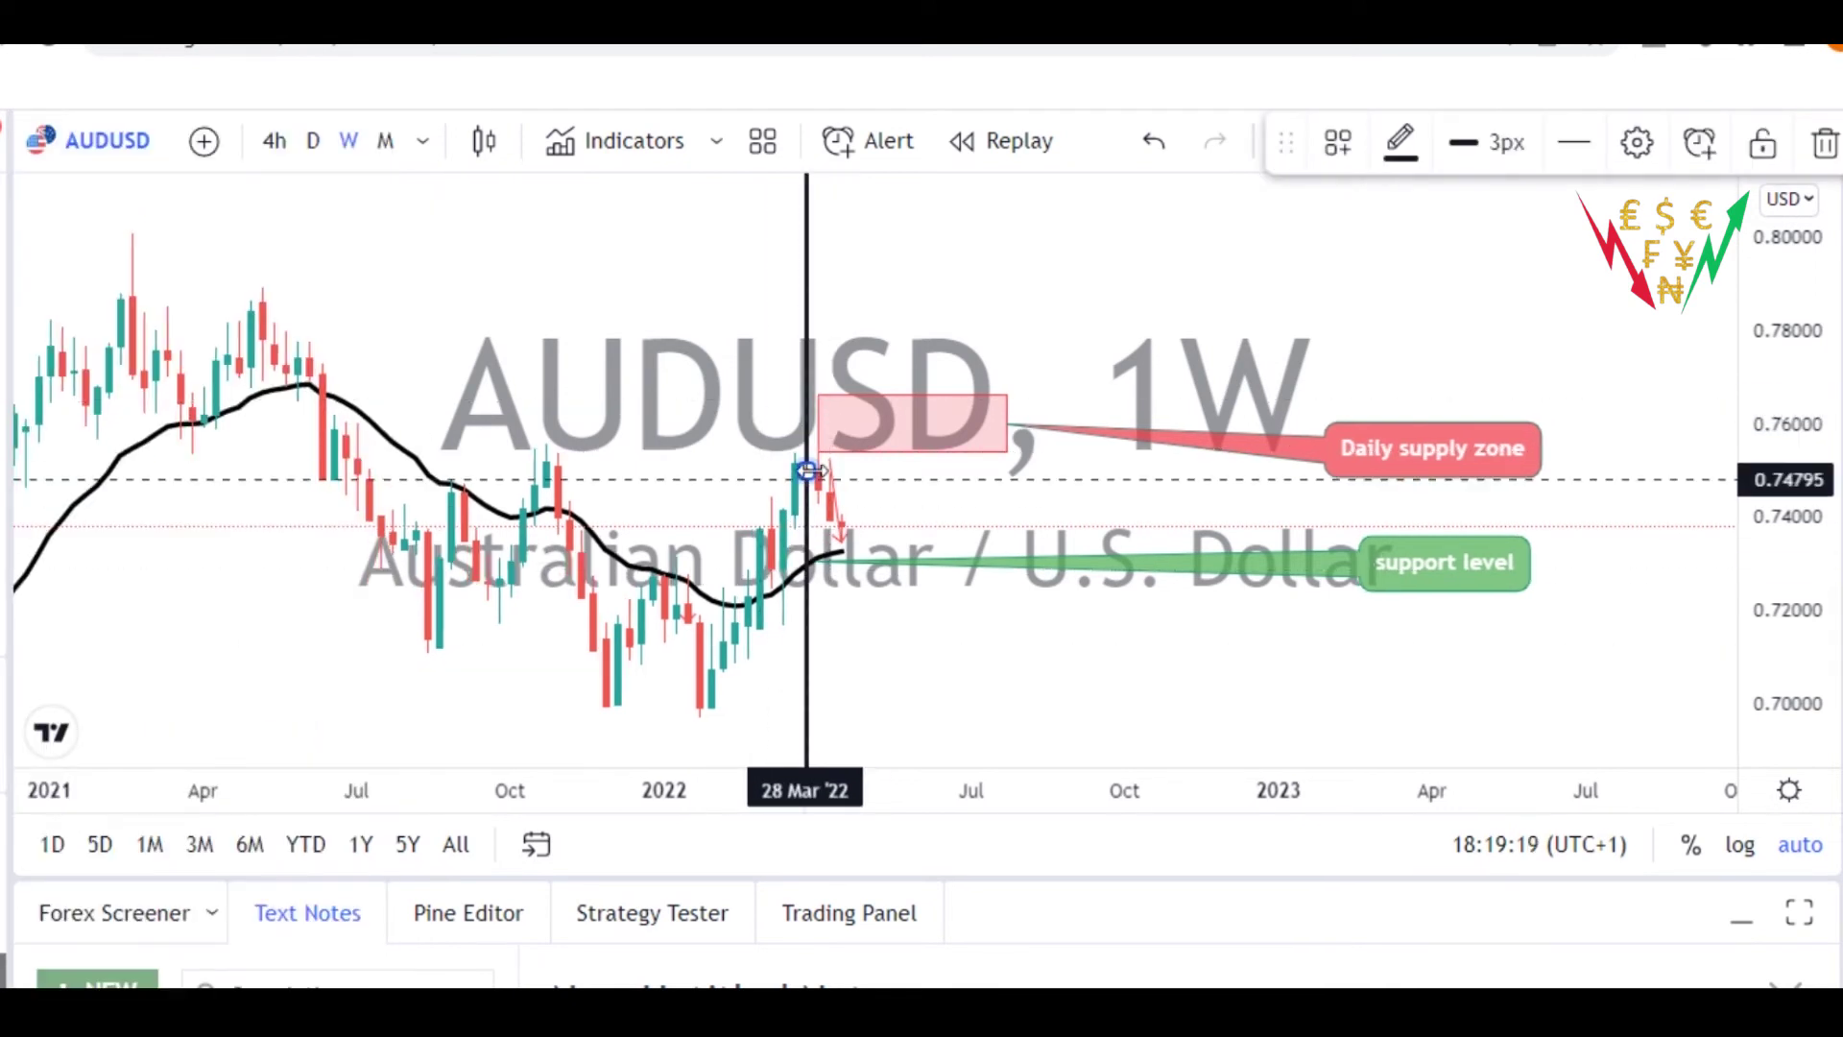
pyautogui.moveTo(802, 469); pyautogui.dragTo(815, 470)
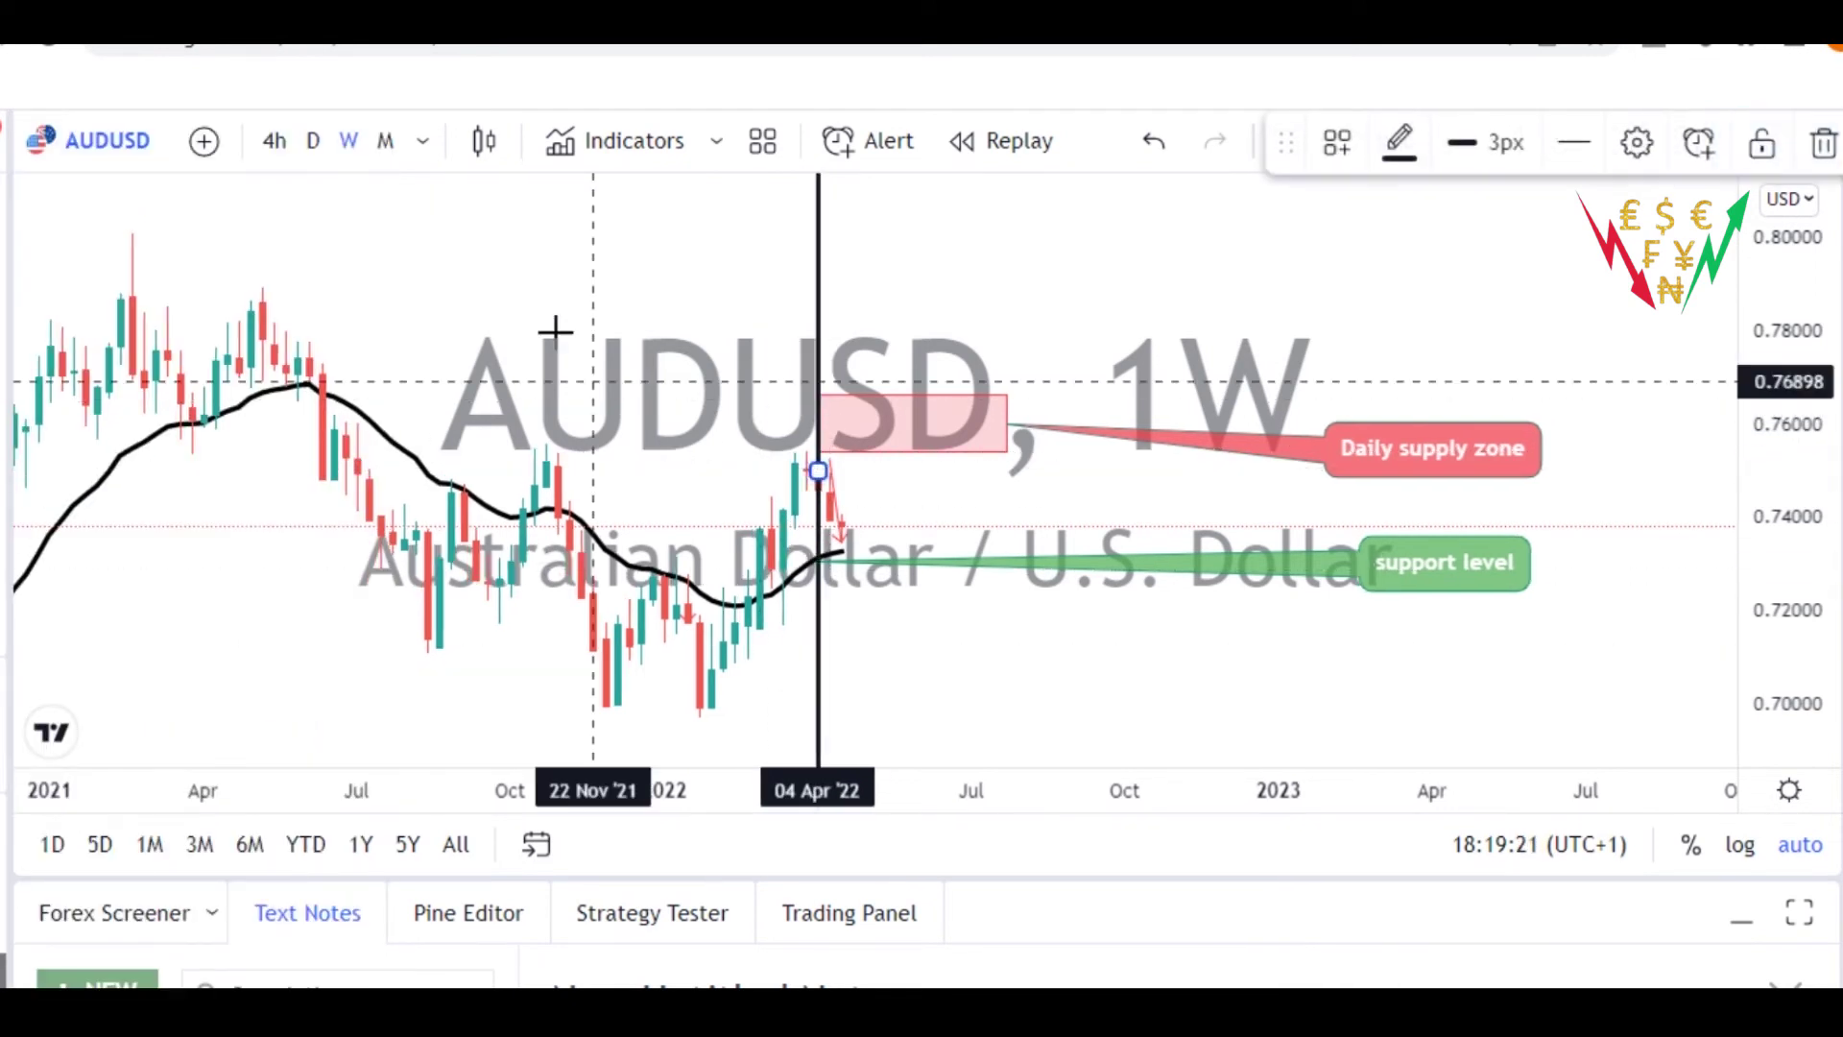
# Switch the chart to the 4h timeframe and move the vertical line to 12 Apr '22 14:00
pyautogui.click(279, 151)
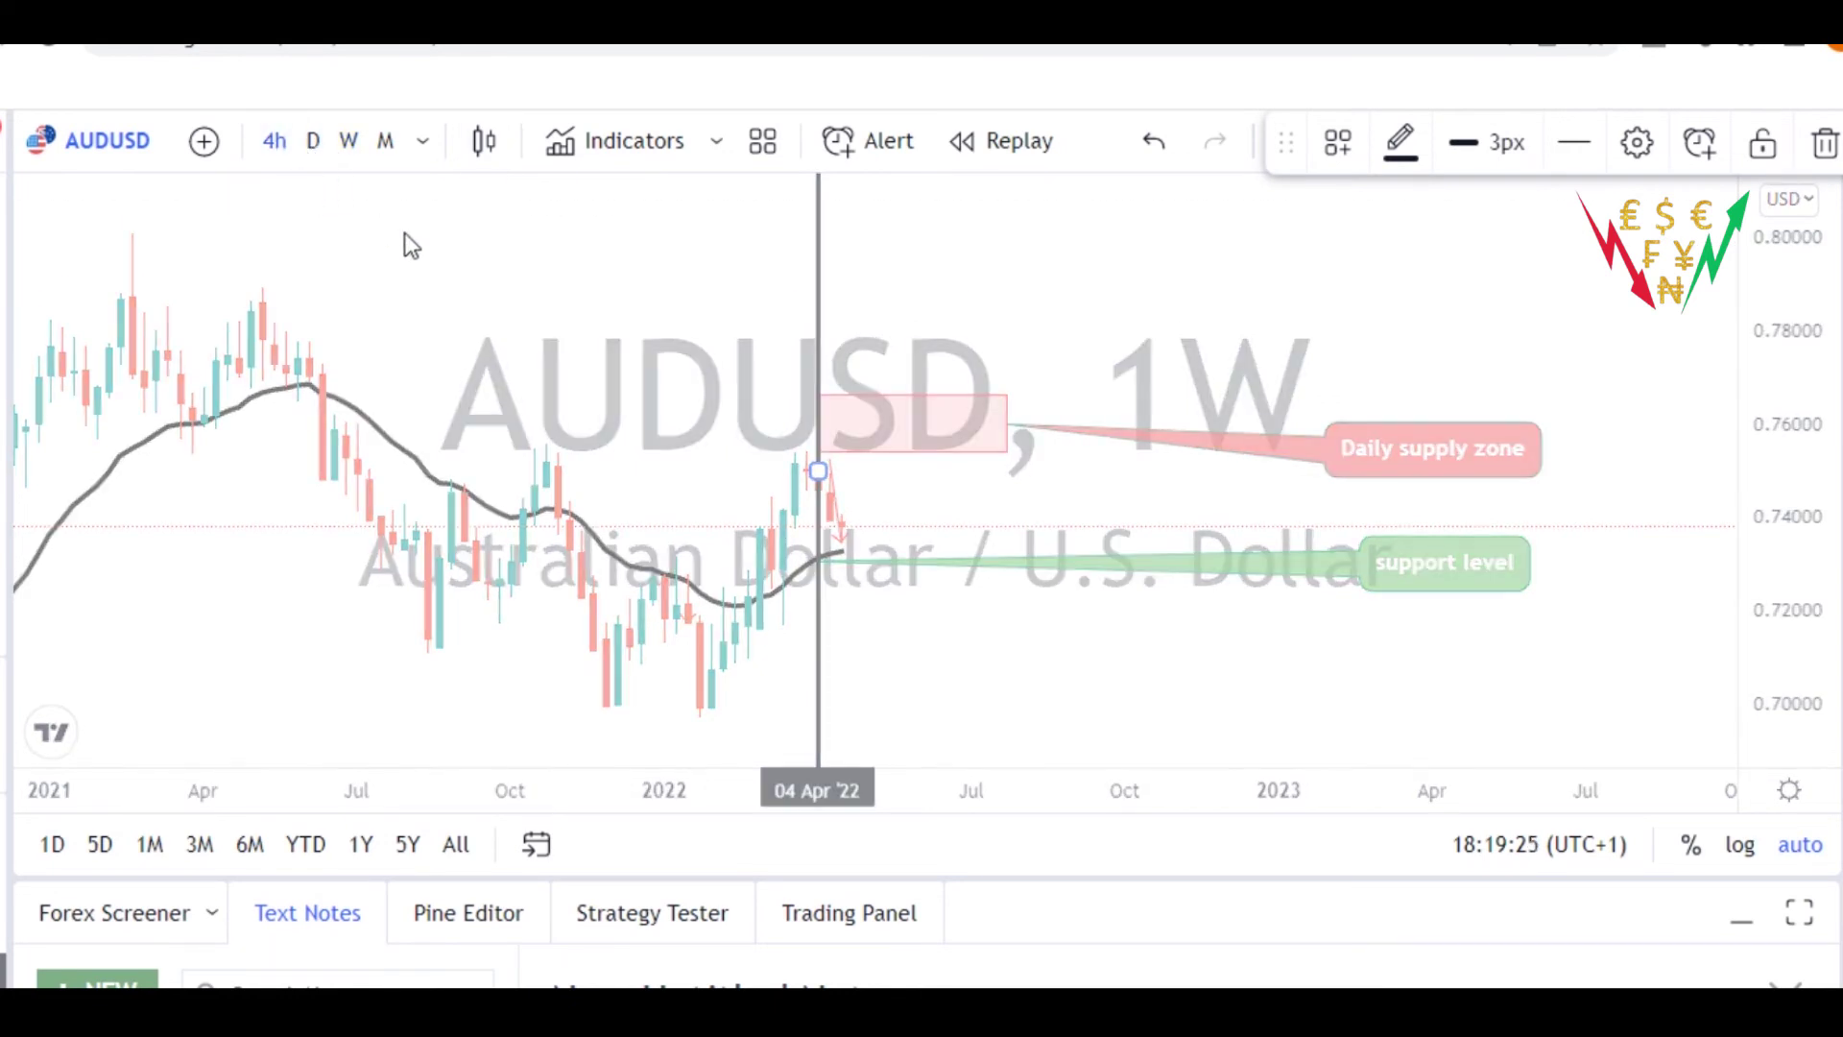
pyautogui.moveTo(1035, 545); pyautogui.dragTo(1469, 534)
pyautogui.moveTo(868, 653); pyautogui.dragTo(1005, 650)
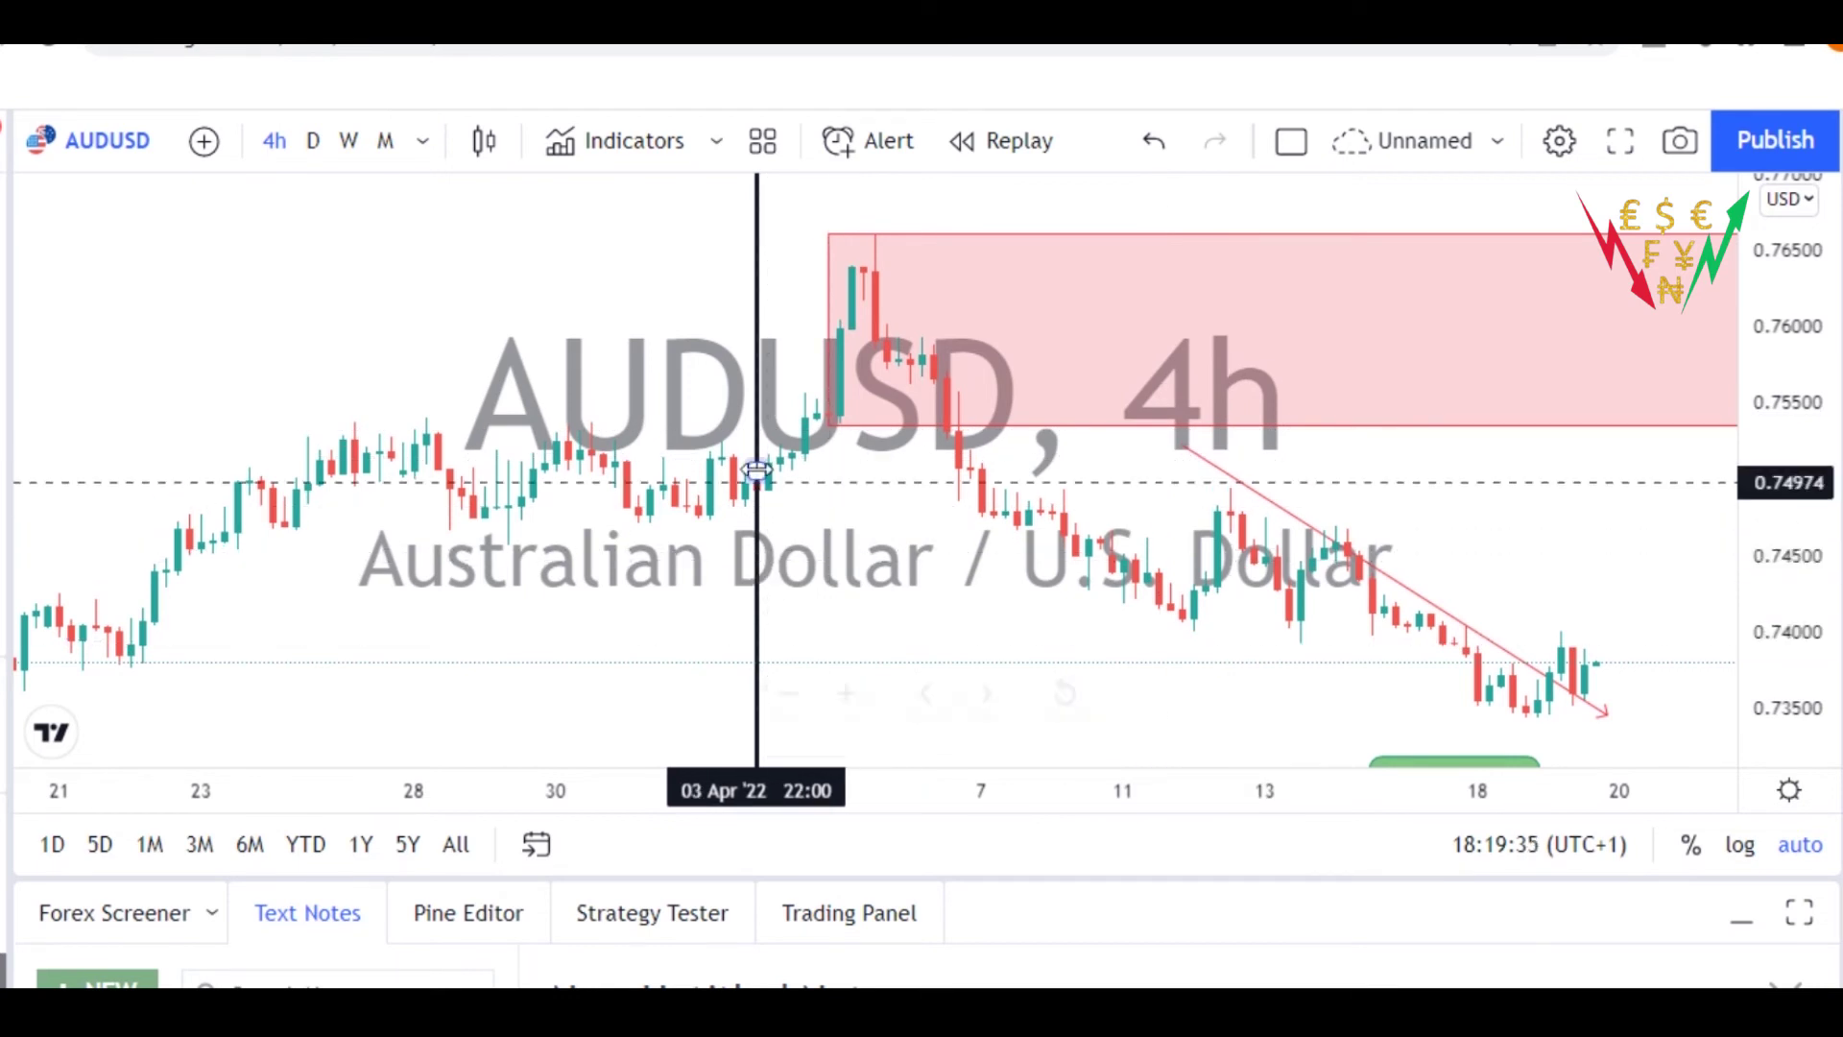
pyautogui.moveTo(760, 509); pyautogui.dragTo(1239, 570)
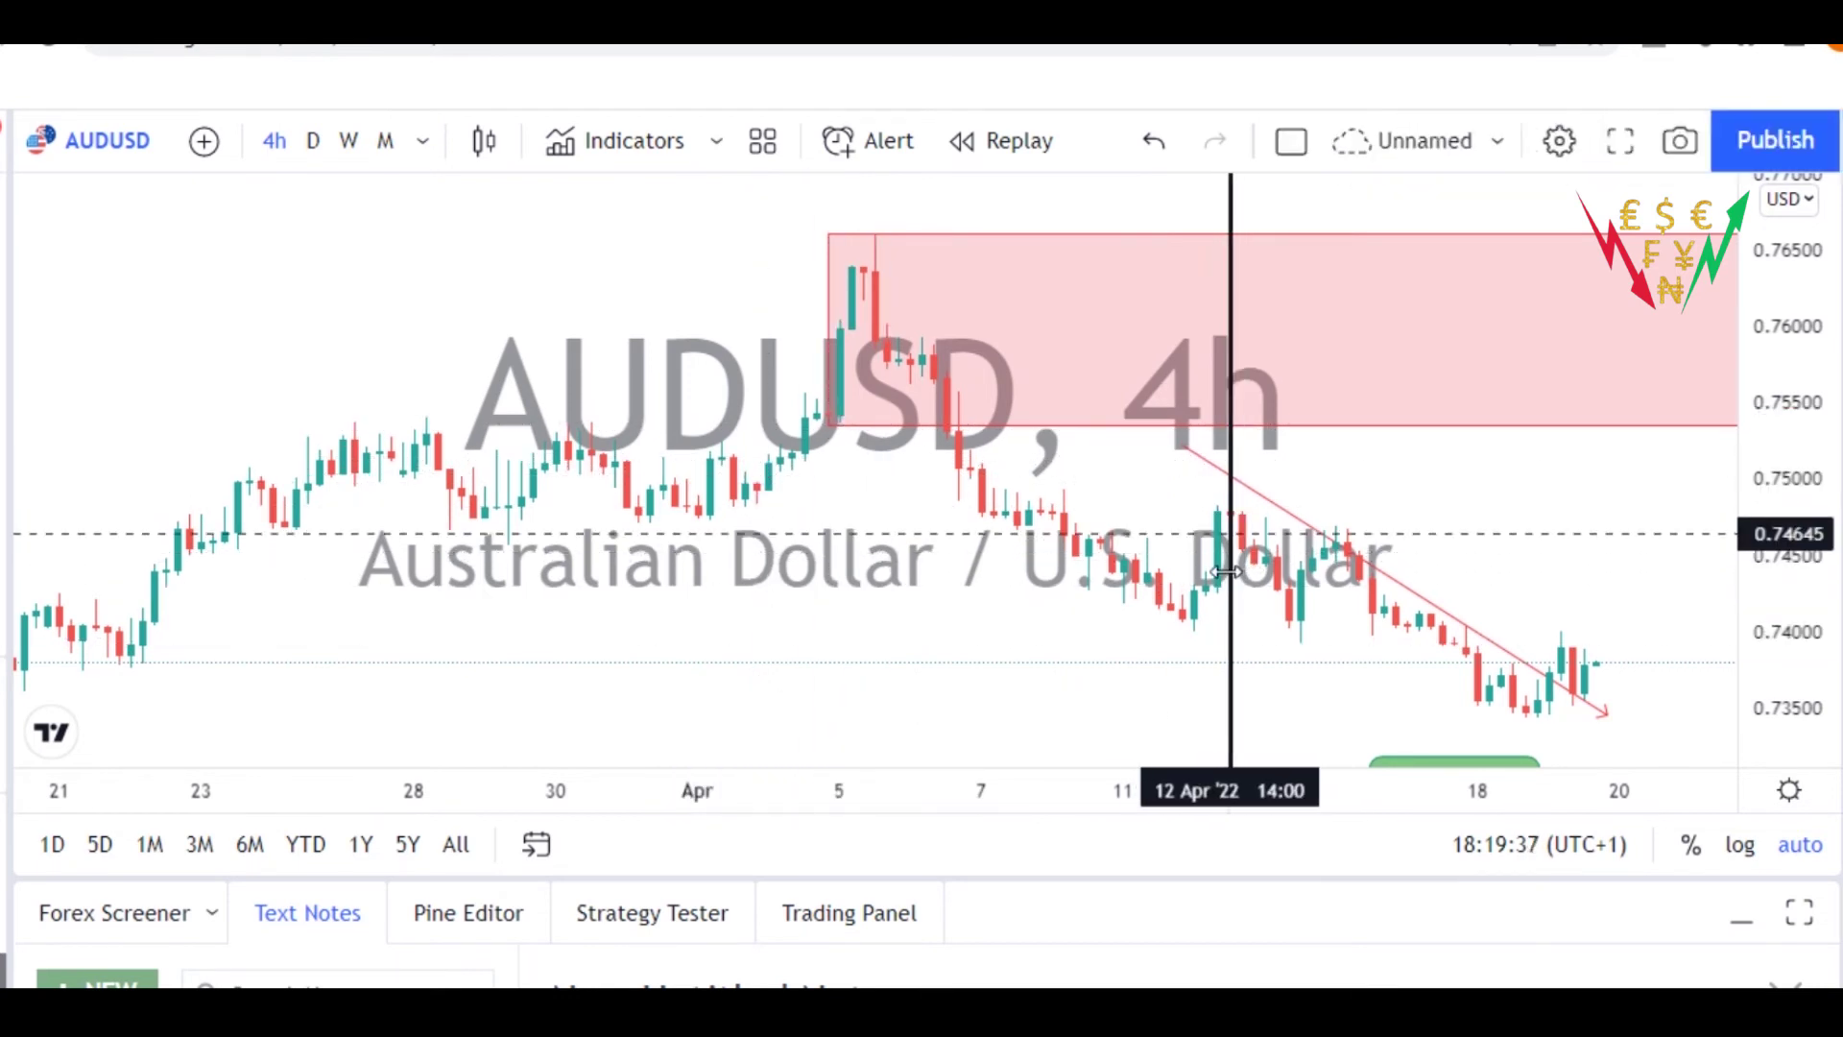
# Draw a rectangle across the vertical line between 0.74926 and 0.74763, ending at 19 Apr '22 18:00
pyautogui.moveTo(913, 605); pyautogui.dragTo(666, 590)
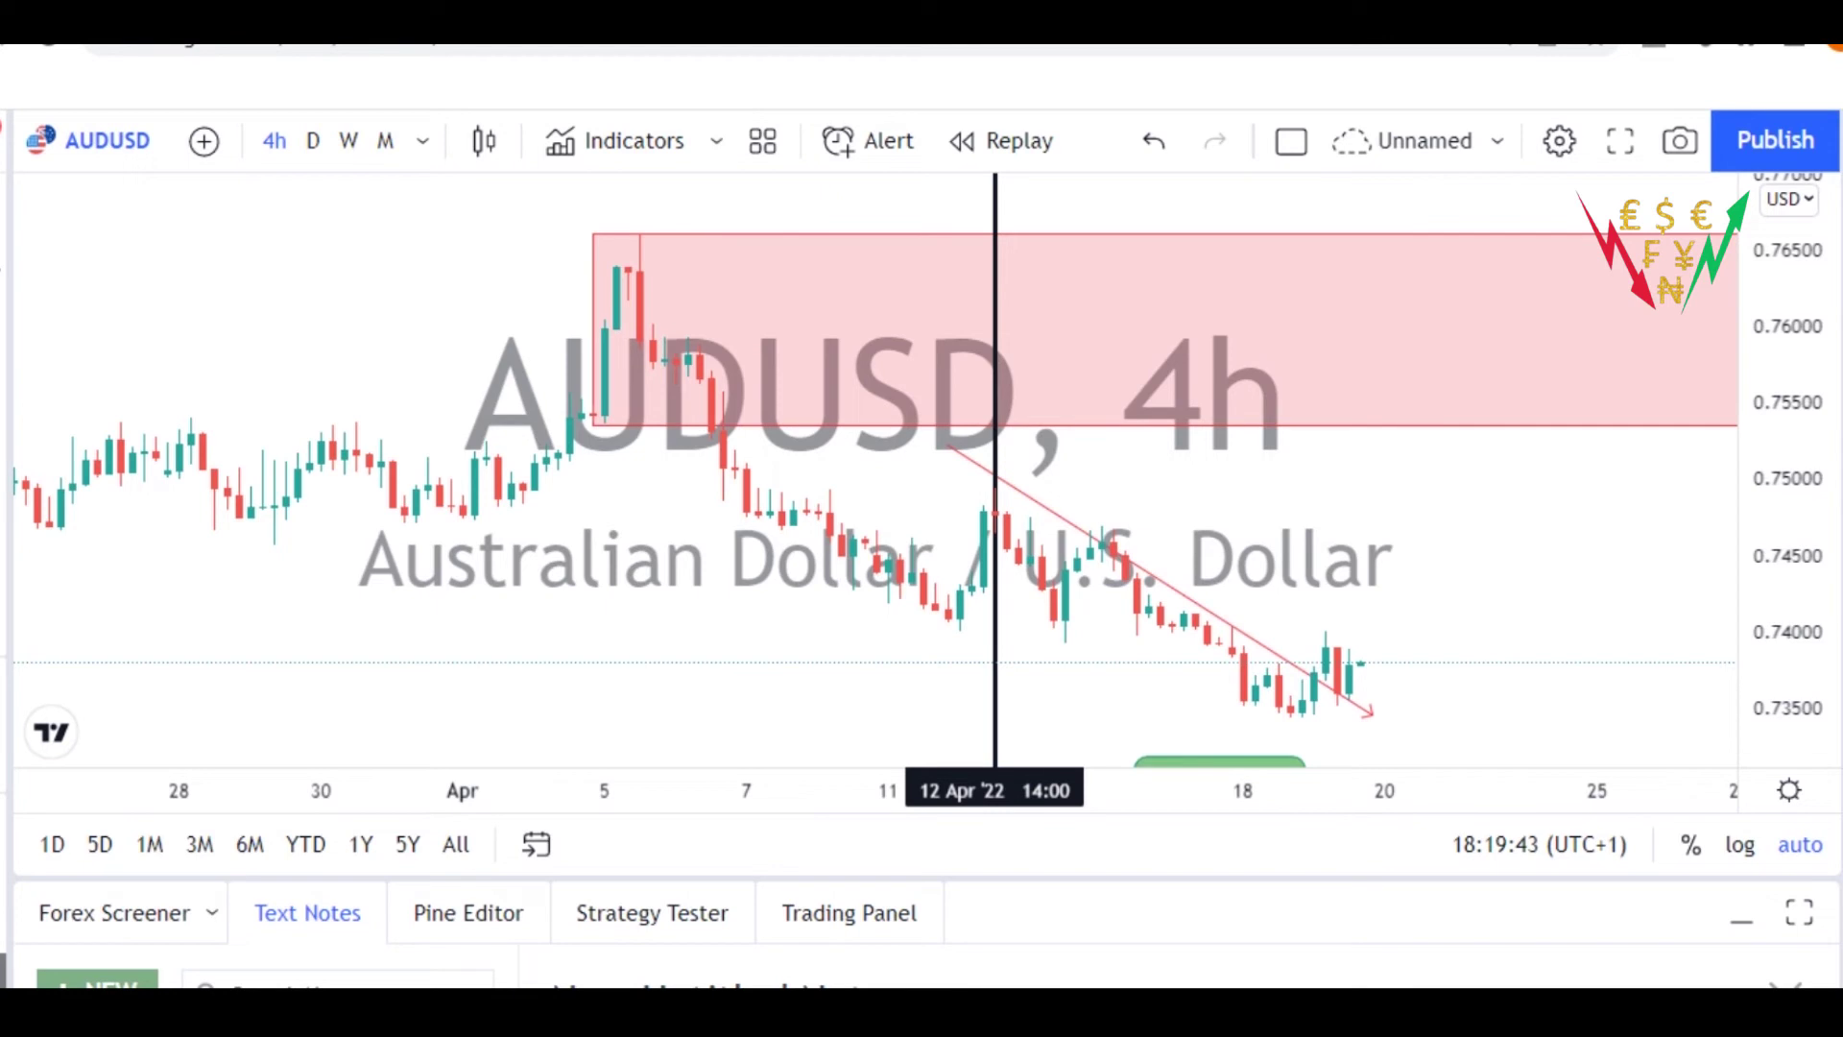
pyautogui.click(4, 208)
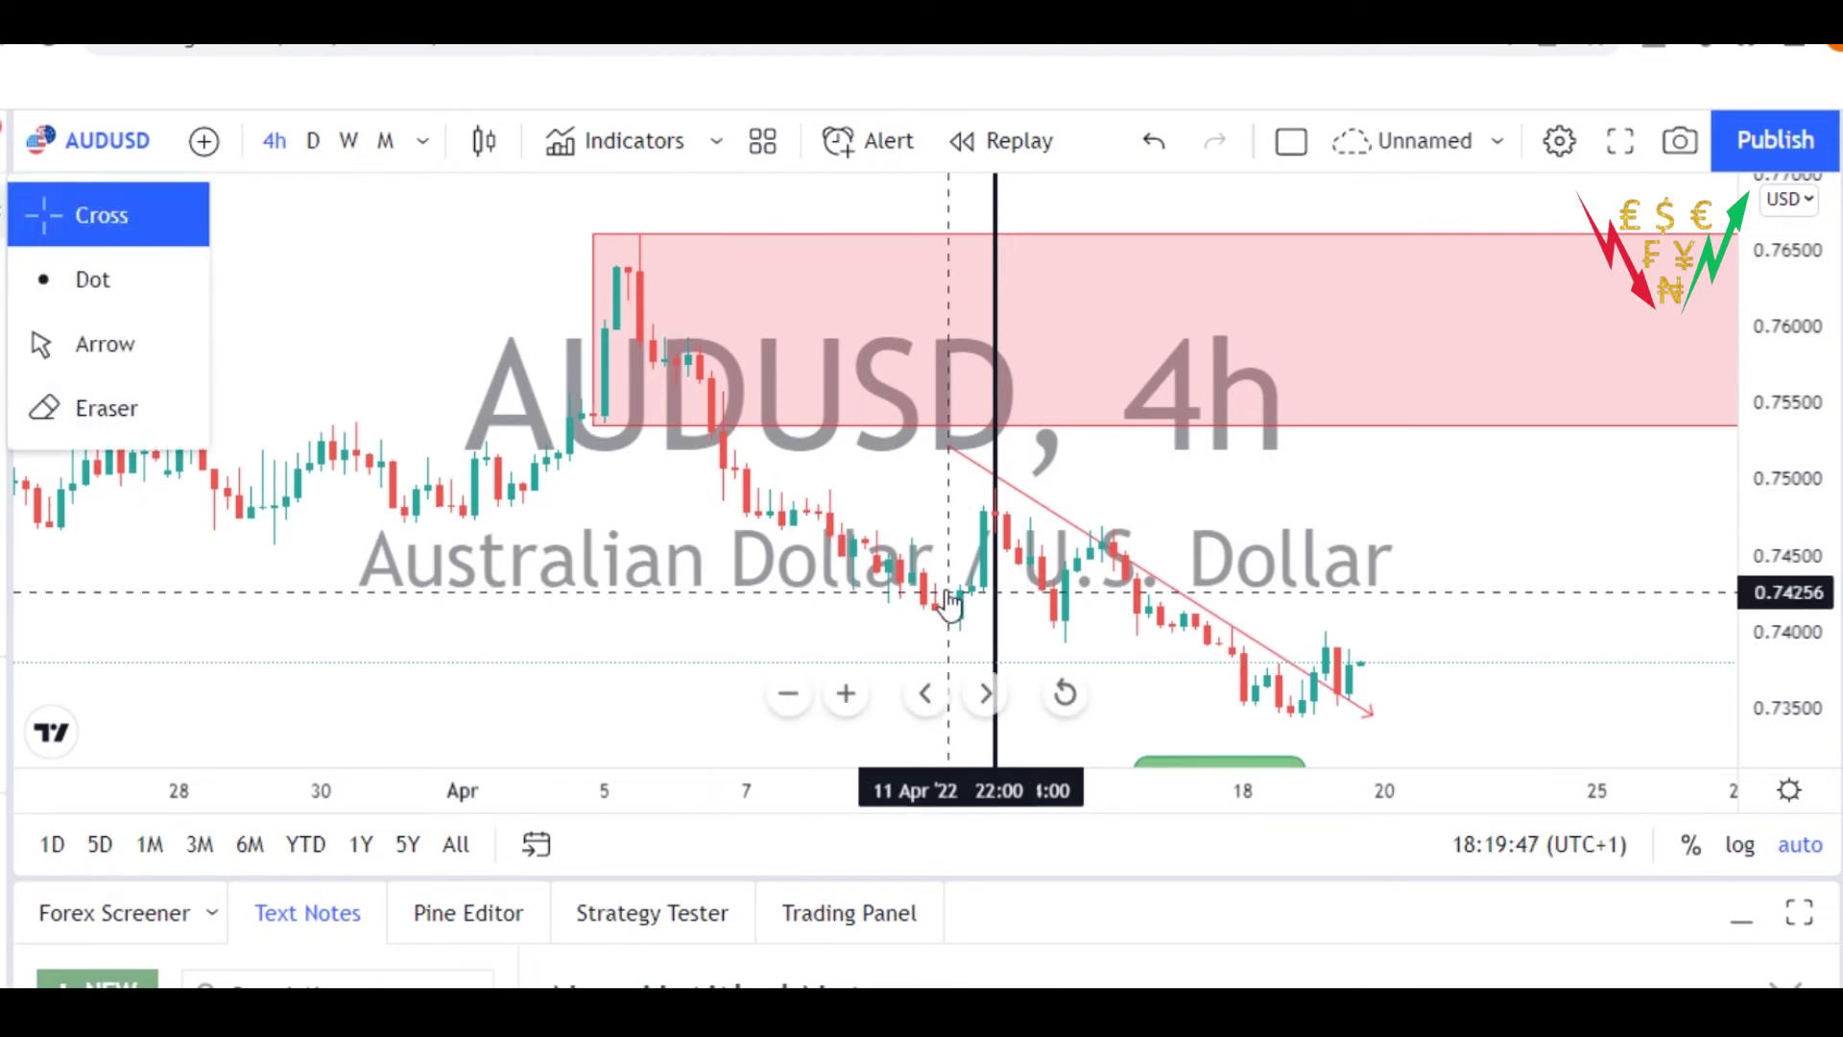
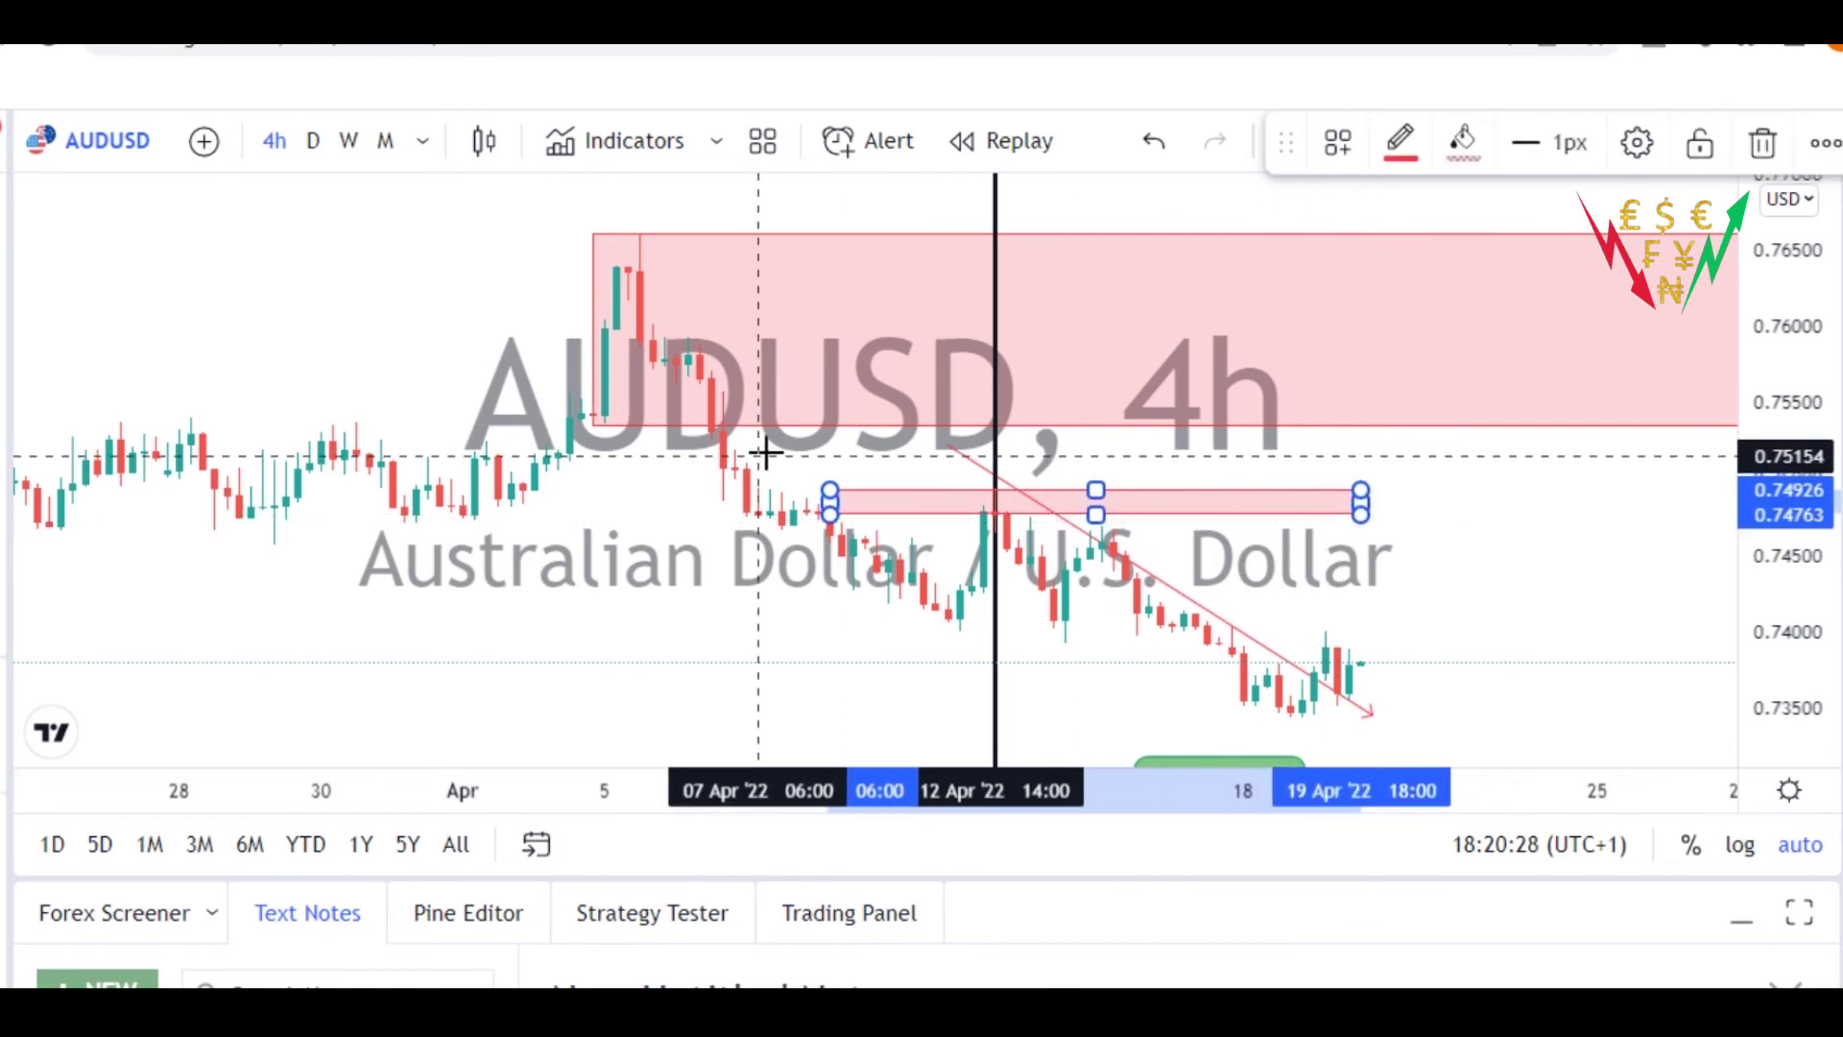
pyautogui.click(936, 581)
pyautogui.moveTo(806, 454); pyautogui.dragTo(744, 499)
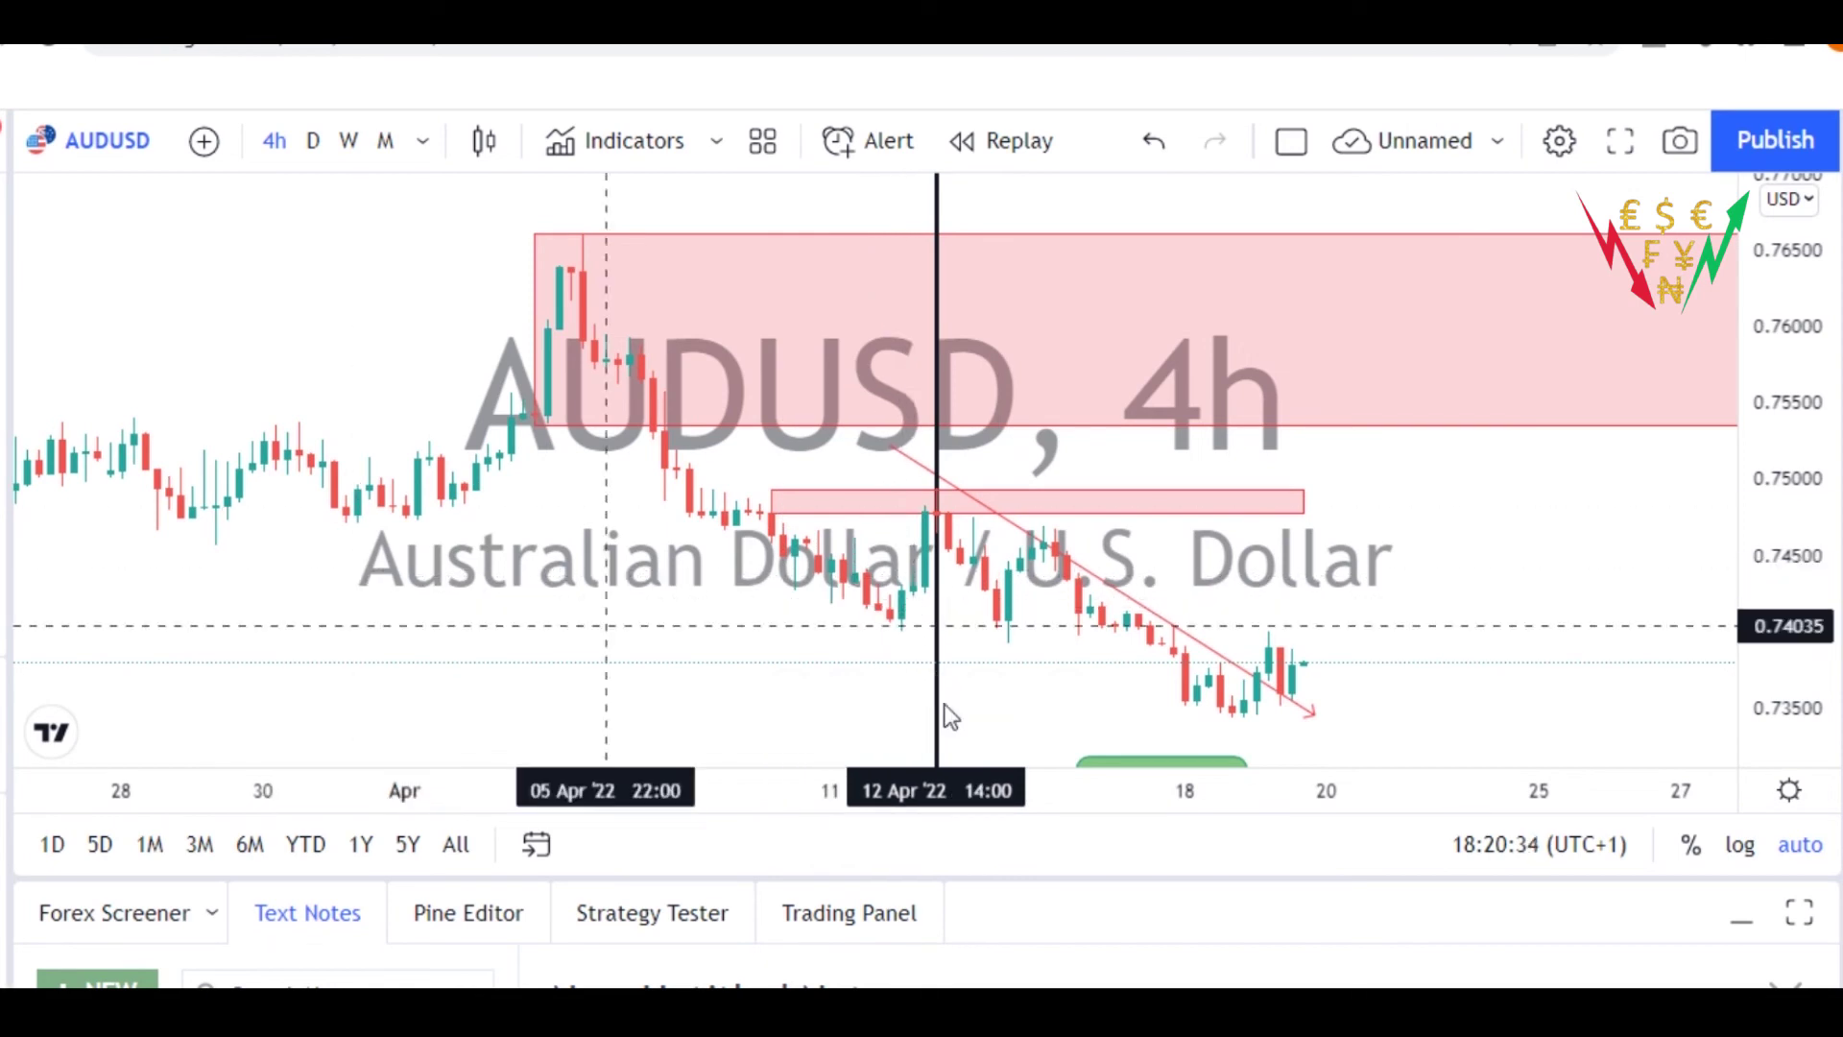
# Dismiss the advertisement covering the chart and close the ad-free trial offer
pyautogui.moveTo(677, 567); pyautogui.dragTo(773, 518)
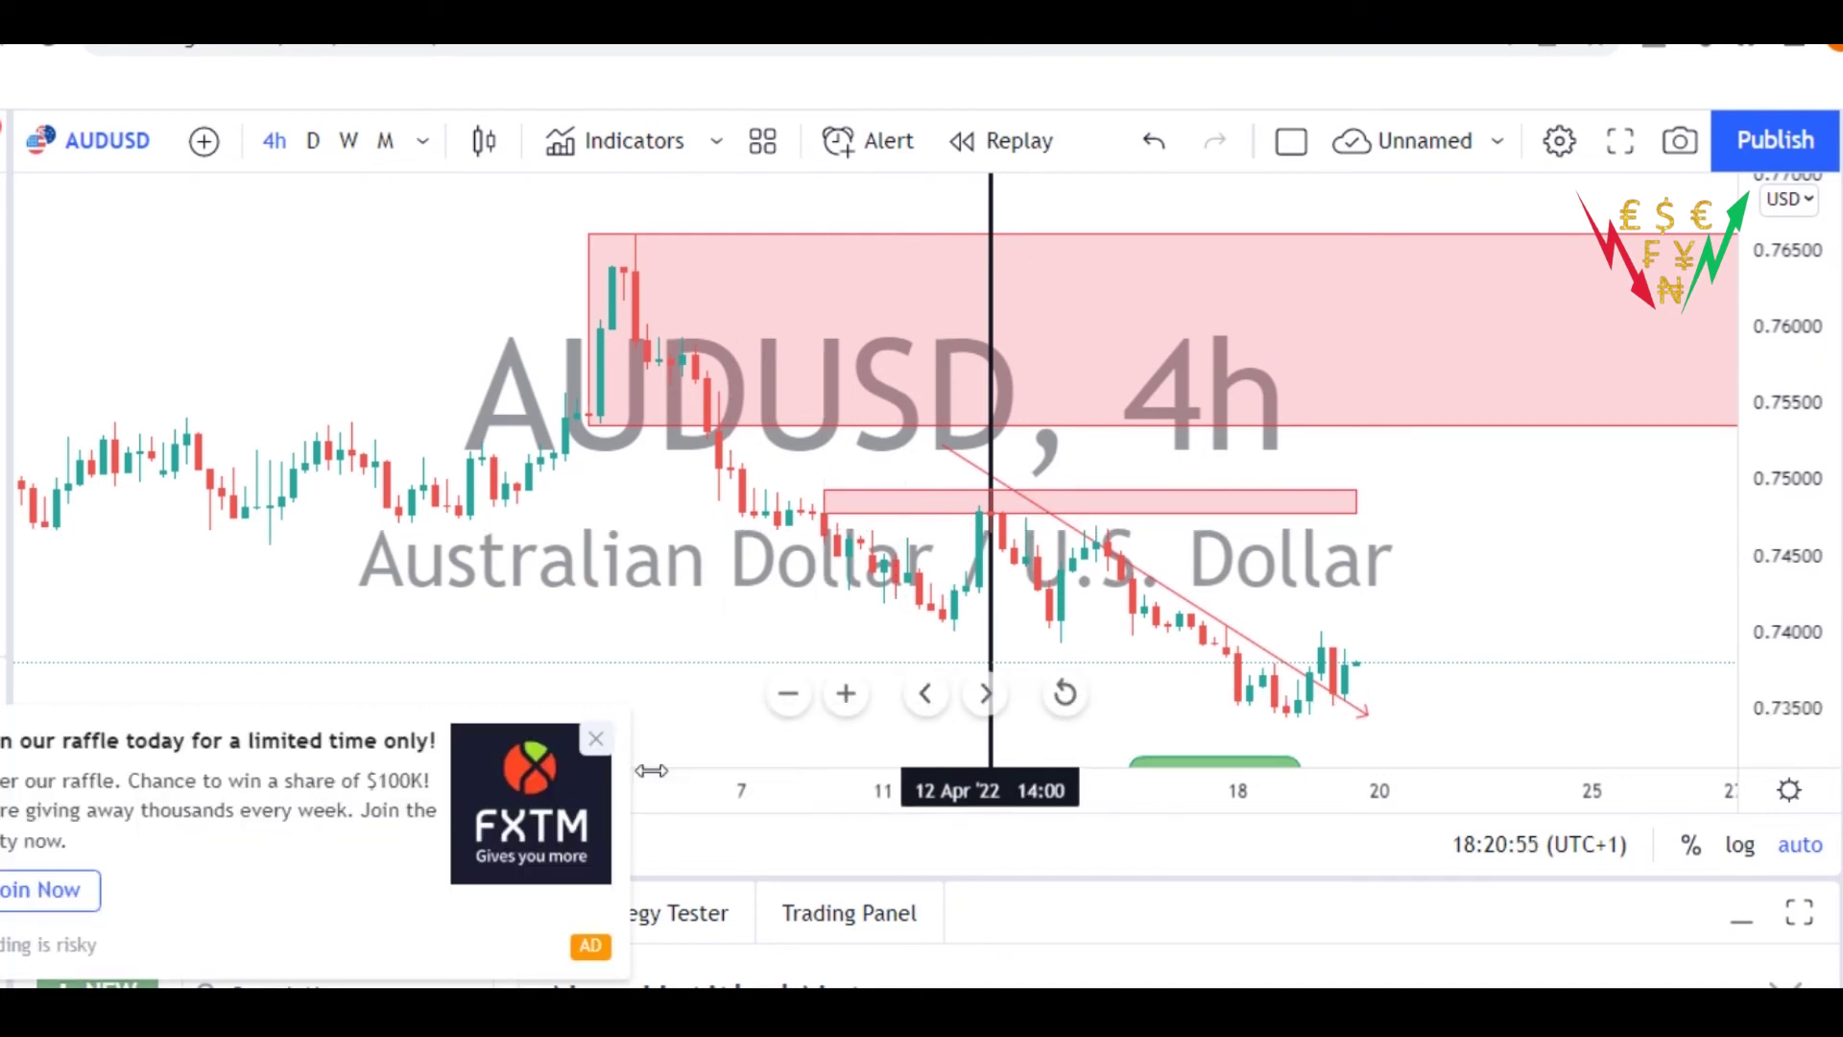
pyautogui.click(595, 739)
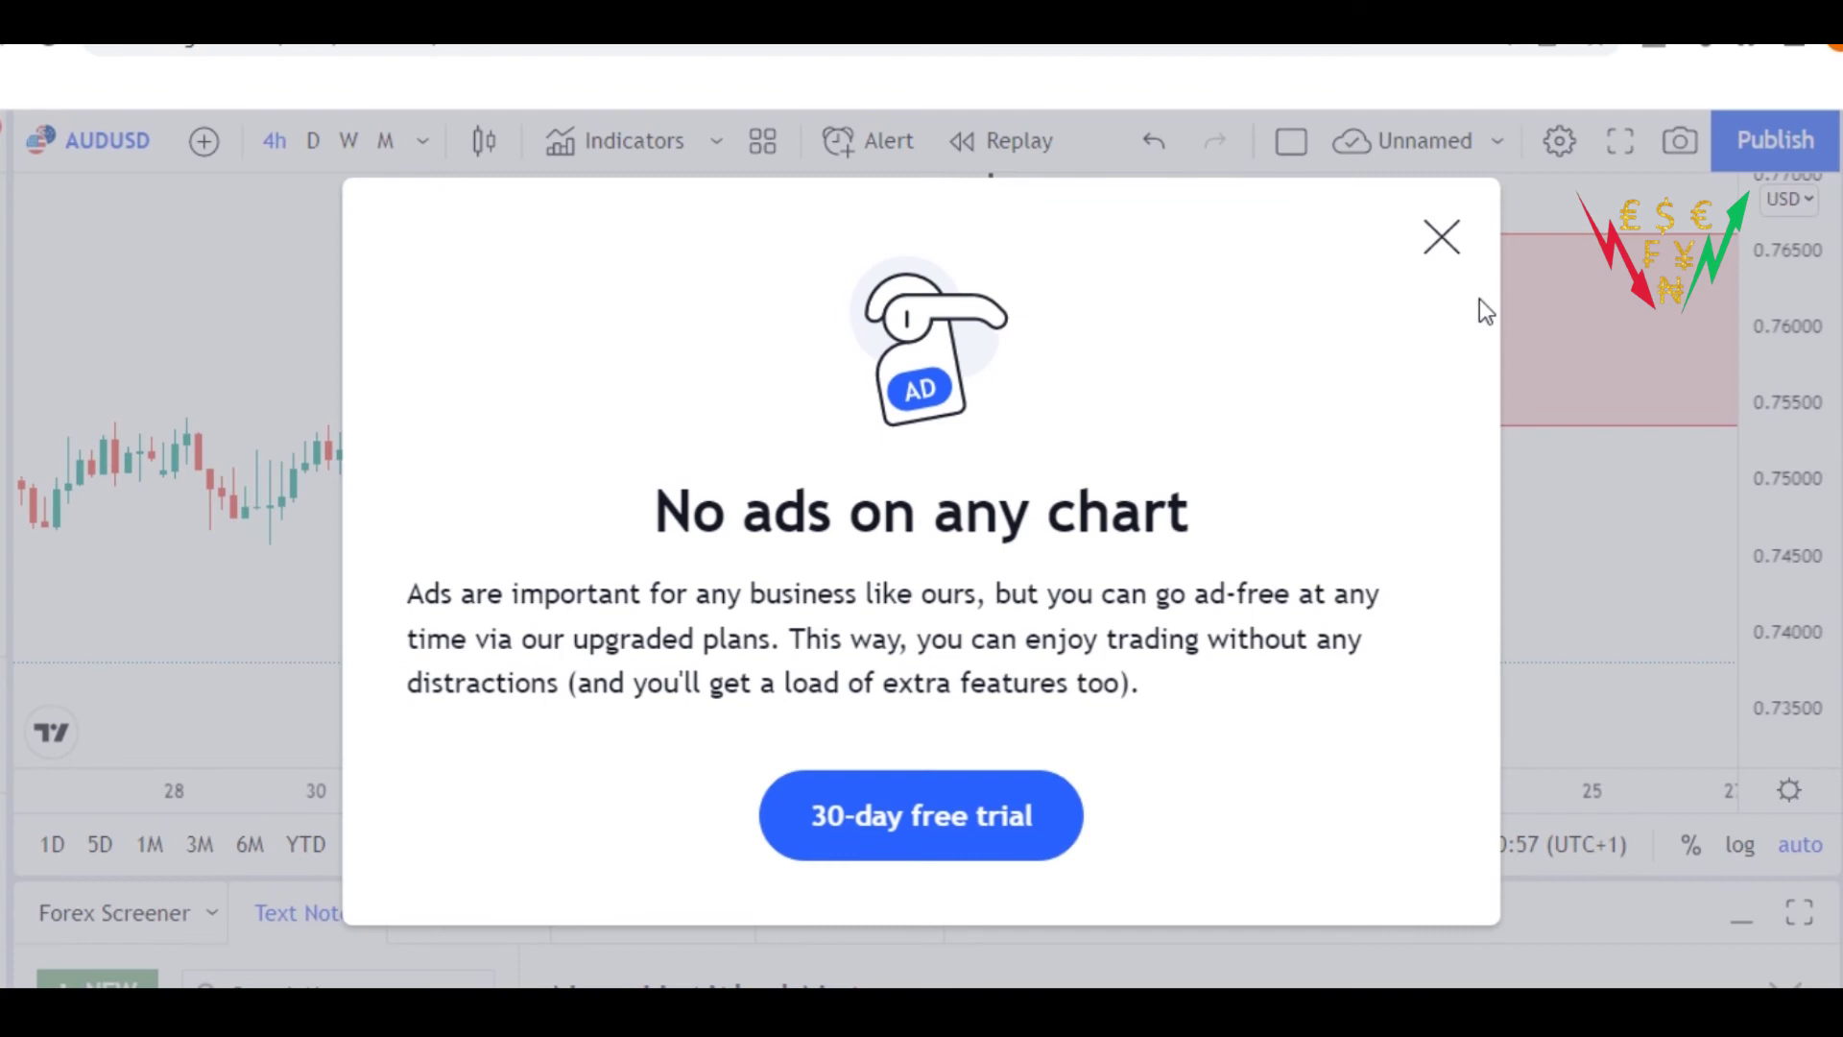
pyautogui.click(1442, 237)
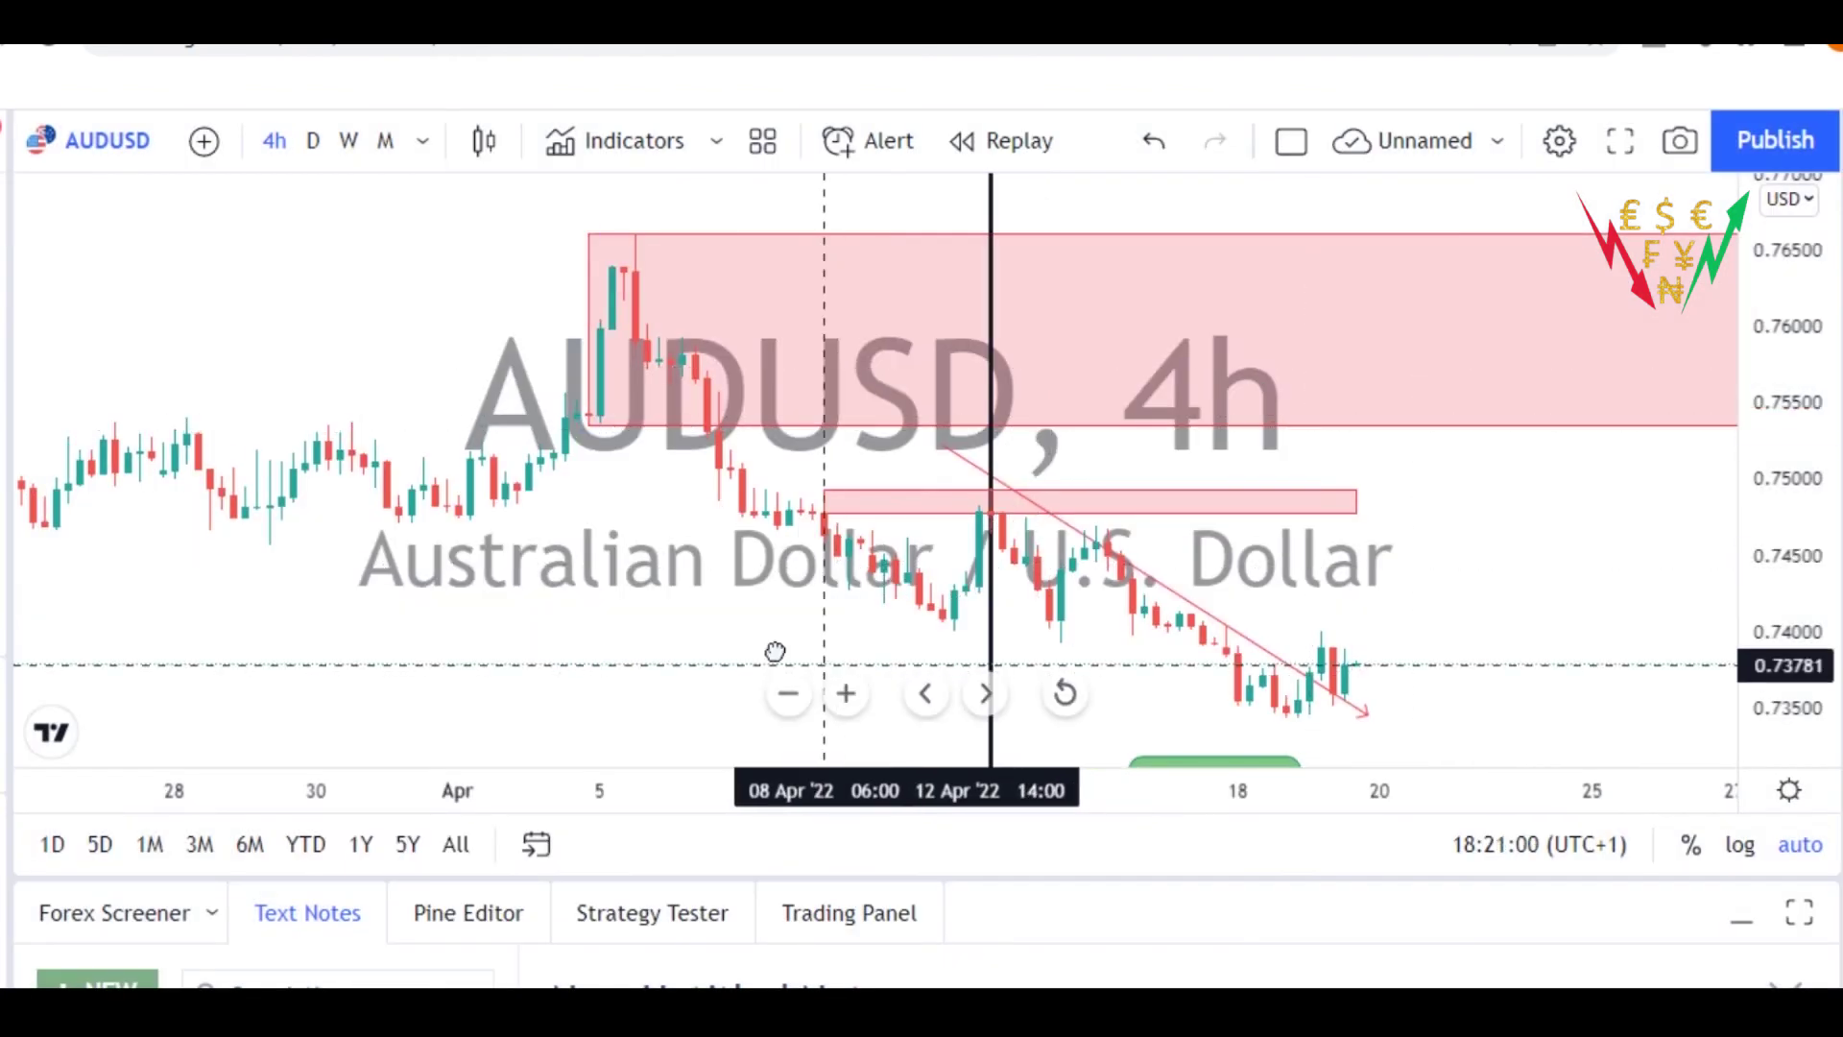
# Move the vertical line on the AUDUSD 4h chart to 14 Apr '22 10:00
pyautogui.moveTo(831, 671); pyautogui.dragTo(802, 642)
pyautogui.moveTo(925, 460); pyautogui.dragTo(1053, 470)
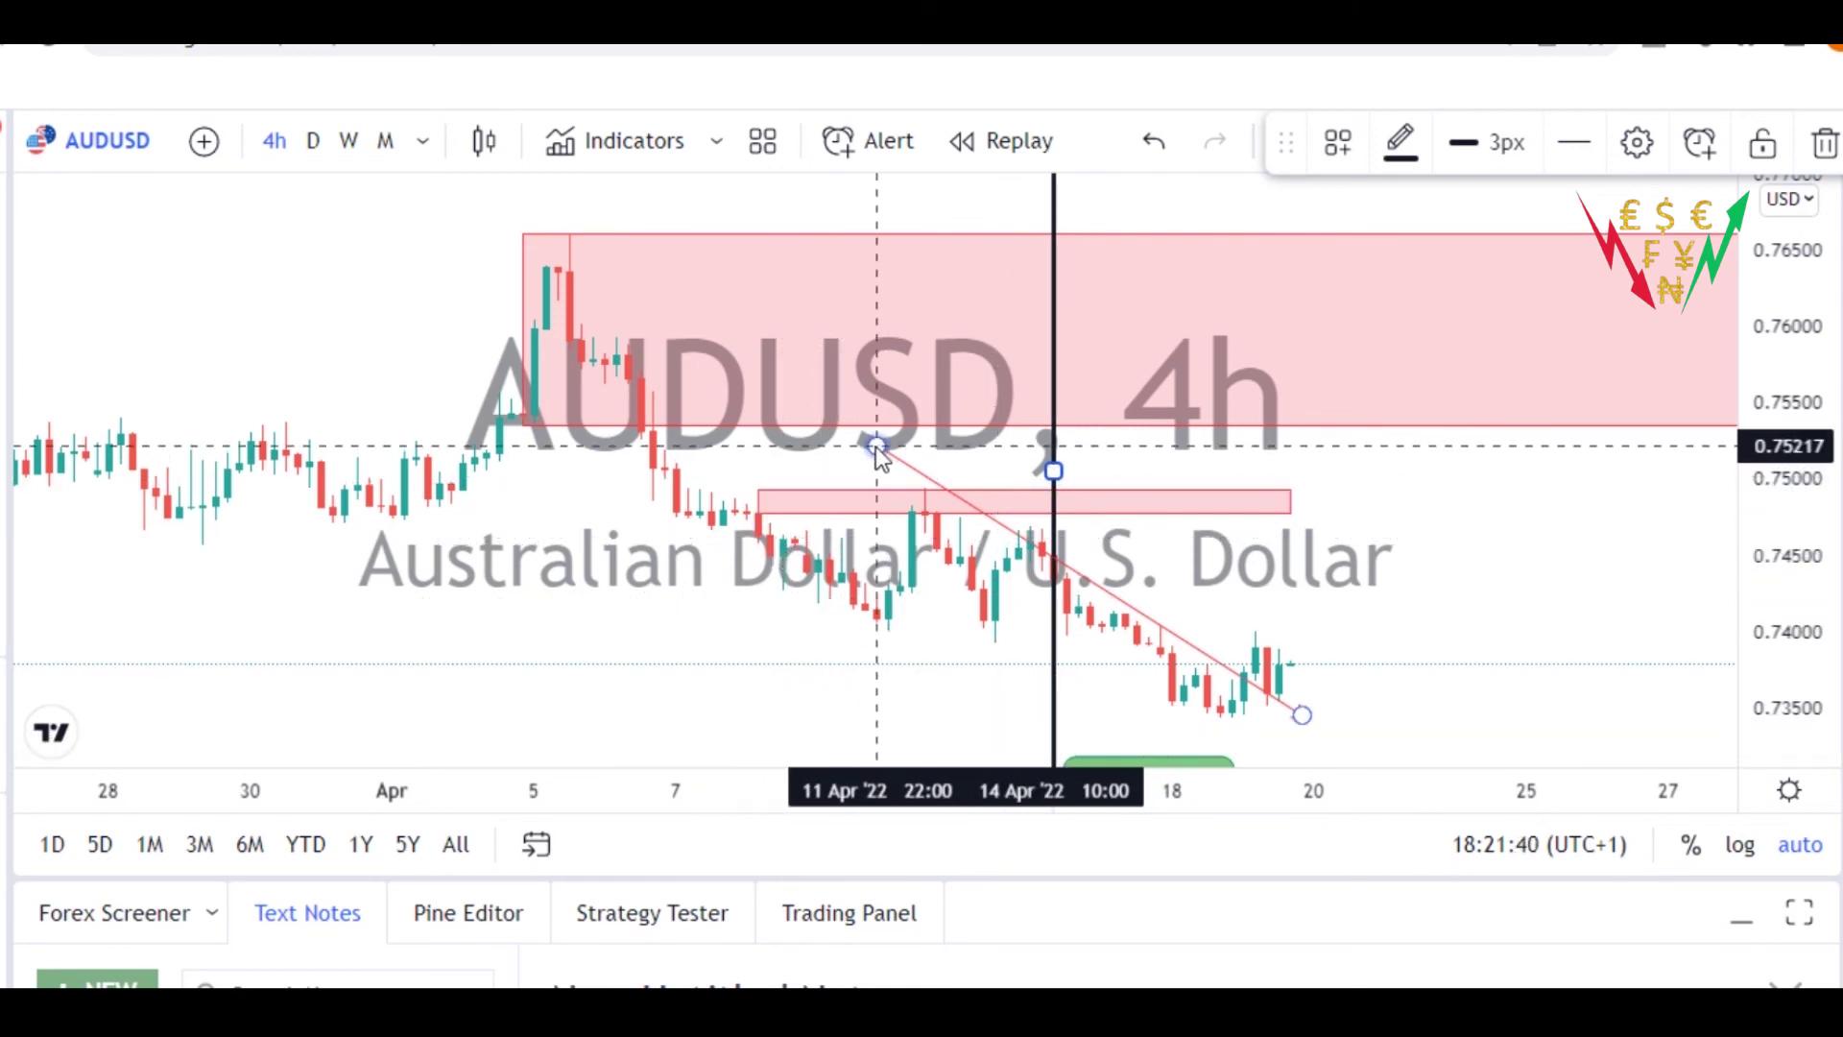
pyautogui.moveTo(802, 698)
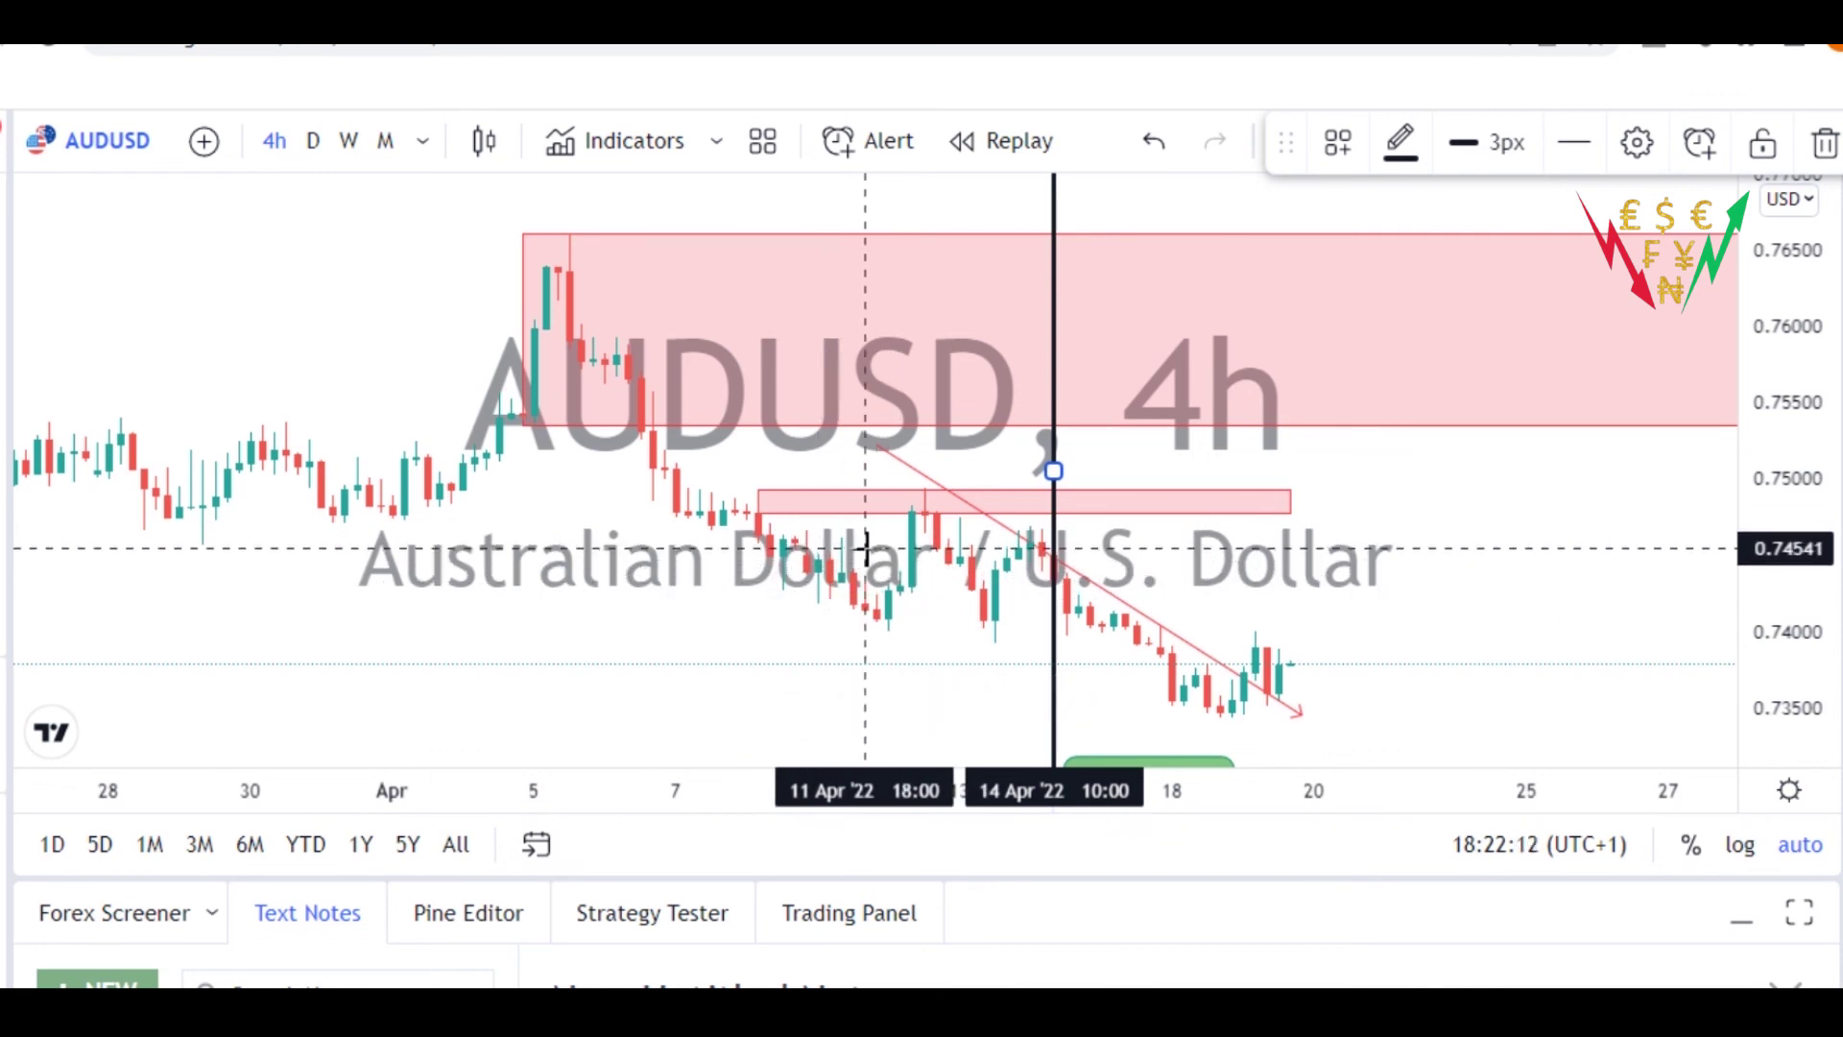
pyautogui.moveTo(864, 547); pyautogui.dragTo(835, 547)
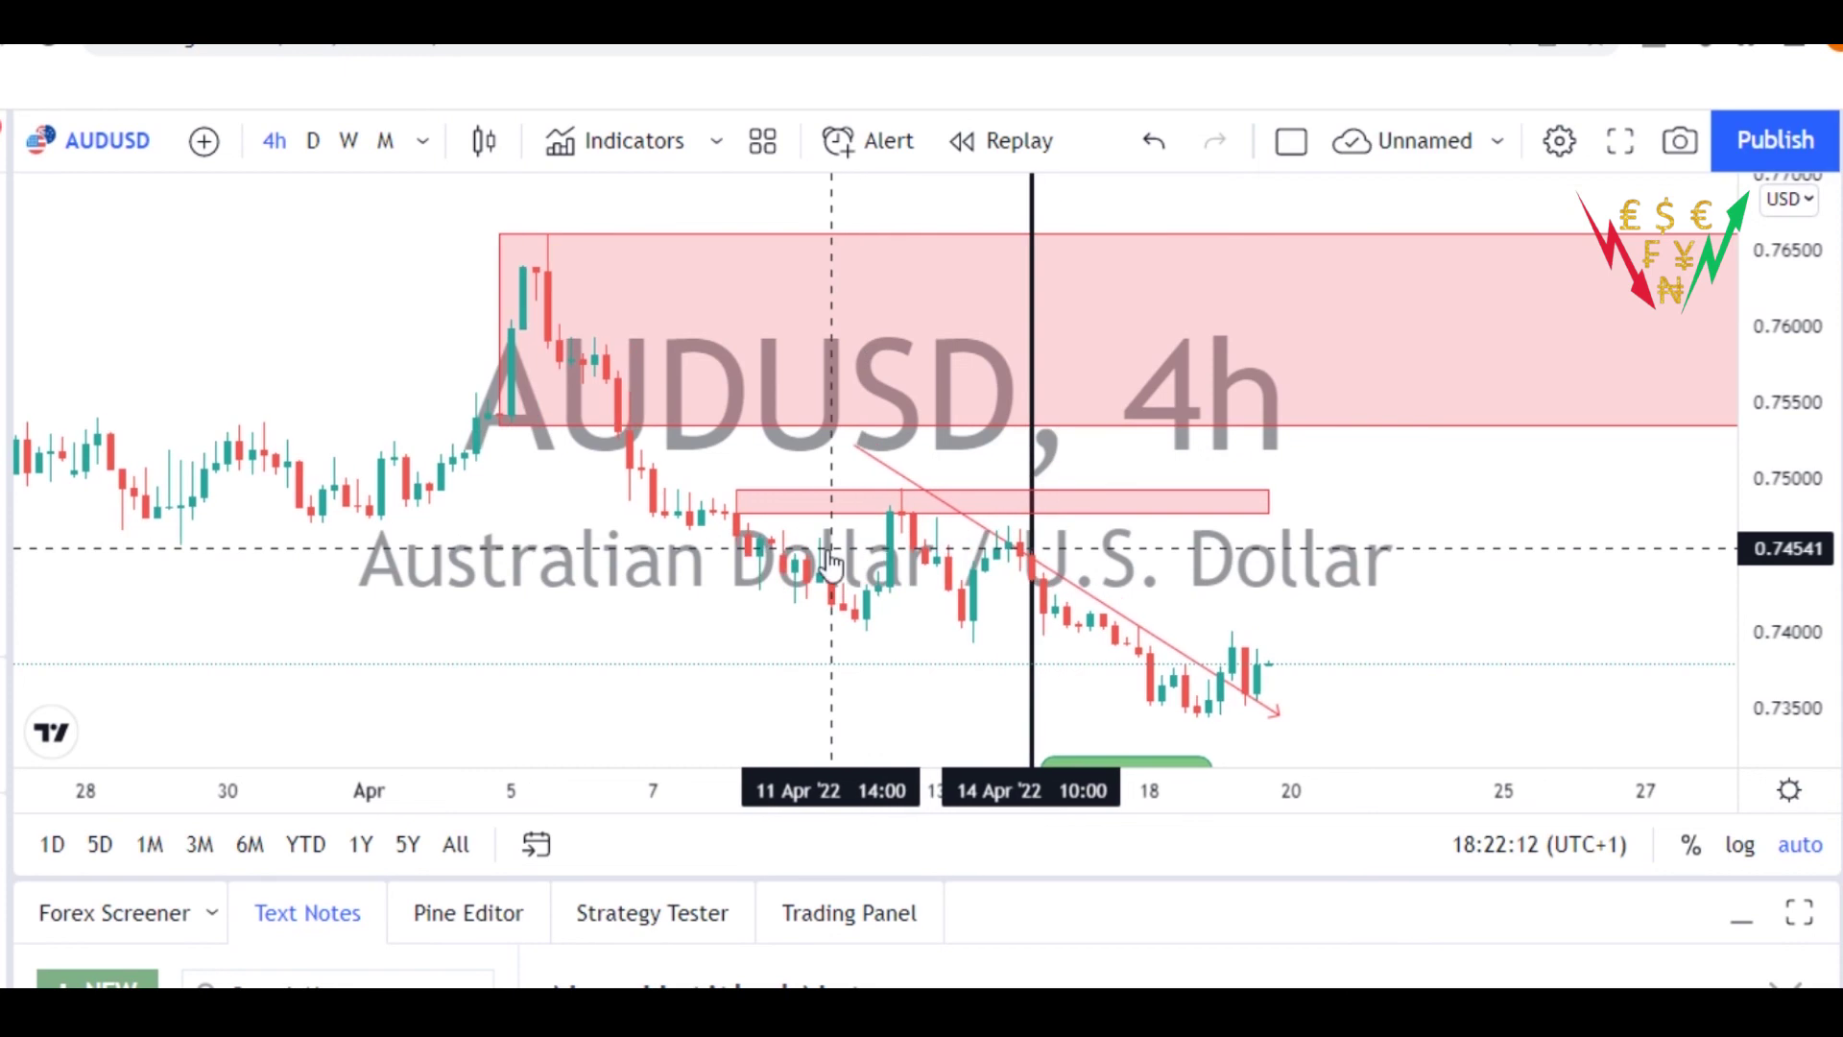
# Switch AUDUSD to the weekly timeframe and examine price between the daily supply zone and the support level
pyautogui.click(4, 215)
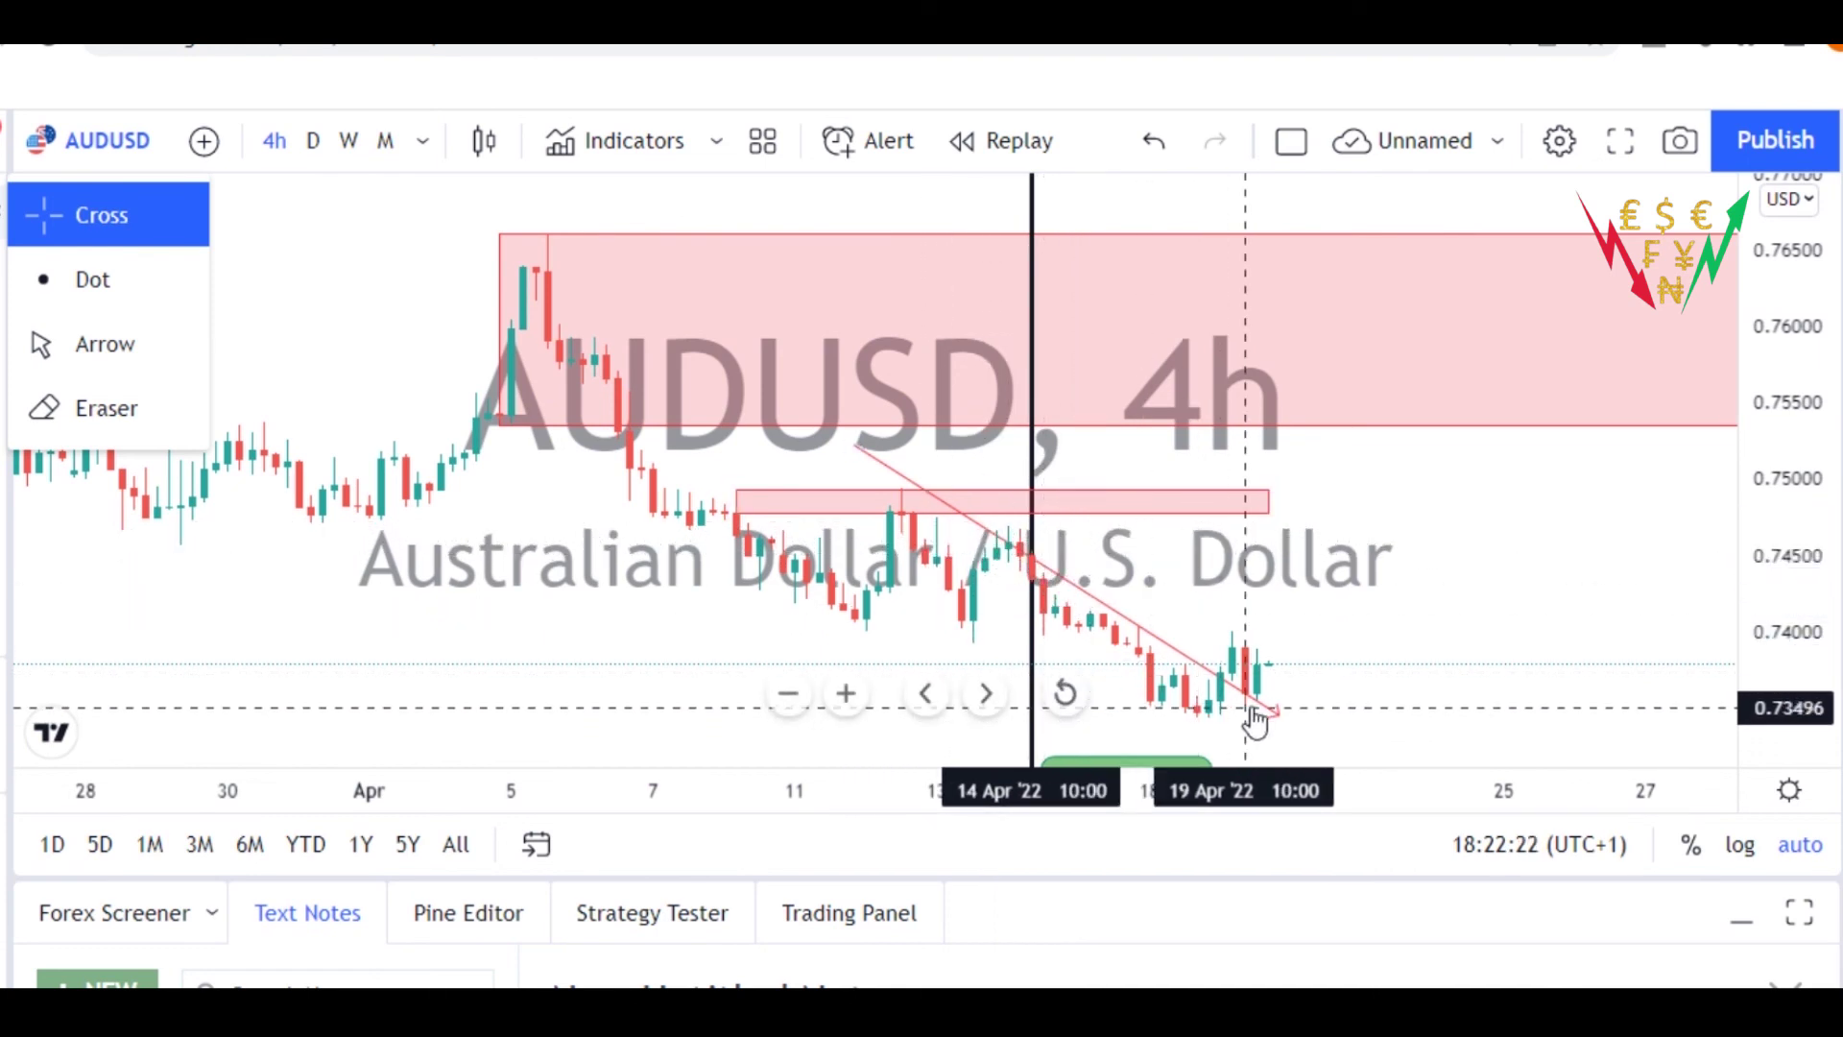
pyautogui.click(349, 140)
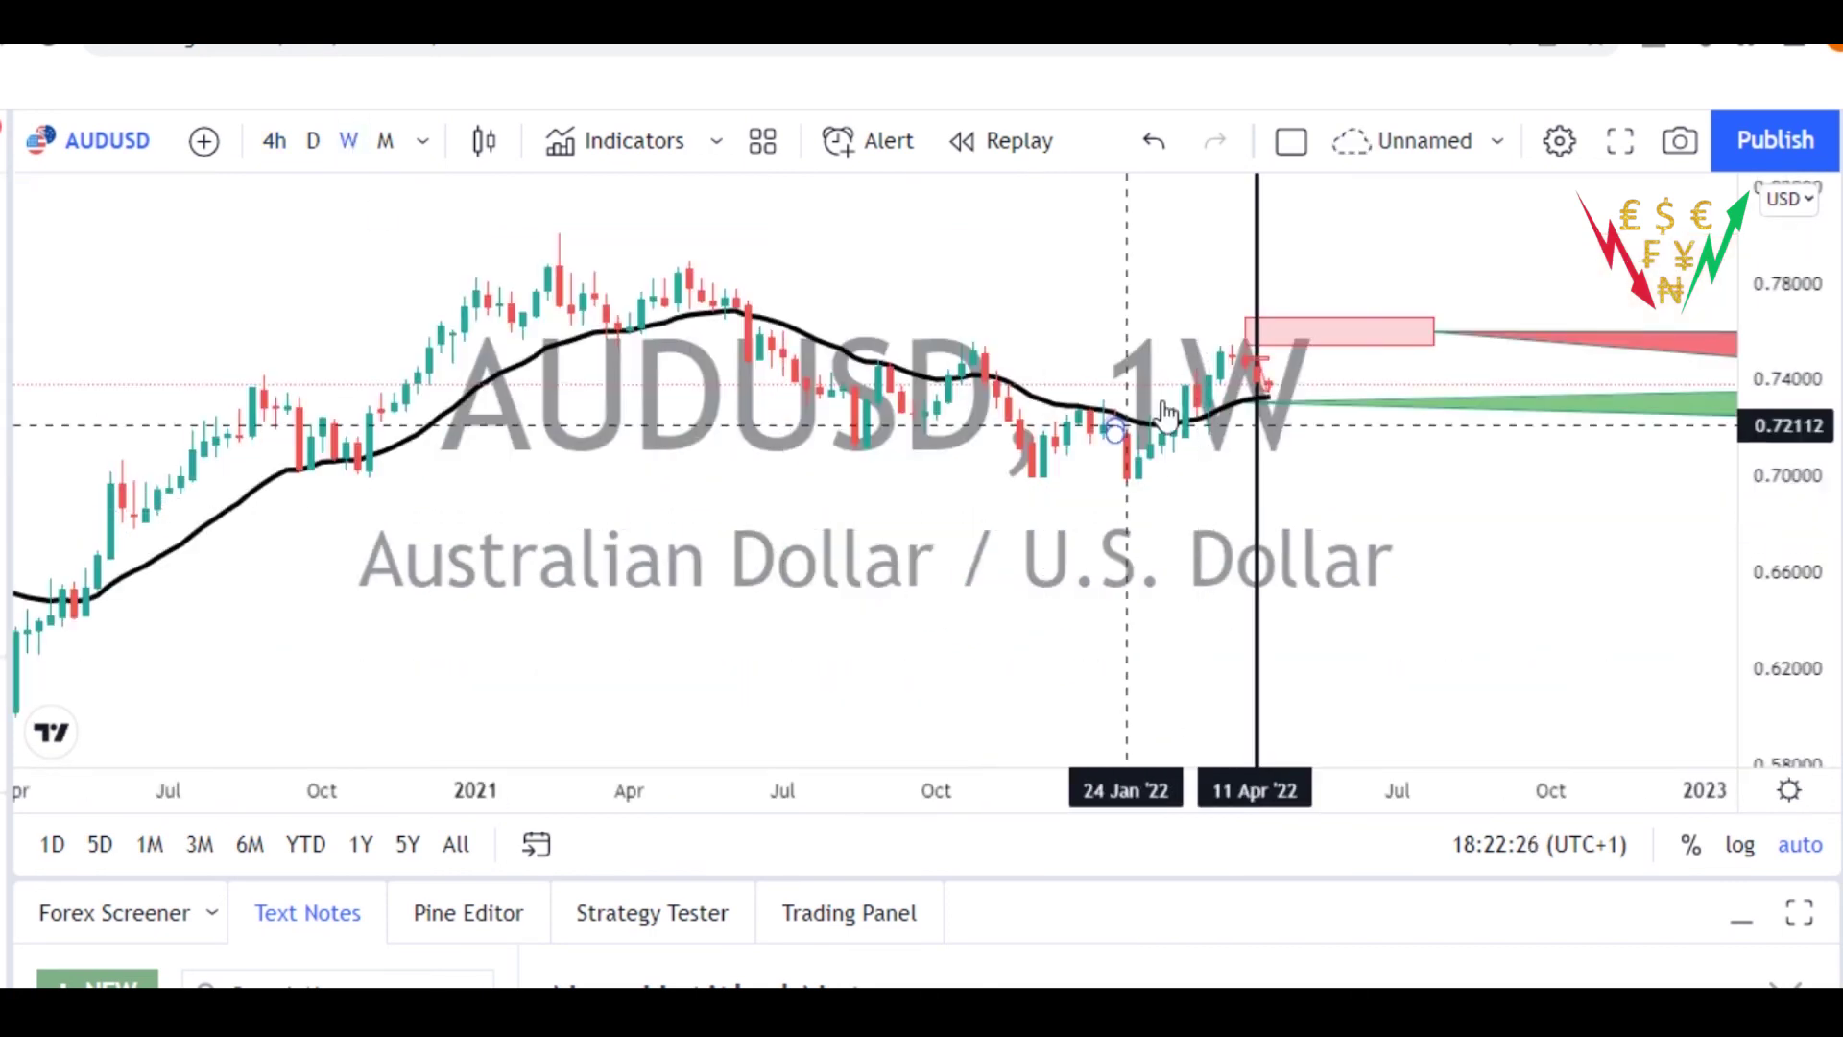
pyautogui.moveTo(1362, 523); pyautogui.dragTo(1056, 552)
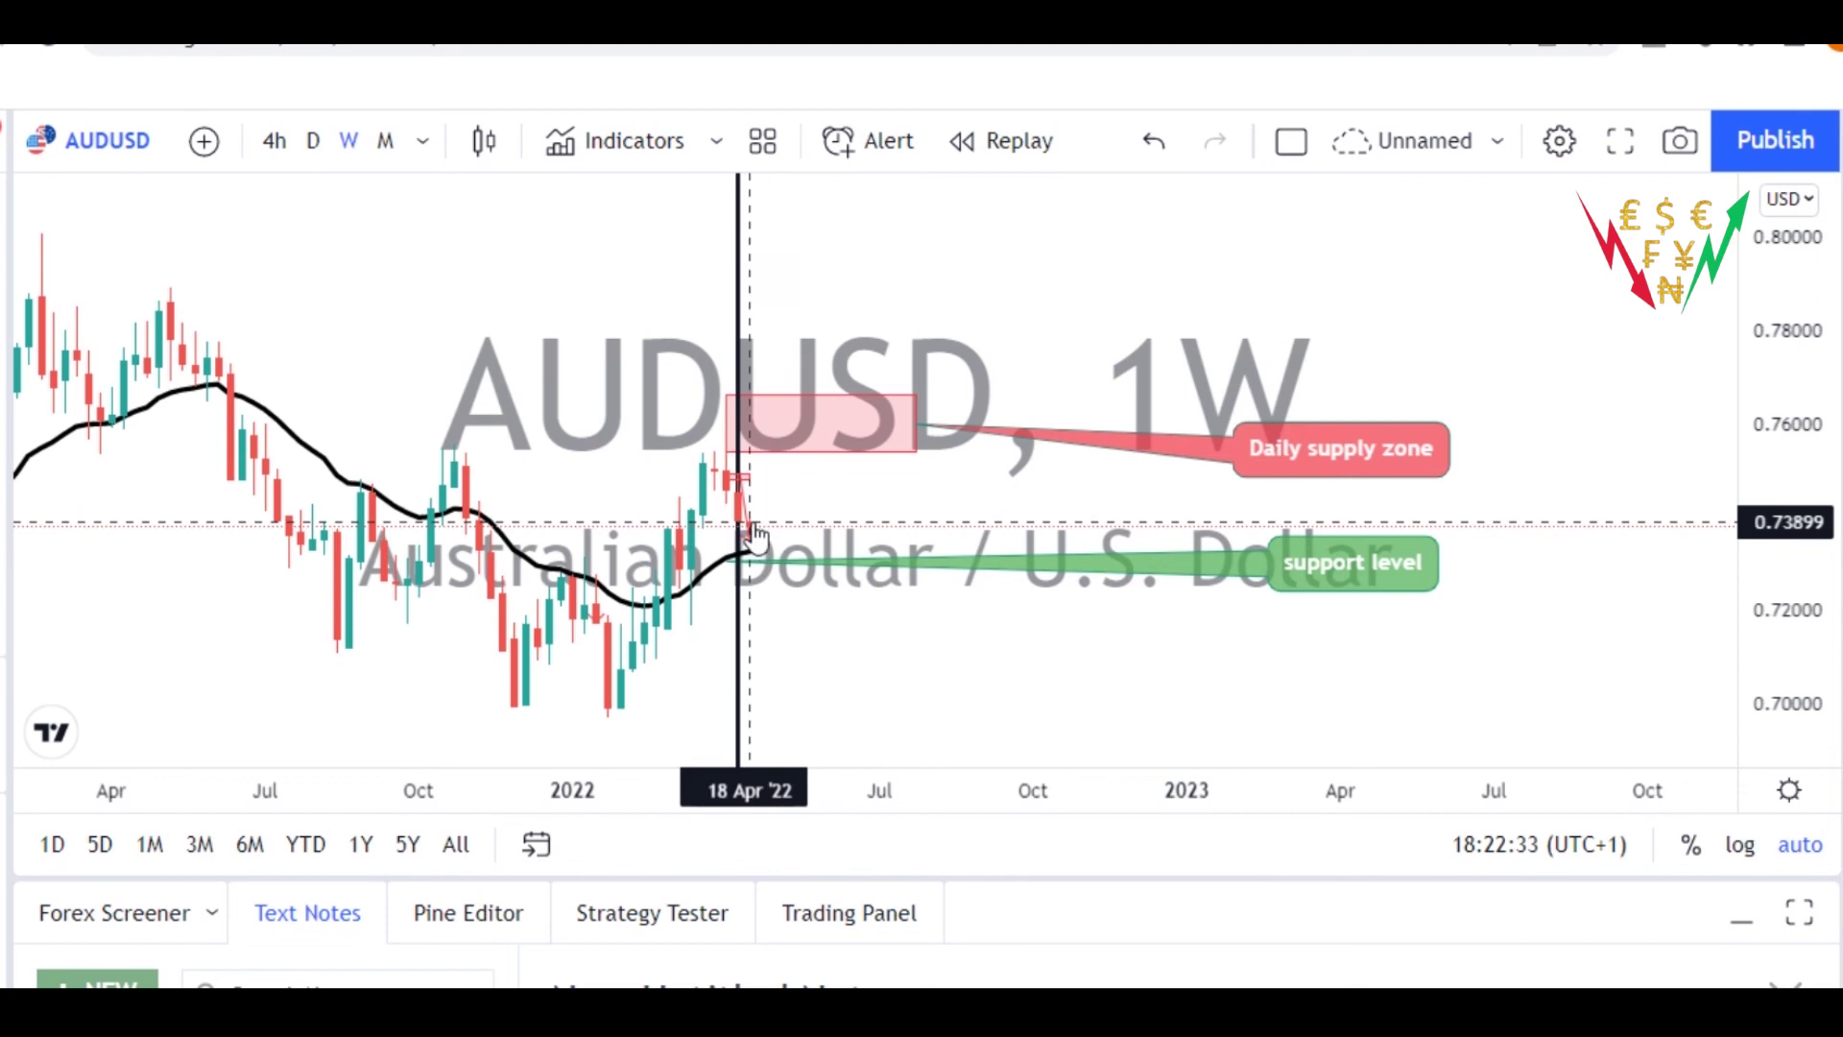
pyautogui.hscroll(-5, 901, 509)
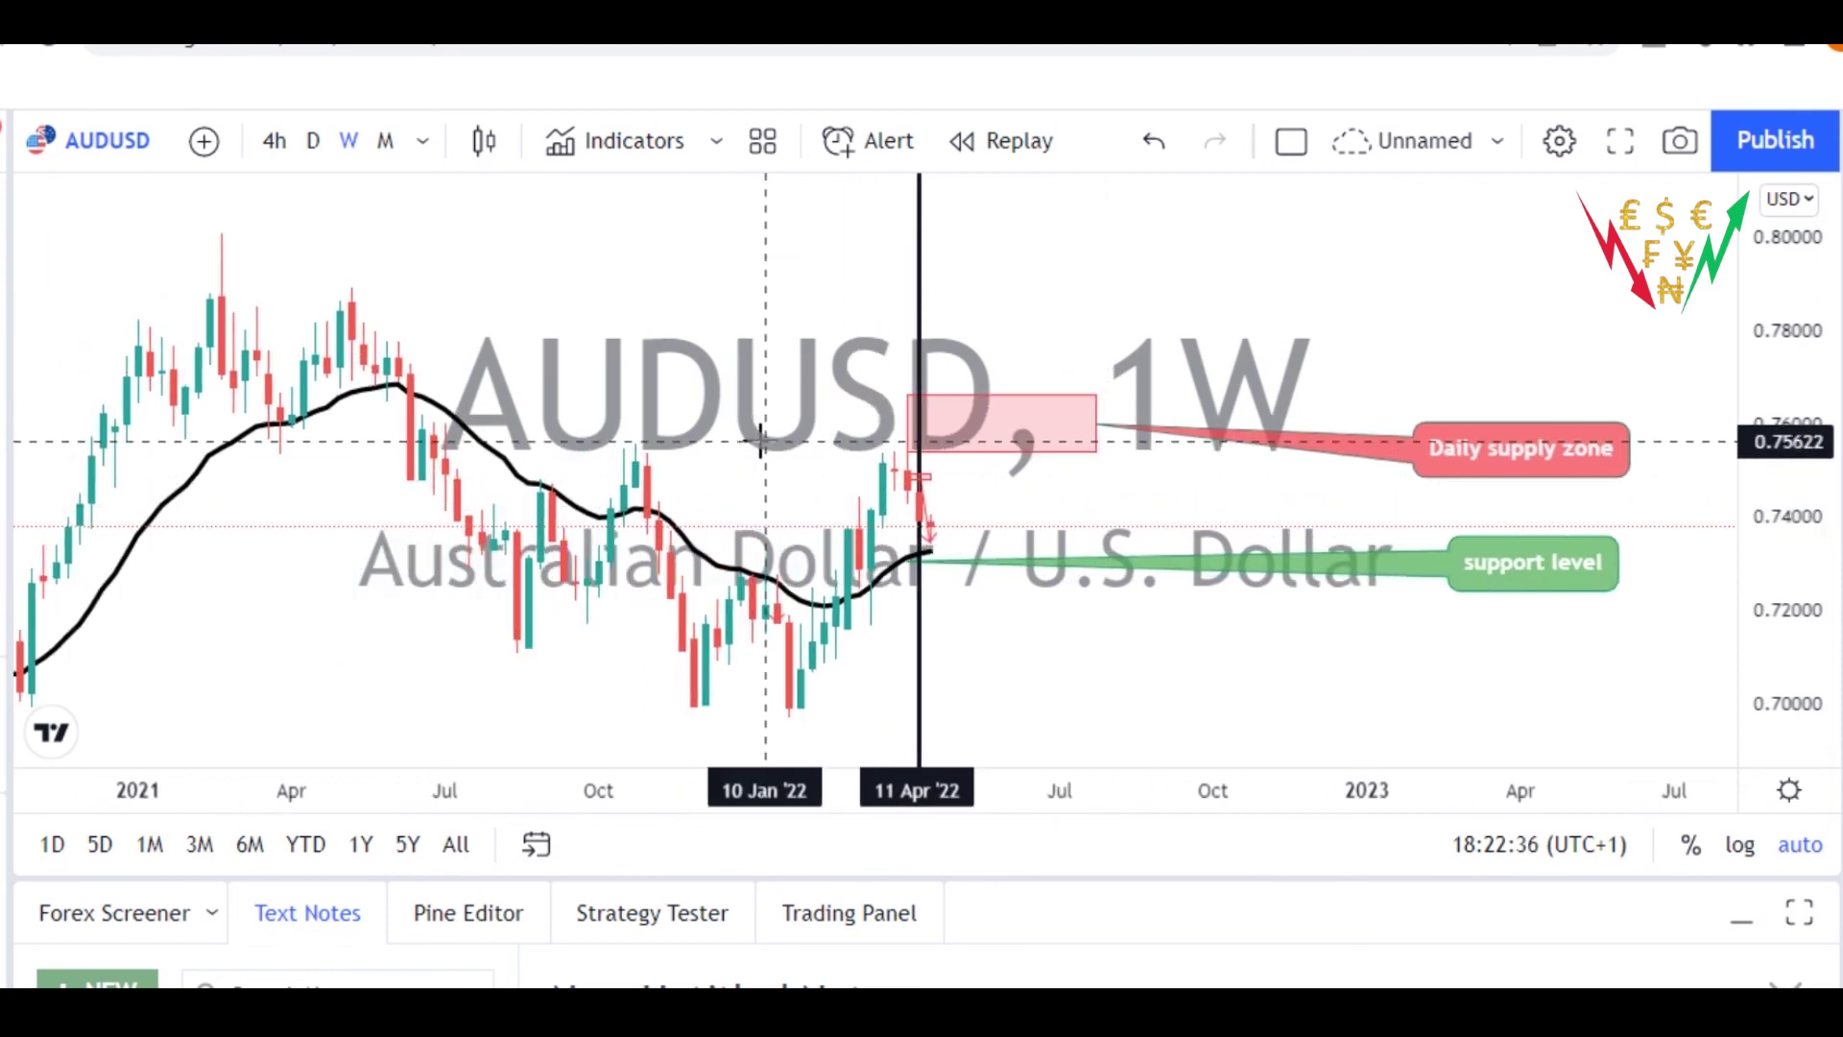
pyautogui.moveTo(759, 443); pyautogui.dragTo(905, 443)
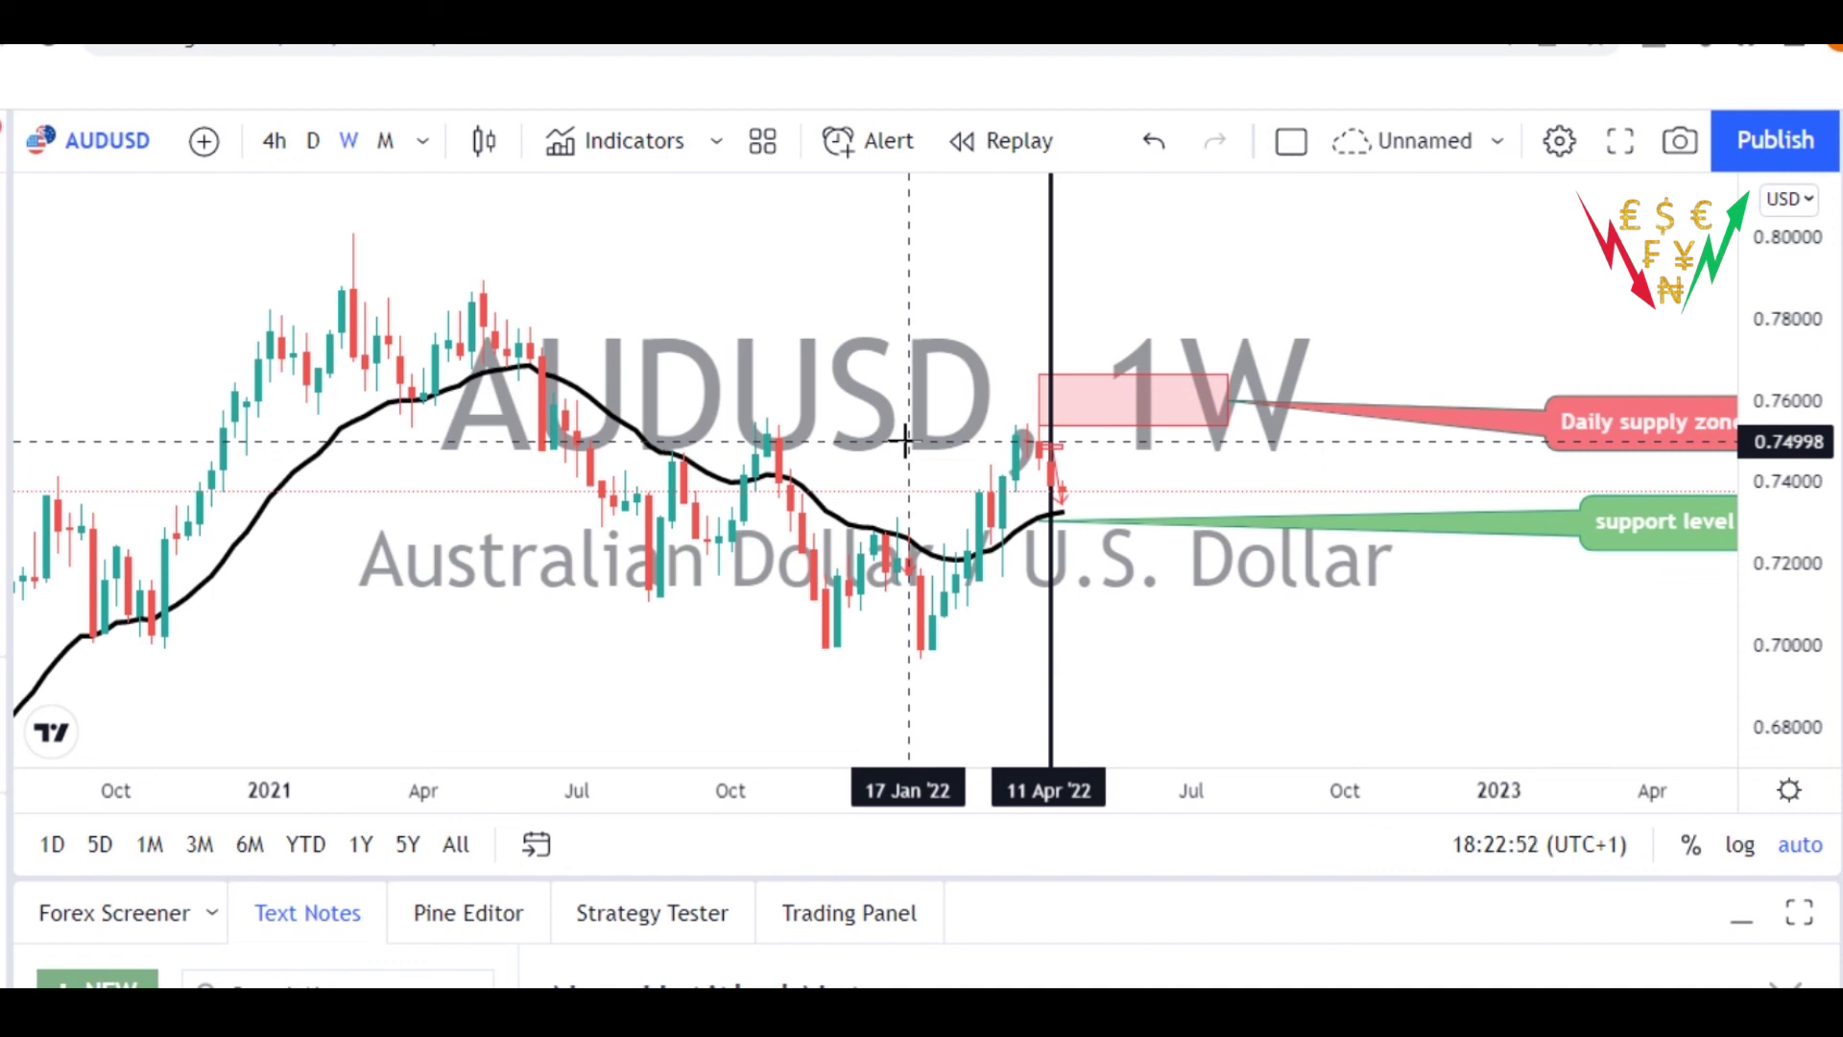
pyautogui.moveTo(823, 672); pyautogui.dragTo(617, 630)
pyautogui.moveTo(1103, 608); pyautogui.dragTo(913, 594)
pyautogui.moveTo(336, 300); pyautogui.dragTo(591, 304)
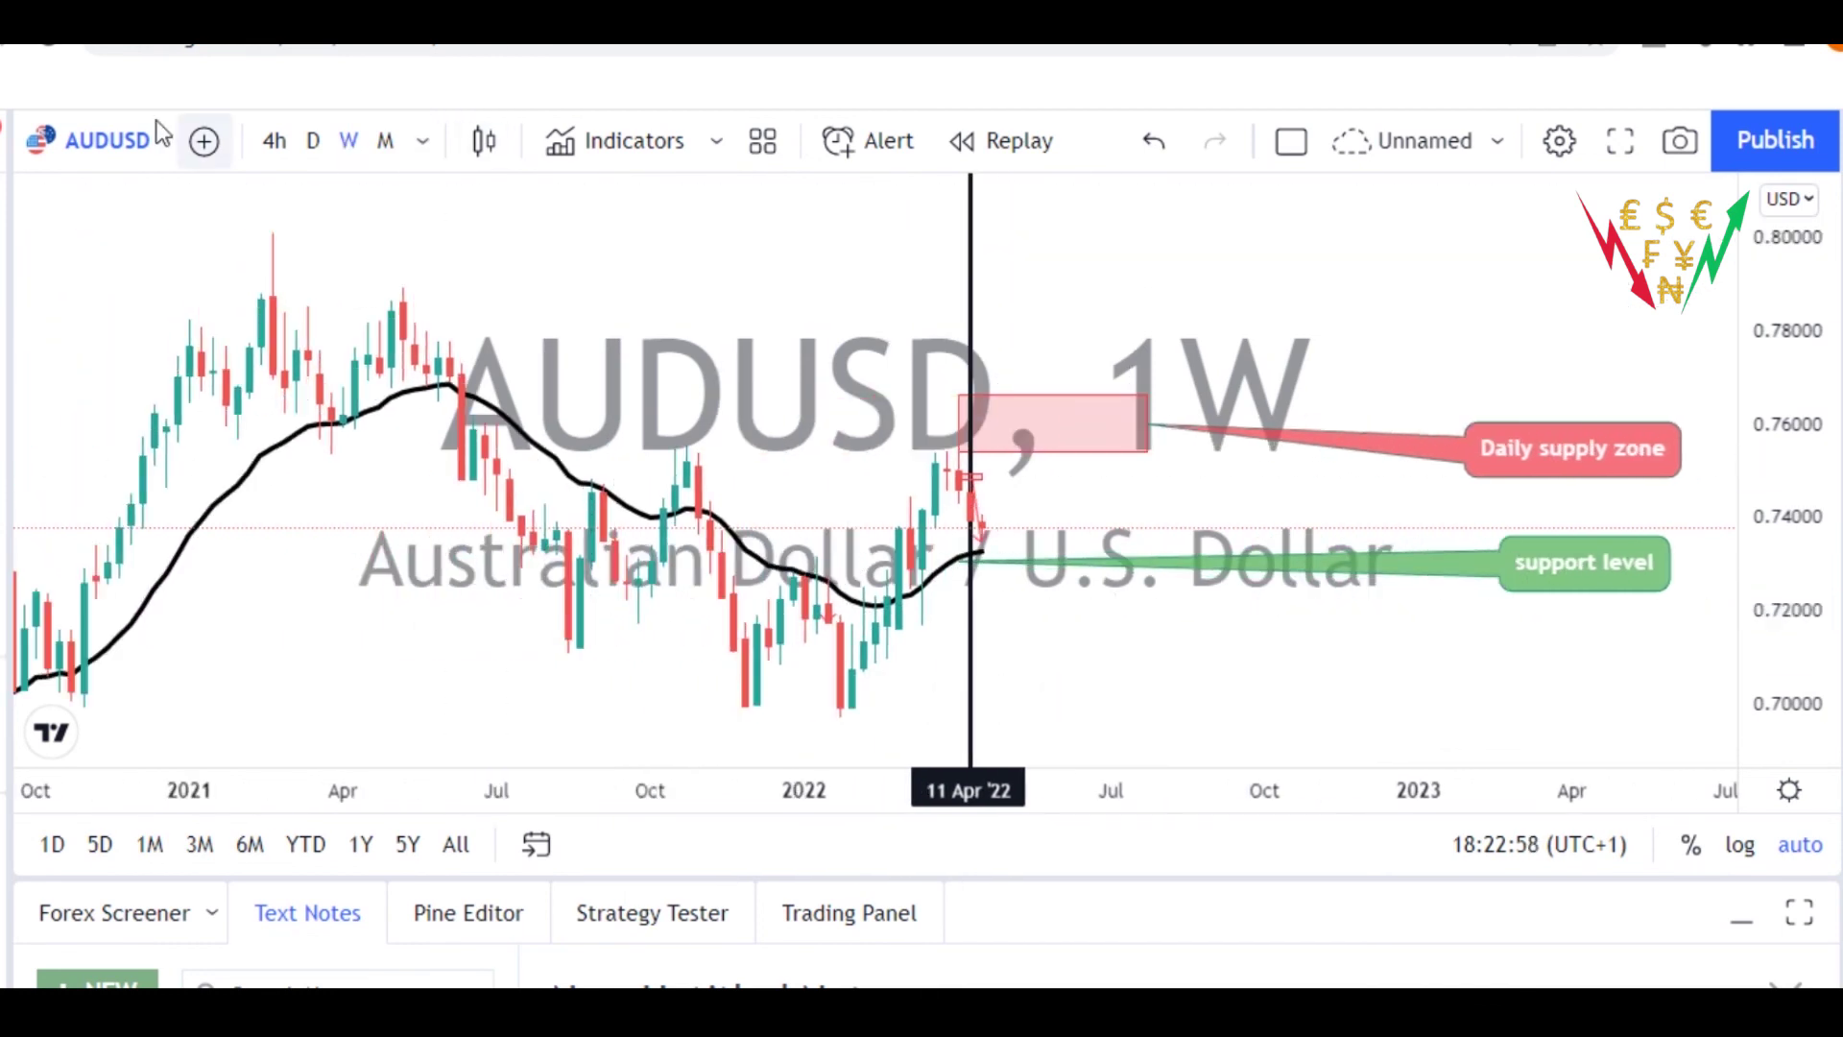
# Search the forex symbols for USDCAD and load the FXCM pair on the chart
pyautogui.click(106, 141)
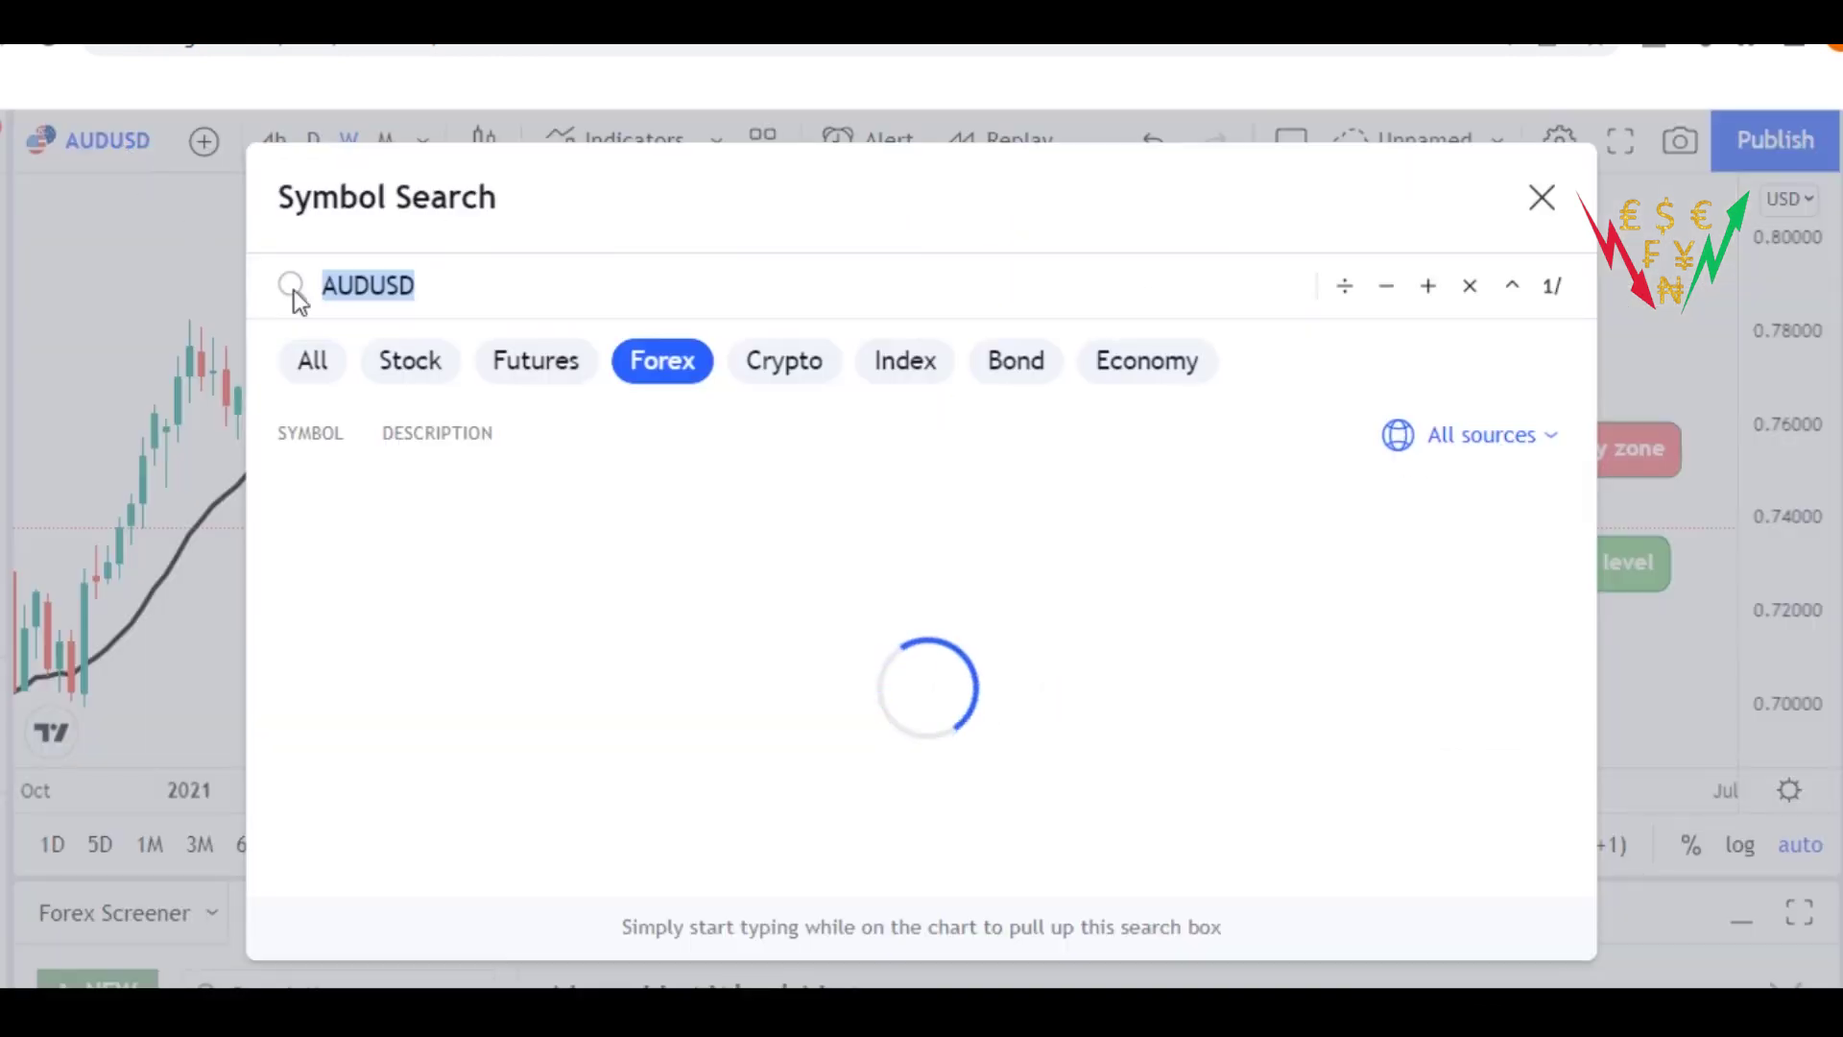
pyautogui.write('USDCAD')
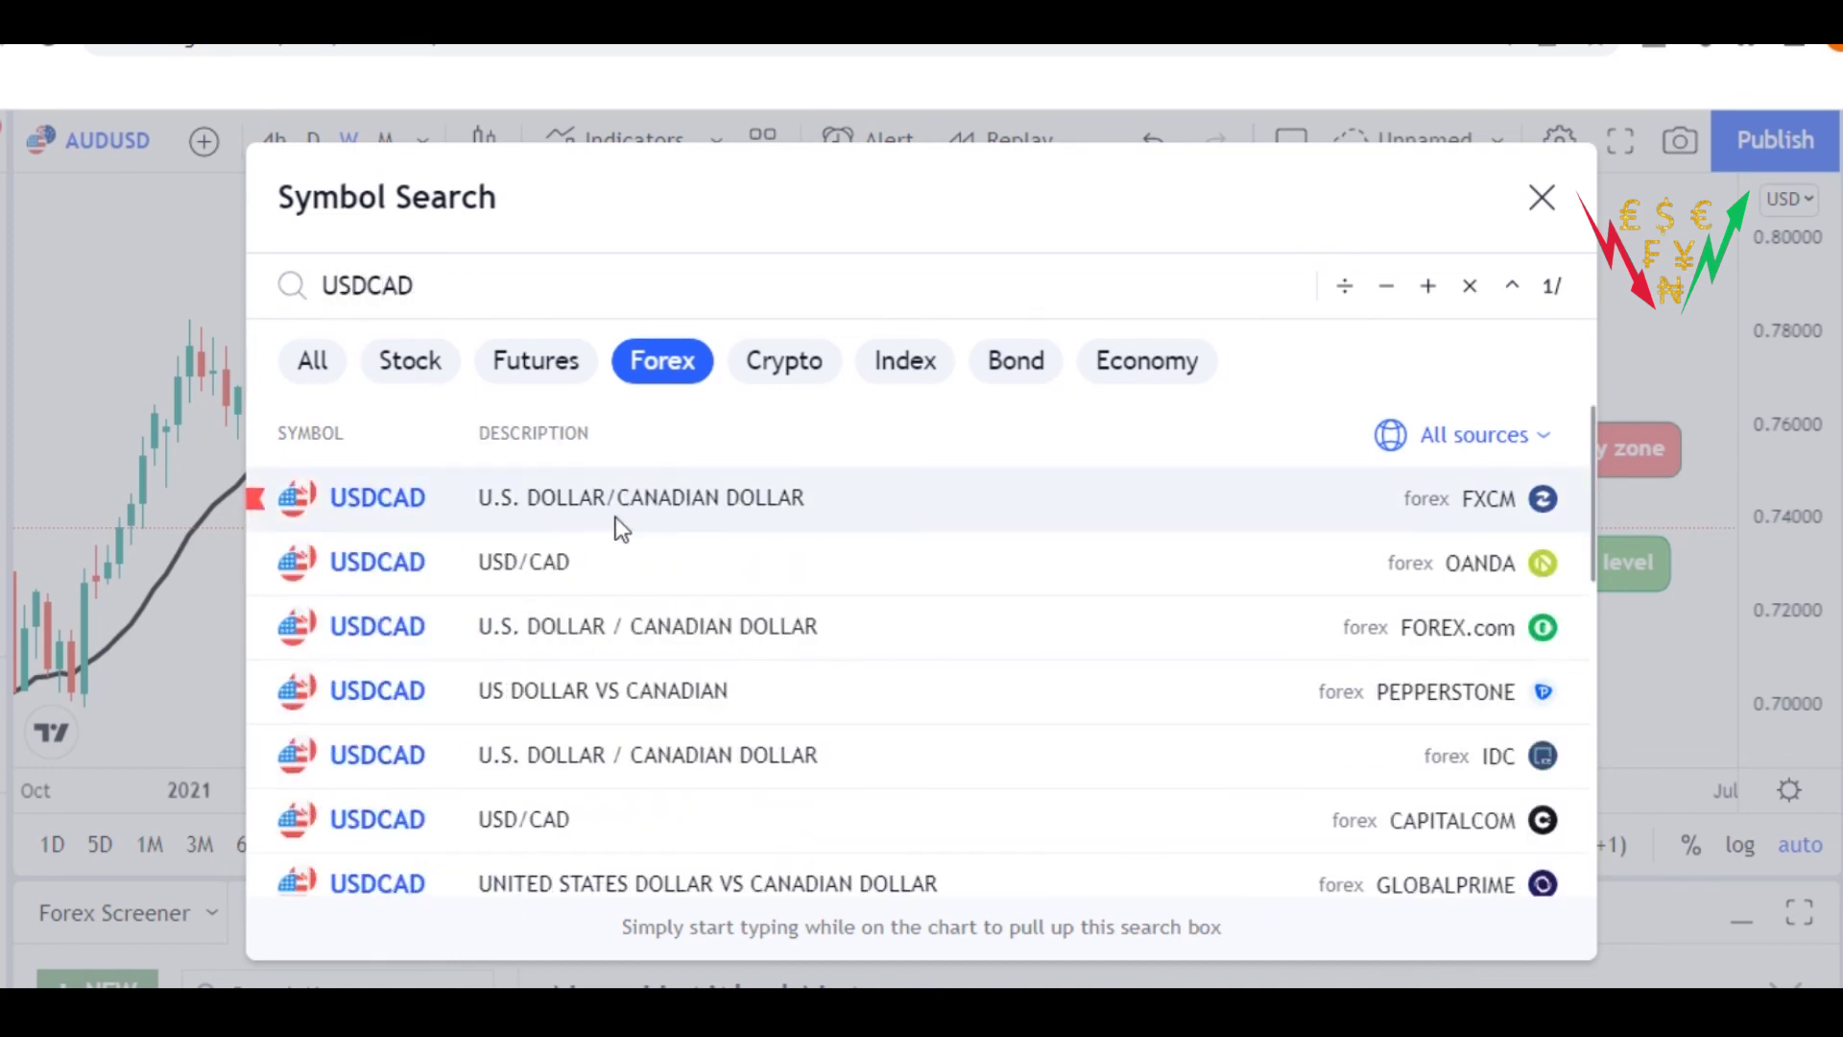
pyautogui.click(646, 505)
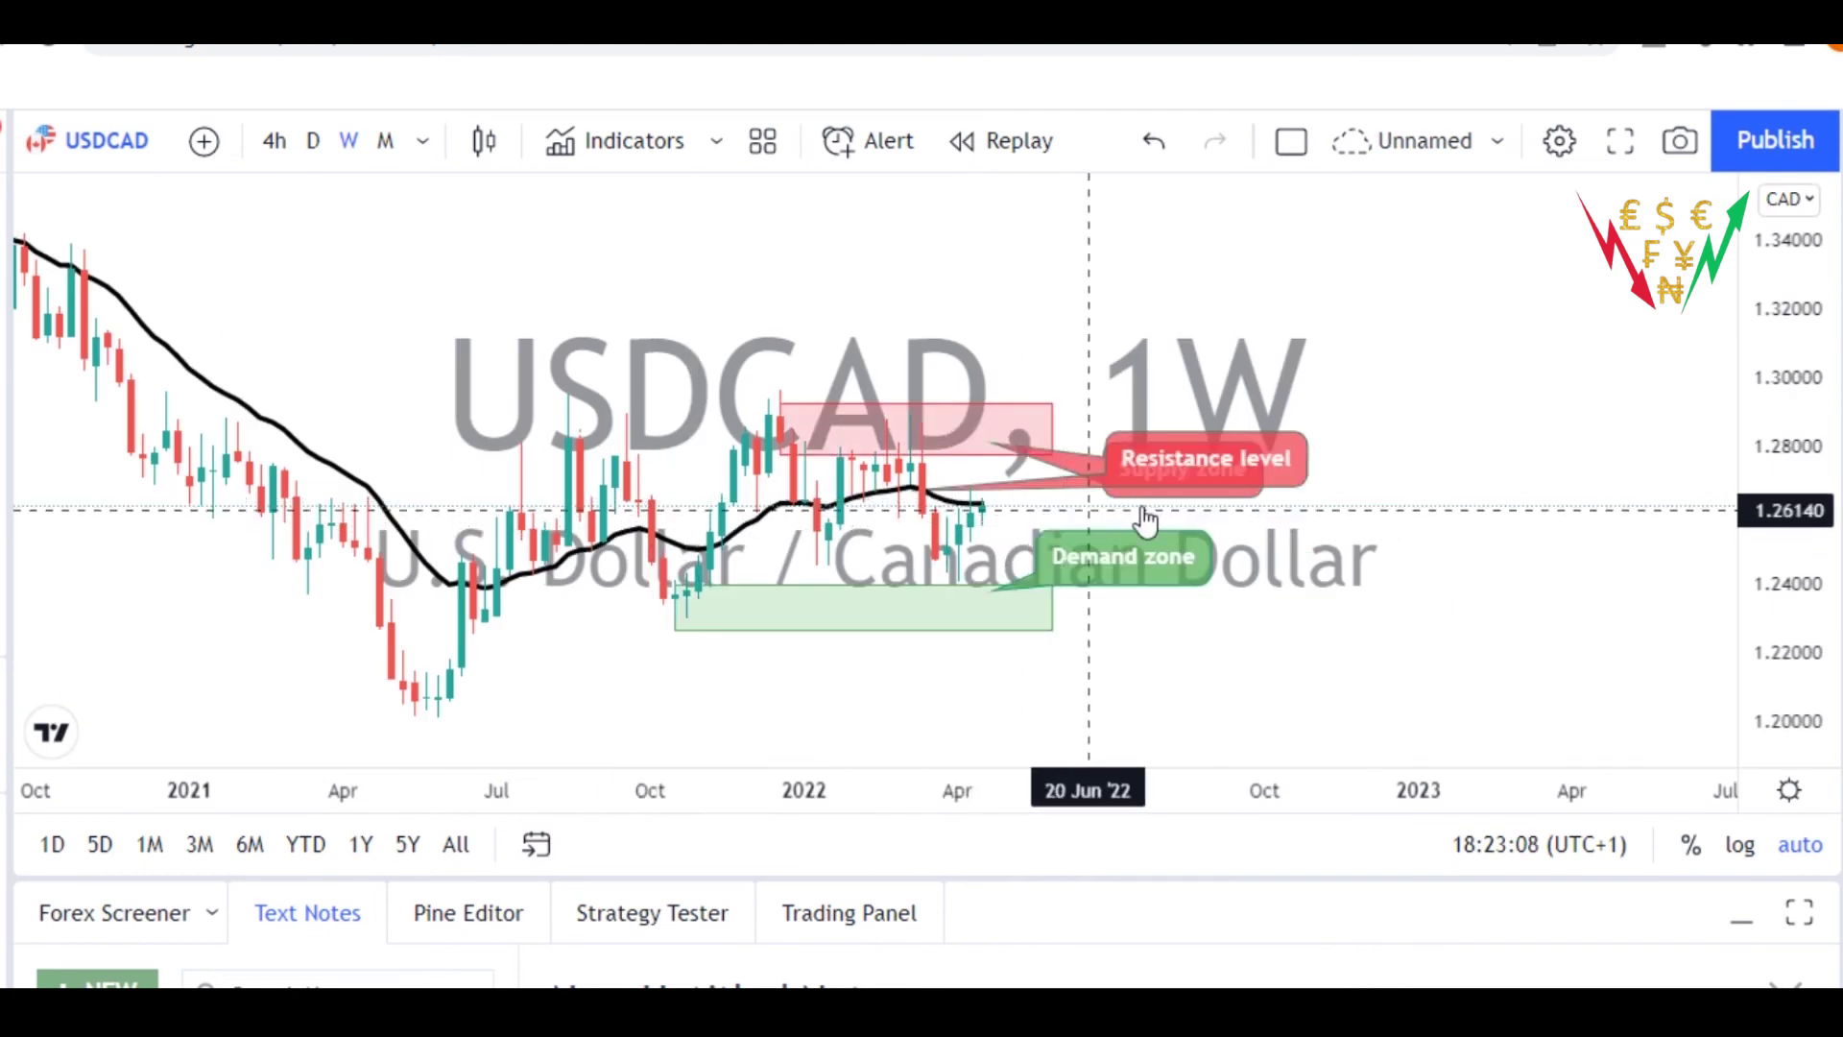
pyautogui.moveTo(1402, 329); pyautogui.dragTo(1448, 329)
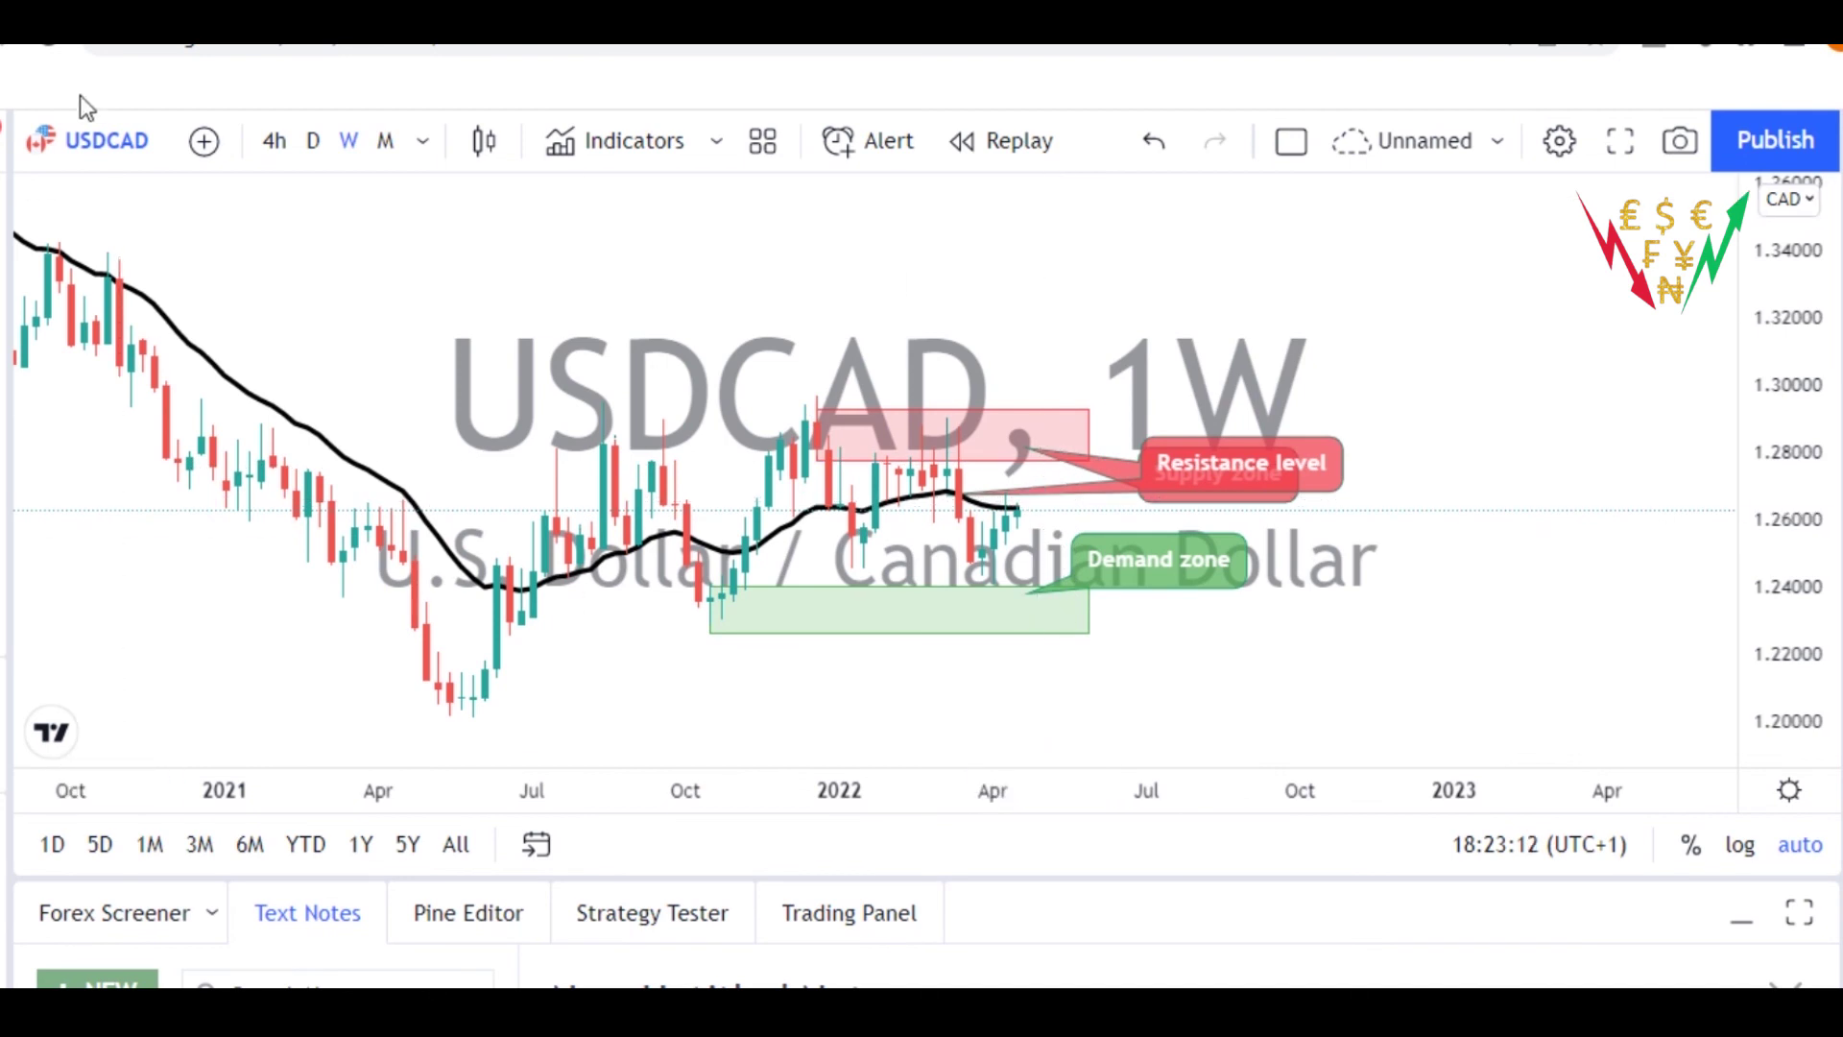
# Examine the USDCAD weekly candles from March 2022 between the red supply zone and the green demand zone
pyautogui.click(6, 215)
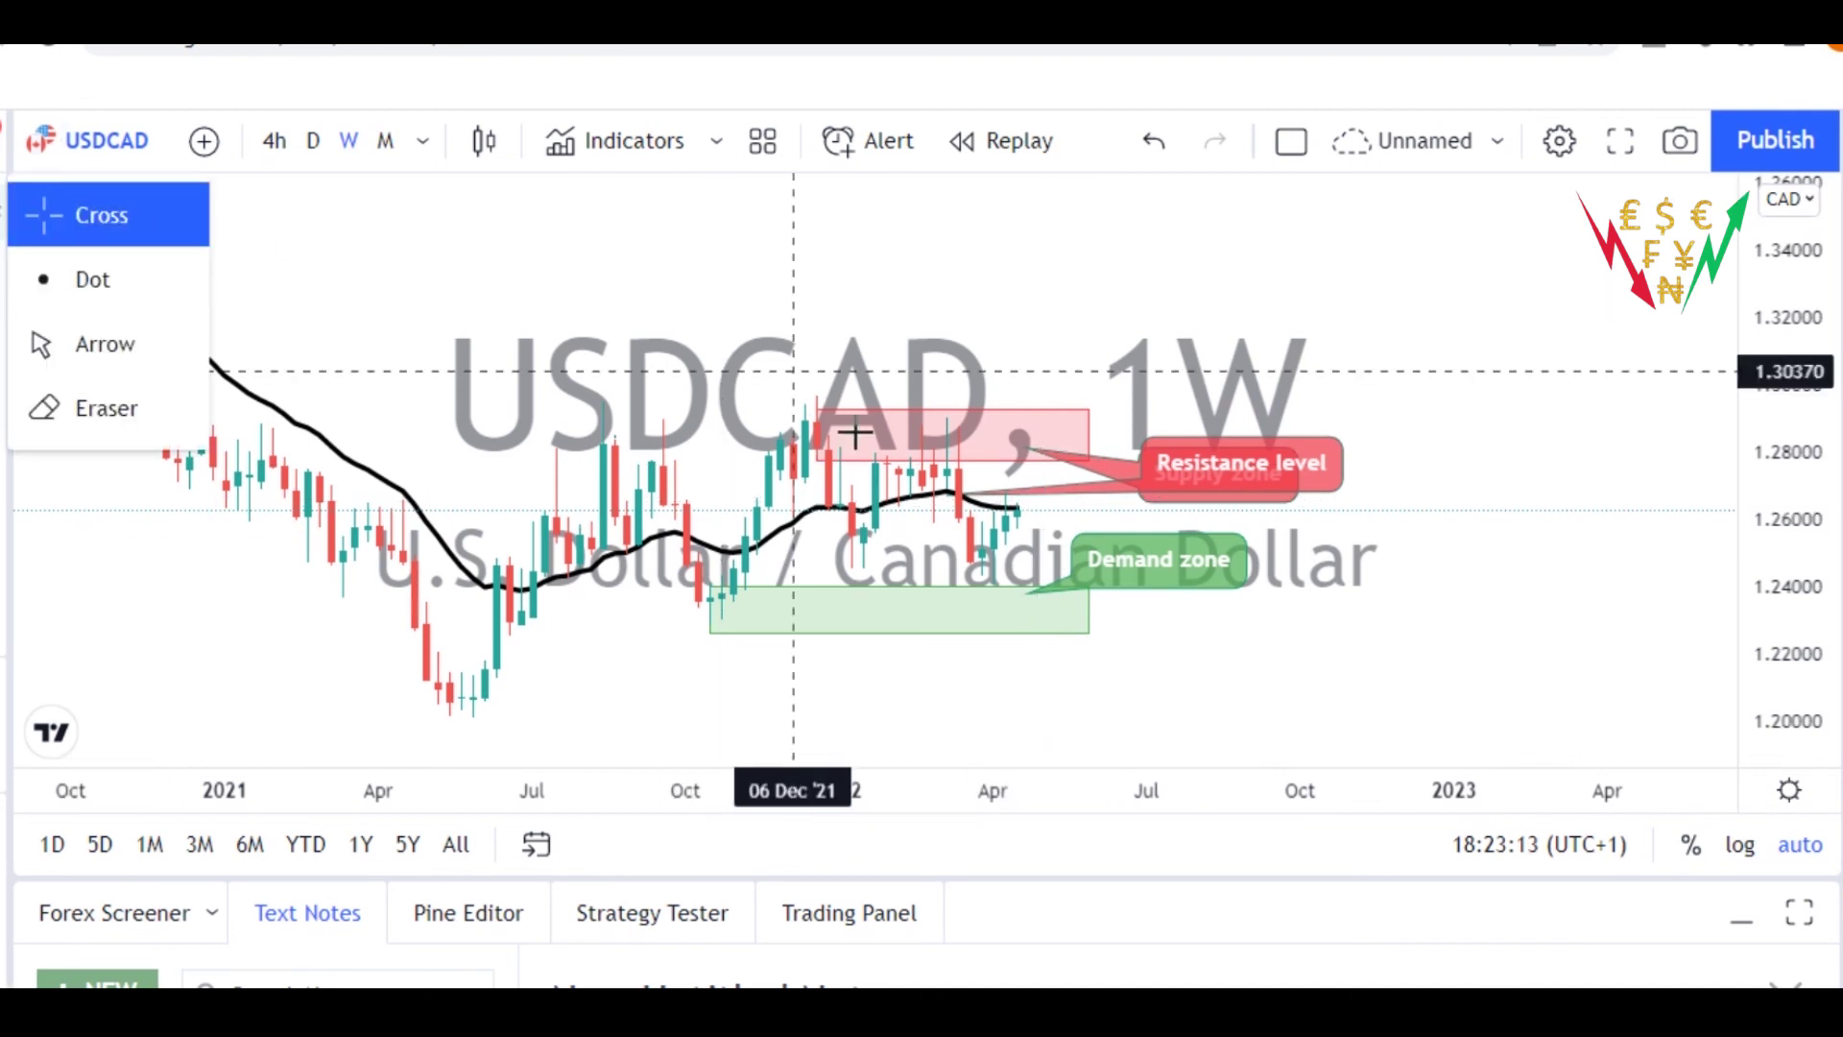
pyautogui.click(954, 465)
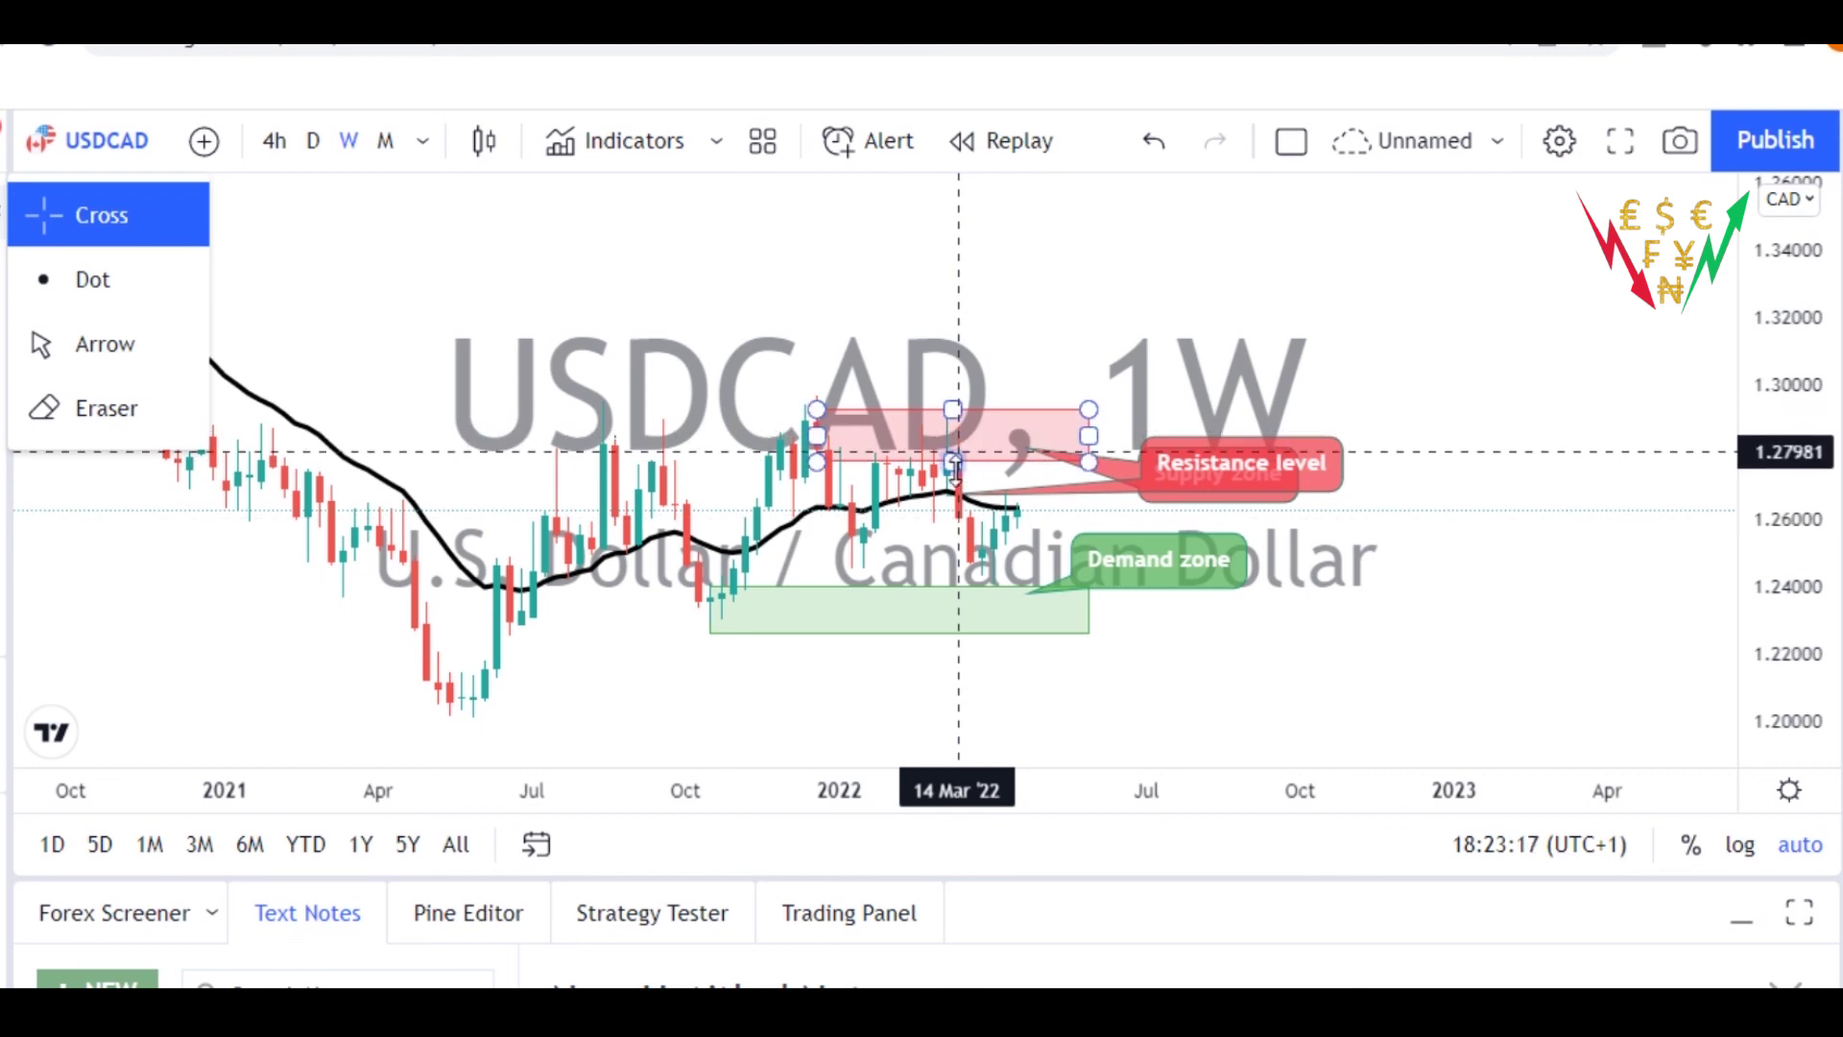
pyautogui.click(969, 526)
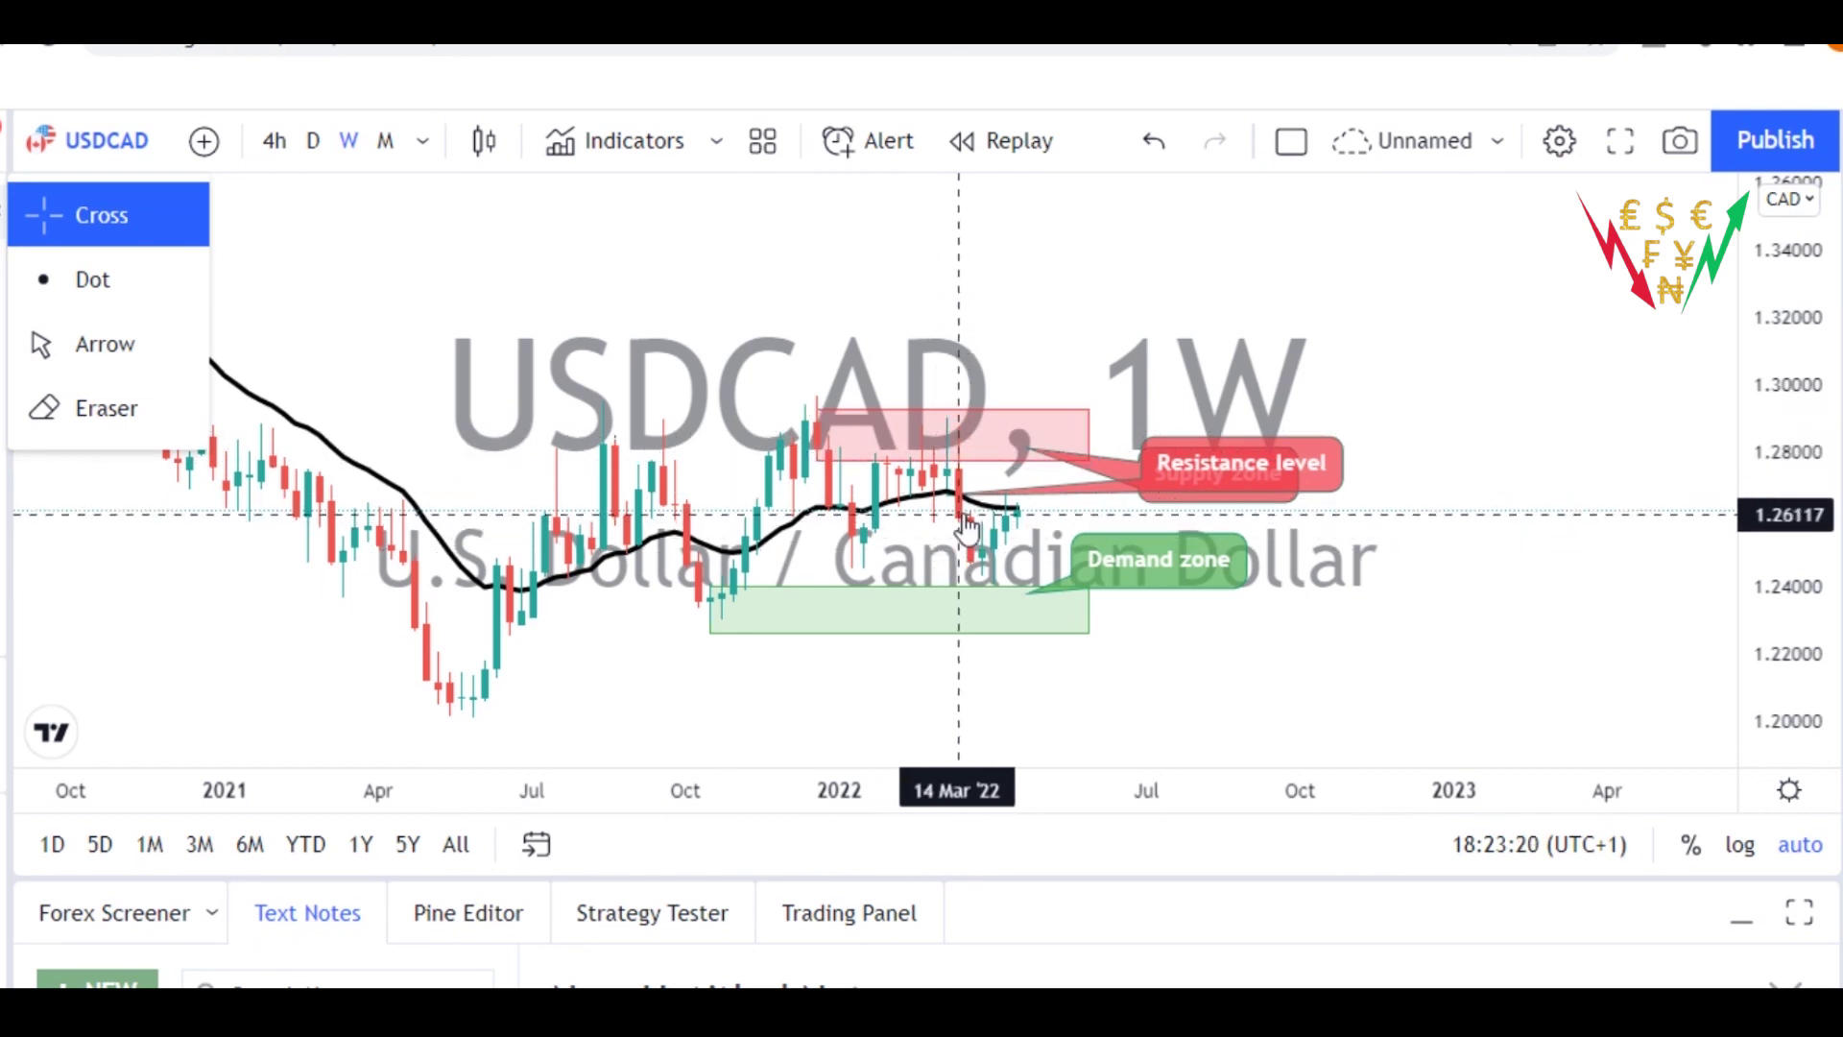
pyautogui.click(978, 602)
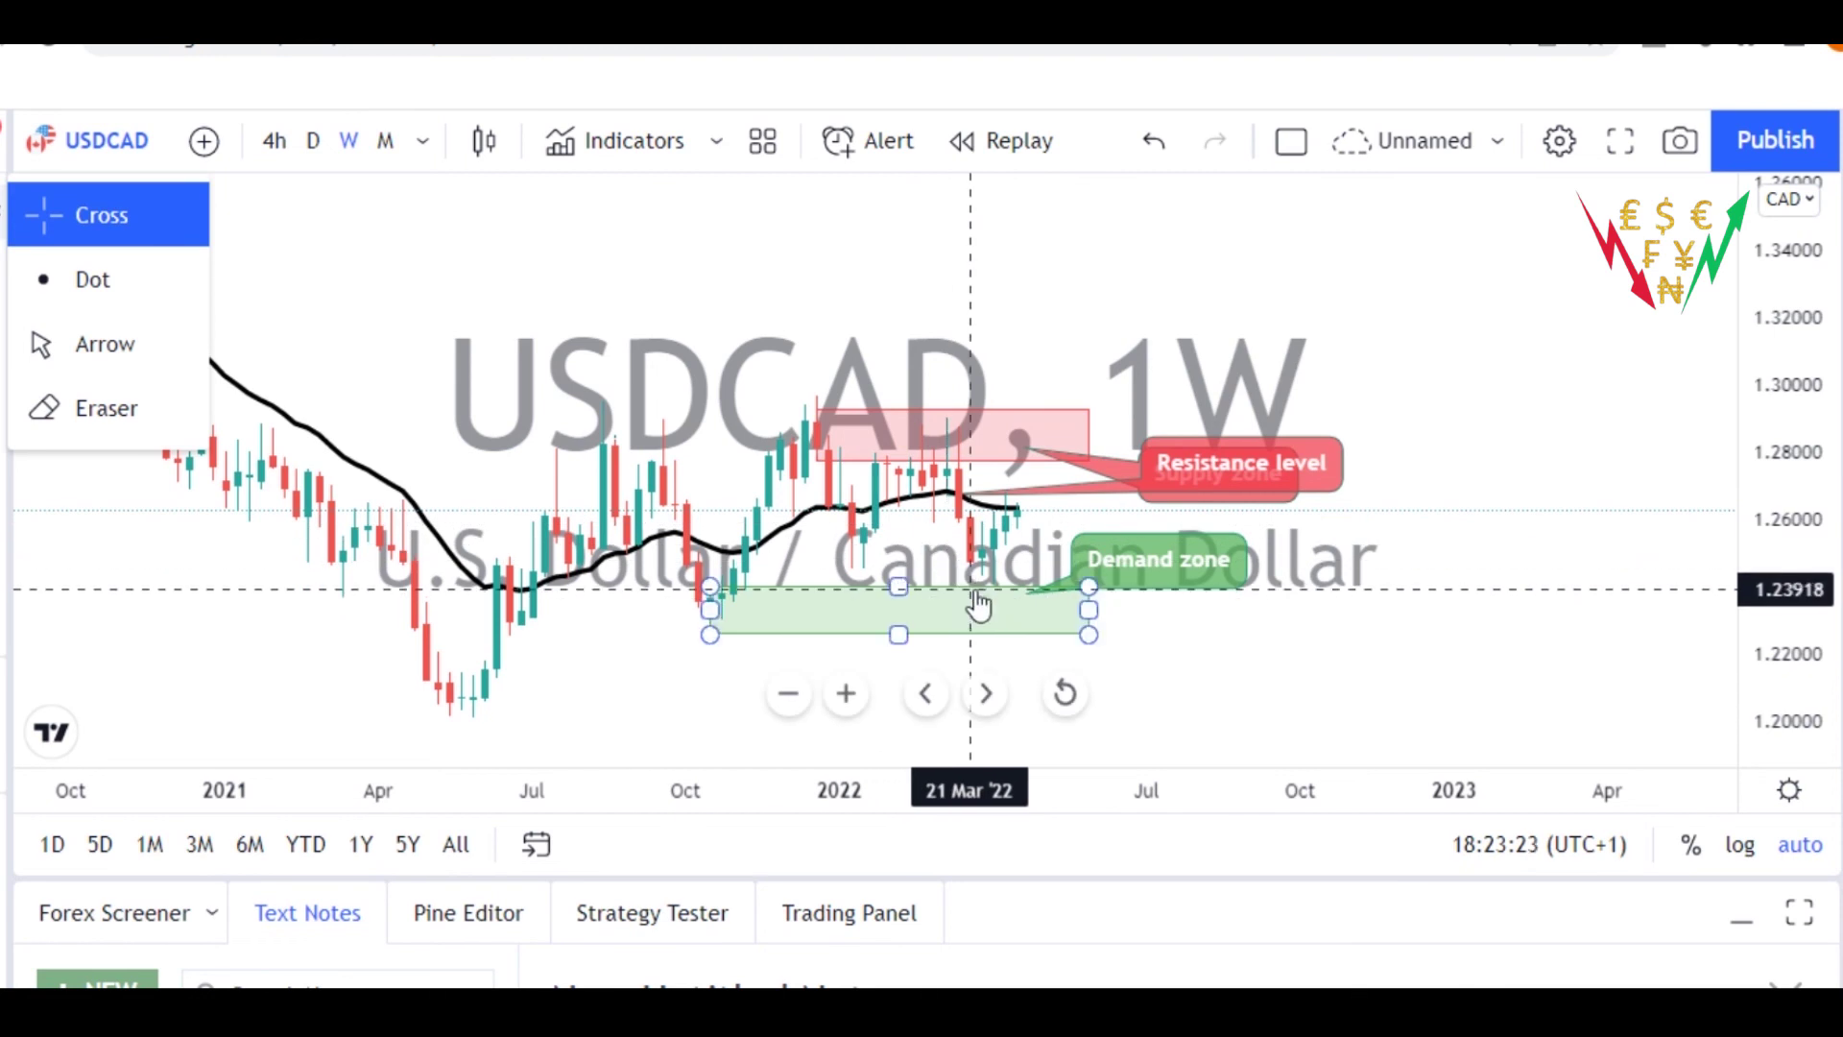
pyautogui.click(970, 526)
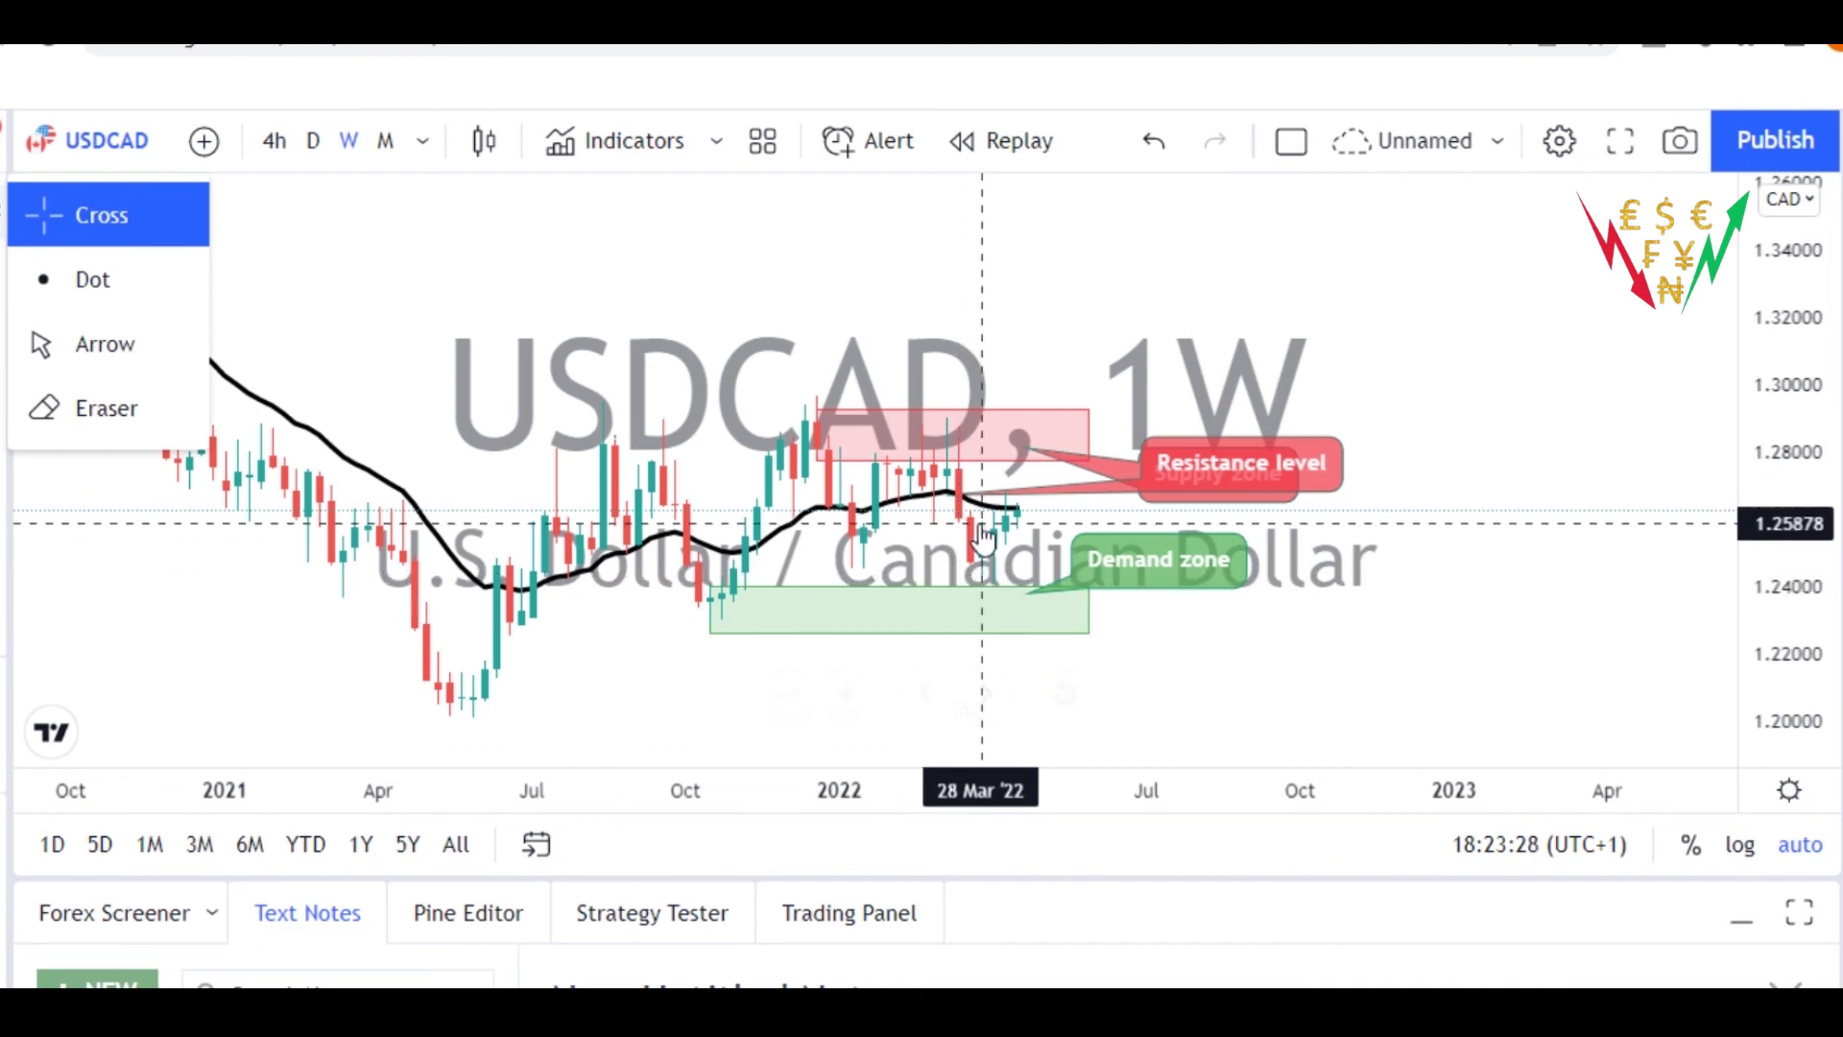
pyautogui.click(305, 261)
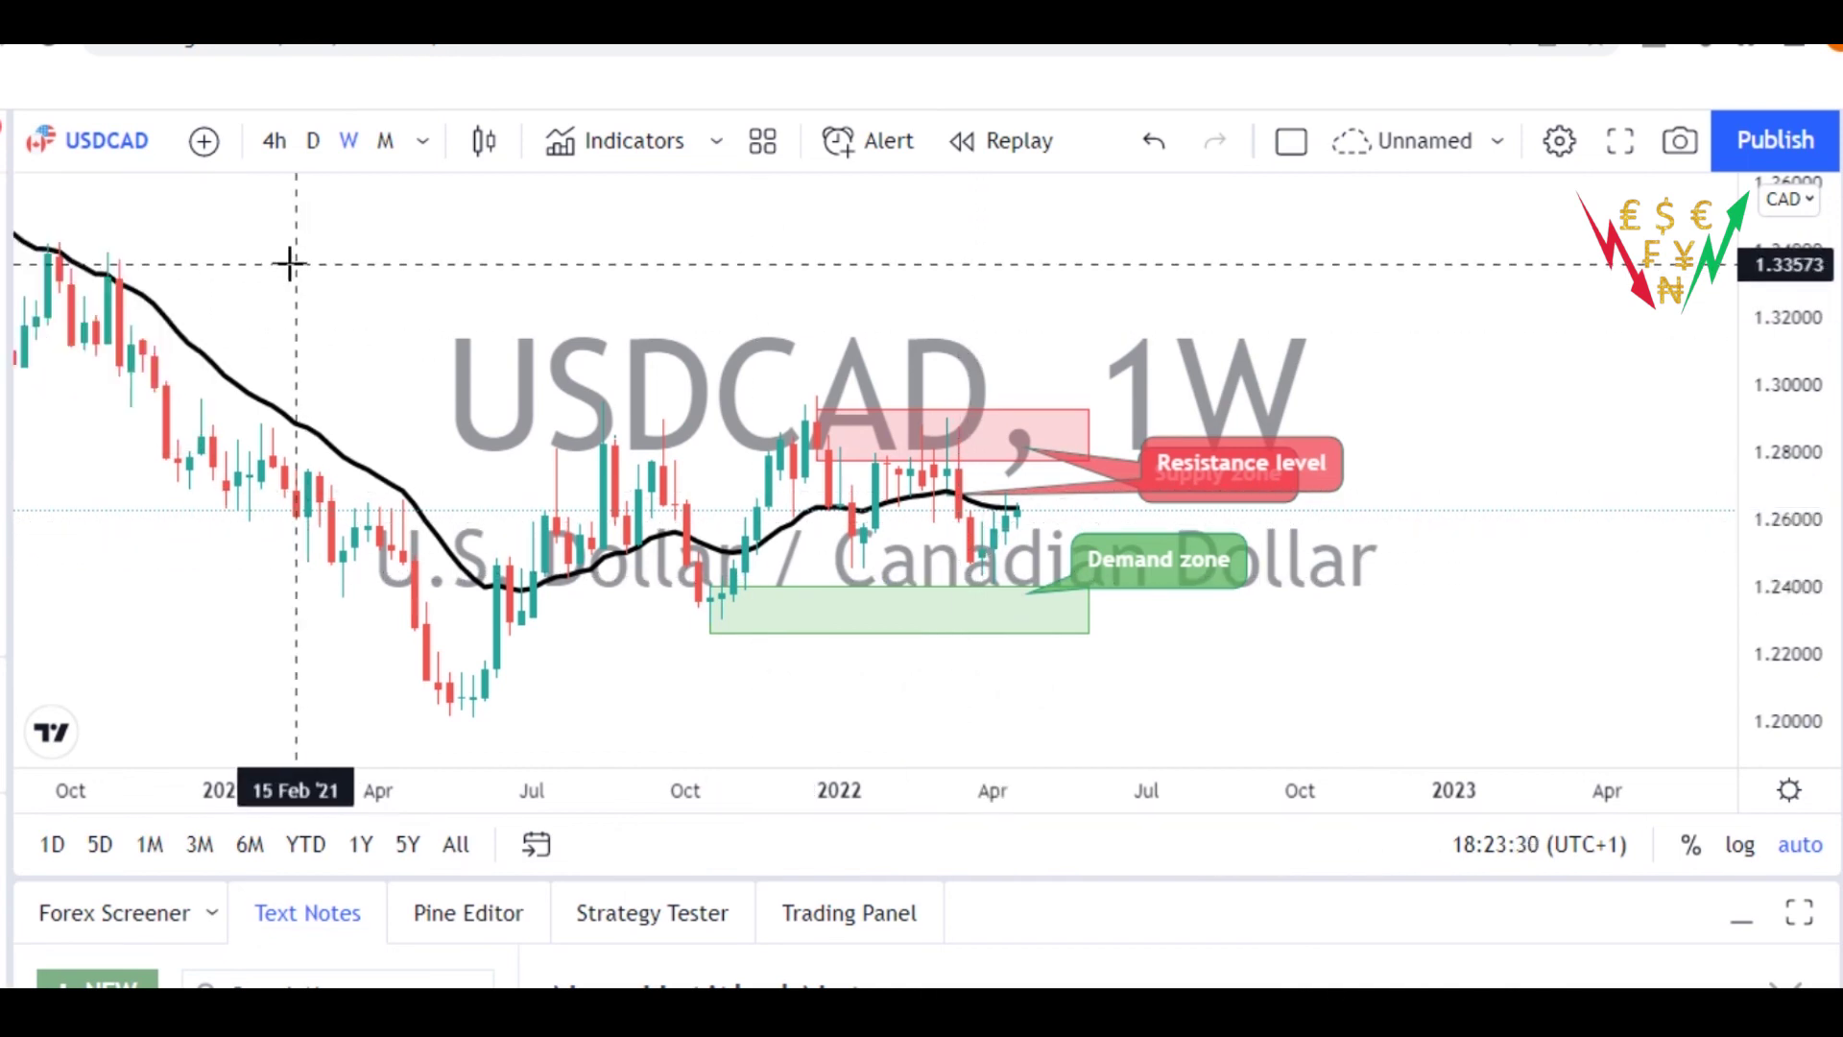